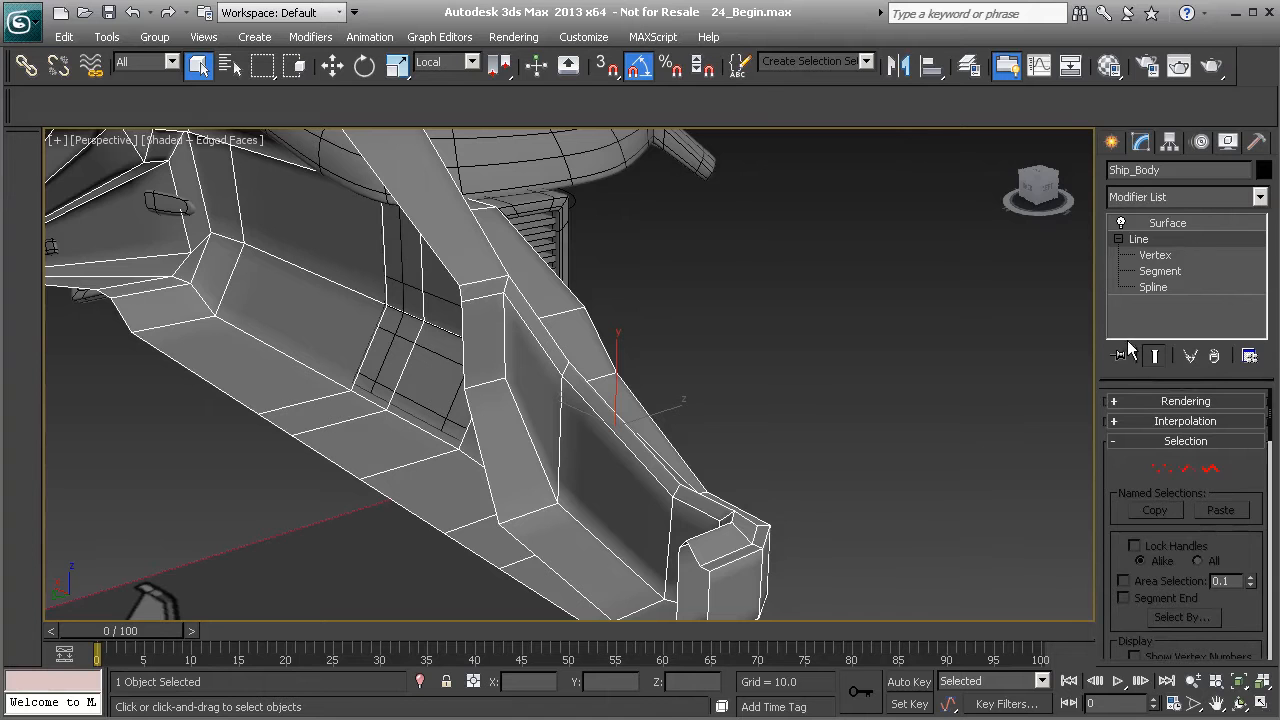
# - Add an Edit Poly modifier on top of the Surface modifier of Ship_Body
pyautogui.click(1176, 224)
pyautogui.click(1260, 197)
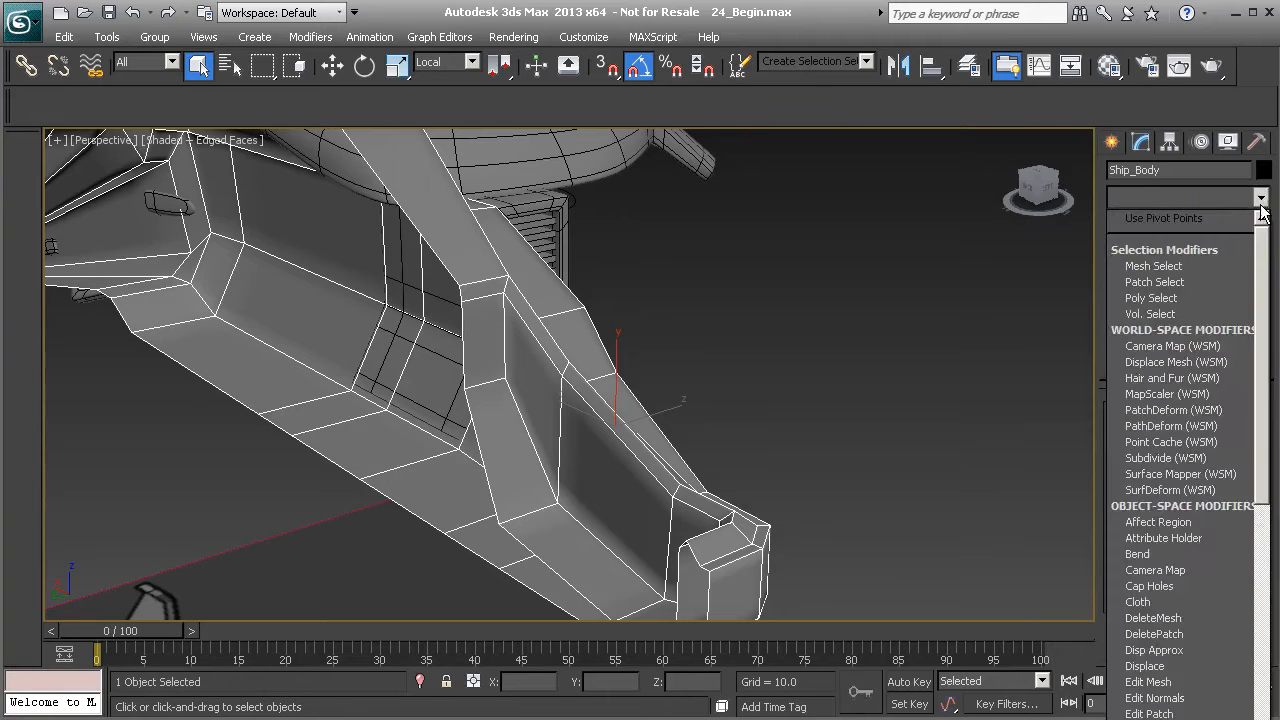
pyautogui.moveTo(1265, 265); pyautogui.dragTo(1265, 410)
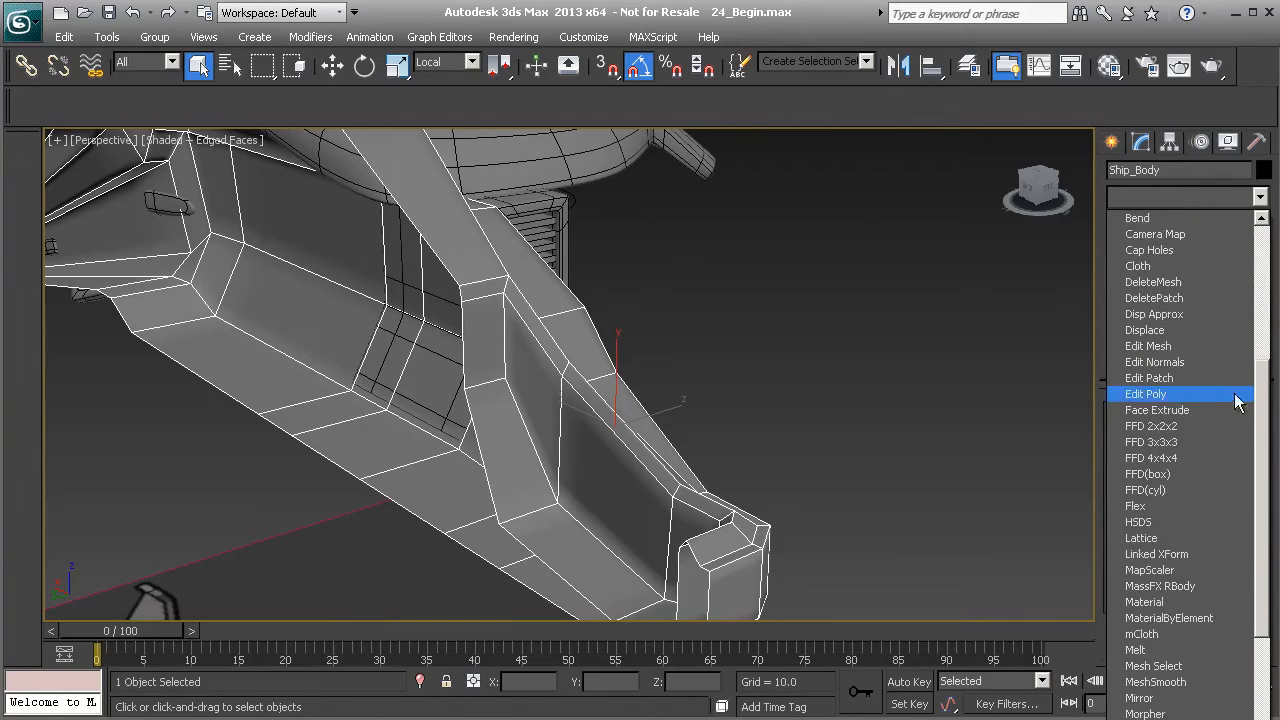
pyautogui.click(1150, 394)
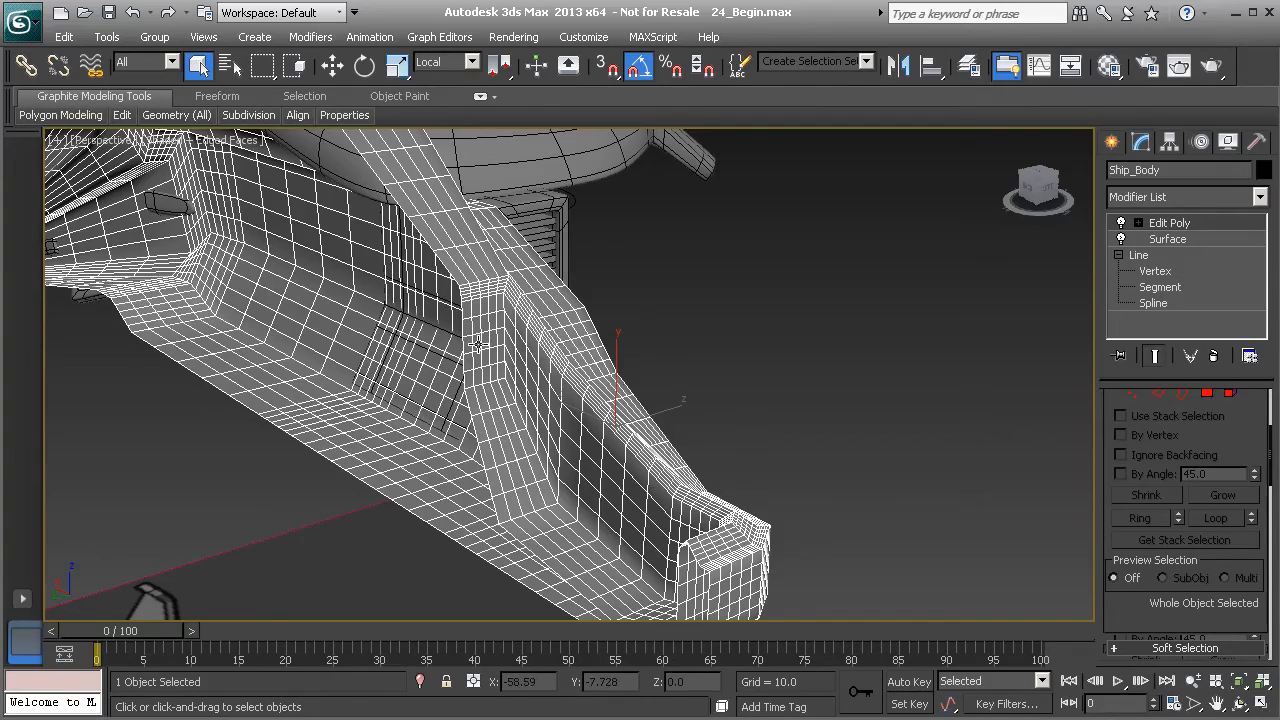
# - Set the Surface modifier's patch topology steps to 0 and return to the Edit Poly level
pyautogui.moveTo(487, 350); pyautogui.dragTo(556, 364, button='middle')
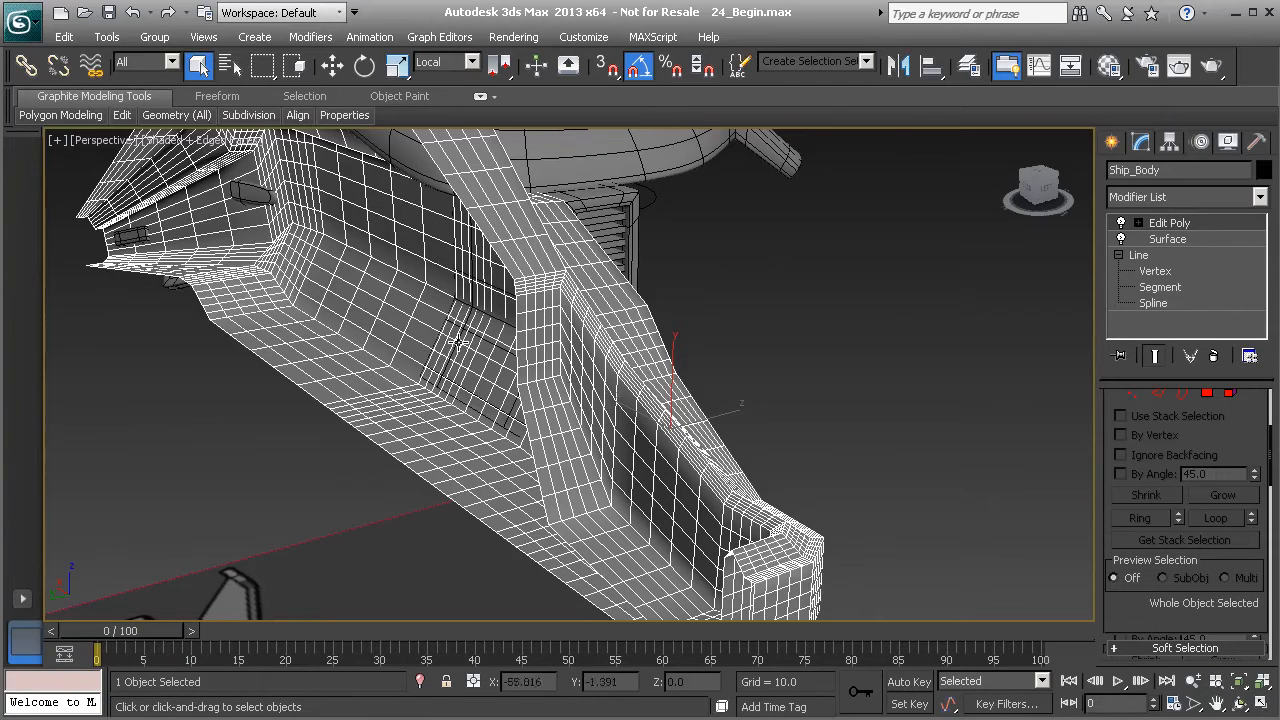
pyautogui.click(1165, 239)
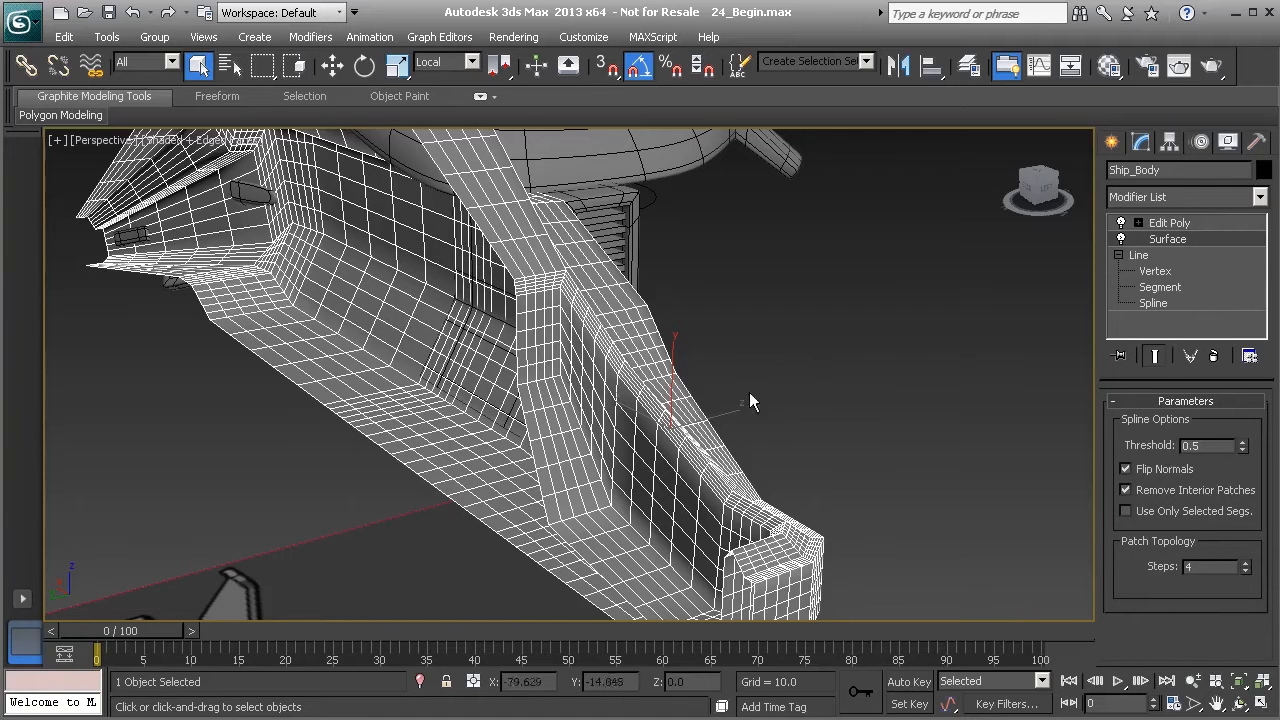
pyautogui.click(1245, 571)
pyautogui.click(1245, 571)
pyautogui.click(1245, 571)
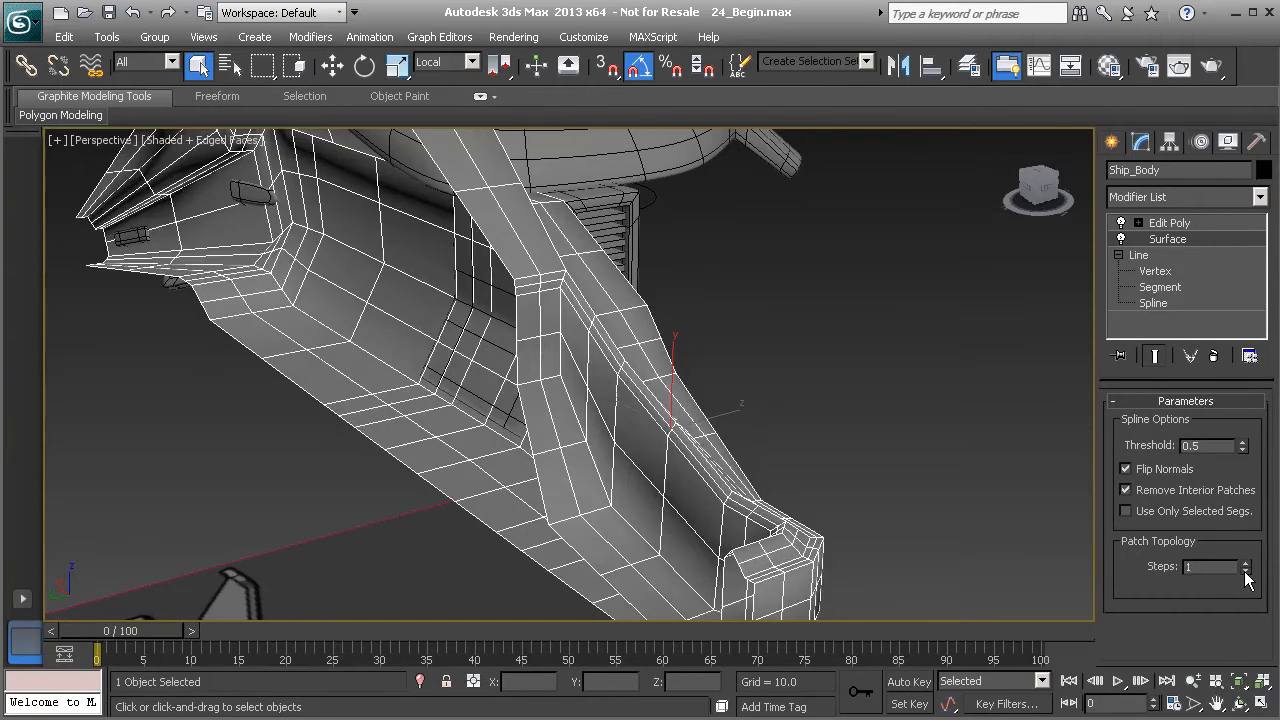
pyautogui.click(1245, 571)
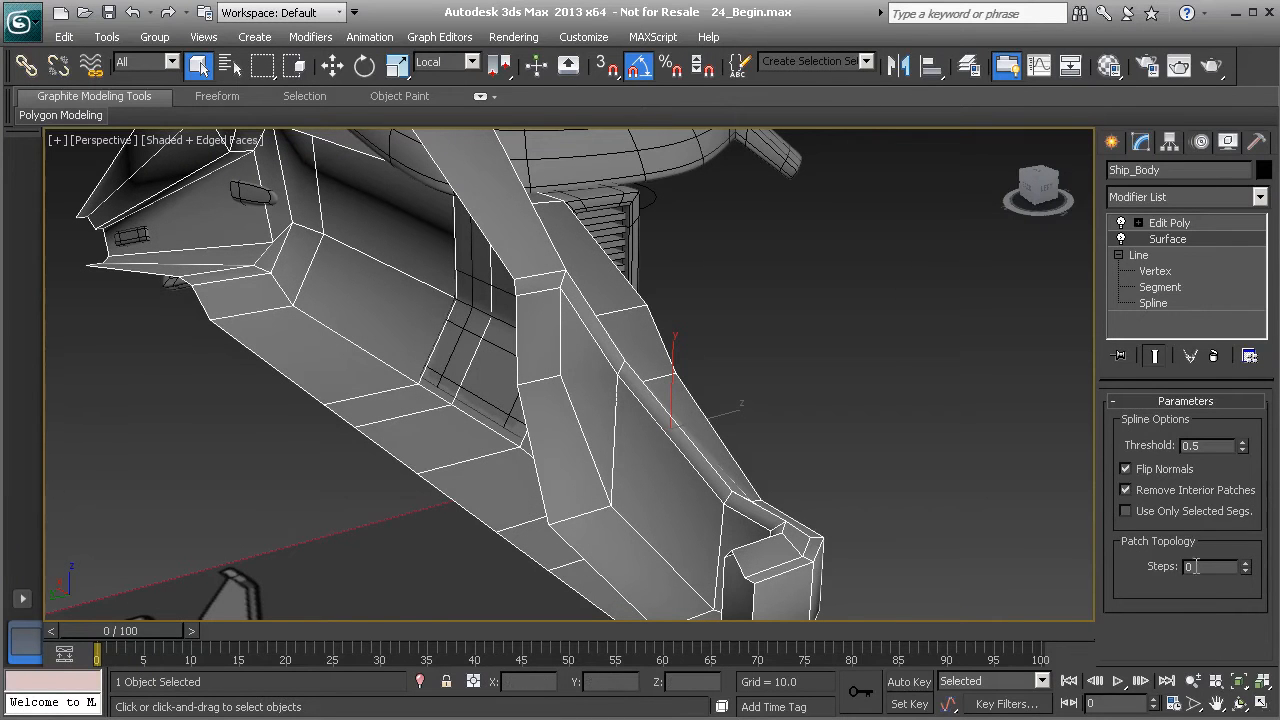
pyautogui.click(1190, 223)
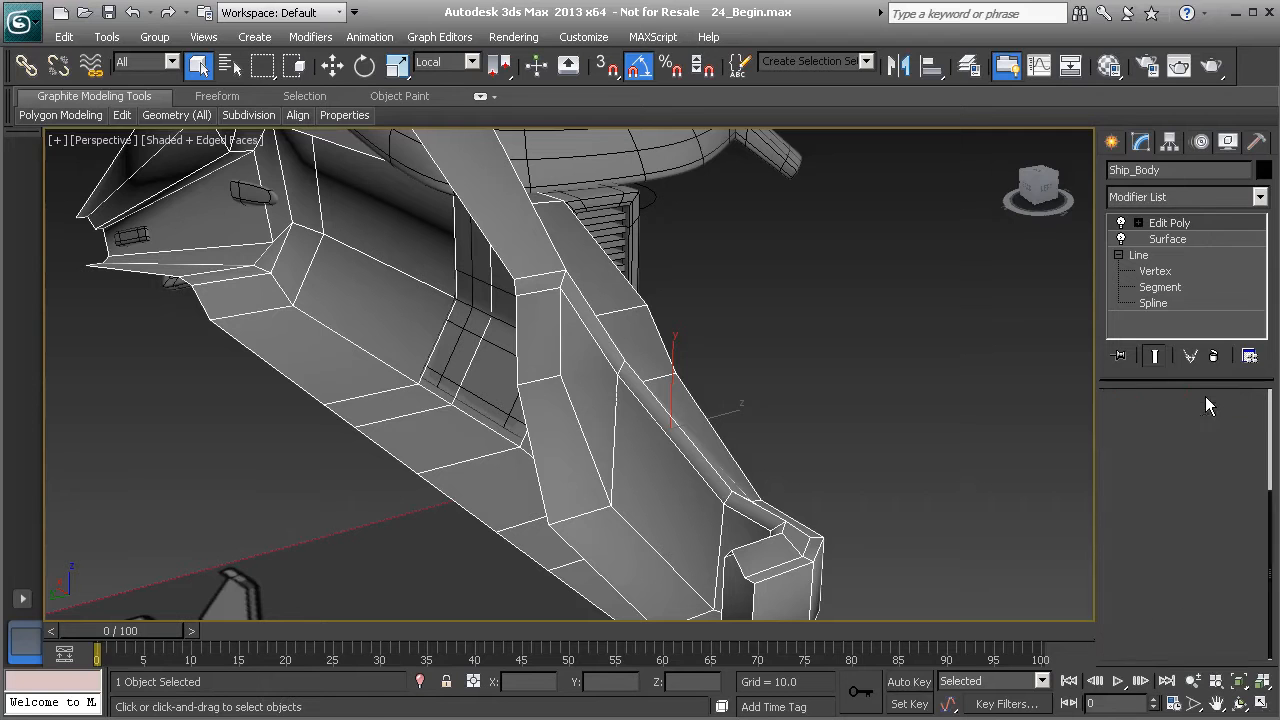
# - Select the strip of three polygons running down the side of the cockpit floor
pyautogui.click(1207, 393)
pyautogui.click(533, 340)
pyautogui.keyDown('ctrl'); pyautogui.click(558, 450); pyautogui.keyUp('ctrl')
pyautogui.keyDown('ctrl'); pyautogui.click(611, 543); pyautogui.keyUp('ctrl')
pyautogui.keyDown('alt'); pyautogui.moveTo(601, 499); pyautogui.dragTo(700, 436, button='middle'); pyautogui.keyUp('alt')
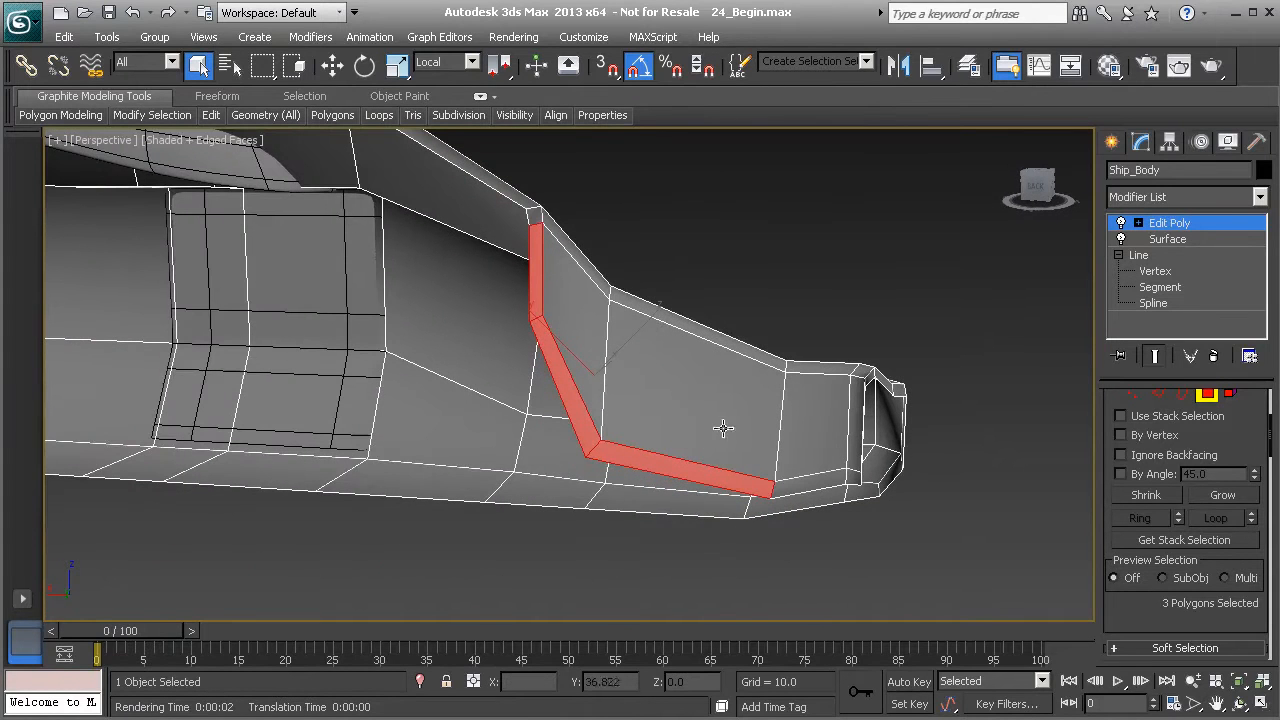
# - Clone the selected polygons to a new object named Seat
pyautogui.click(332, 65)
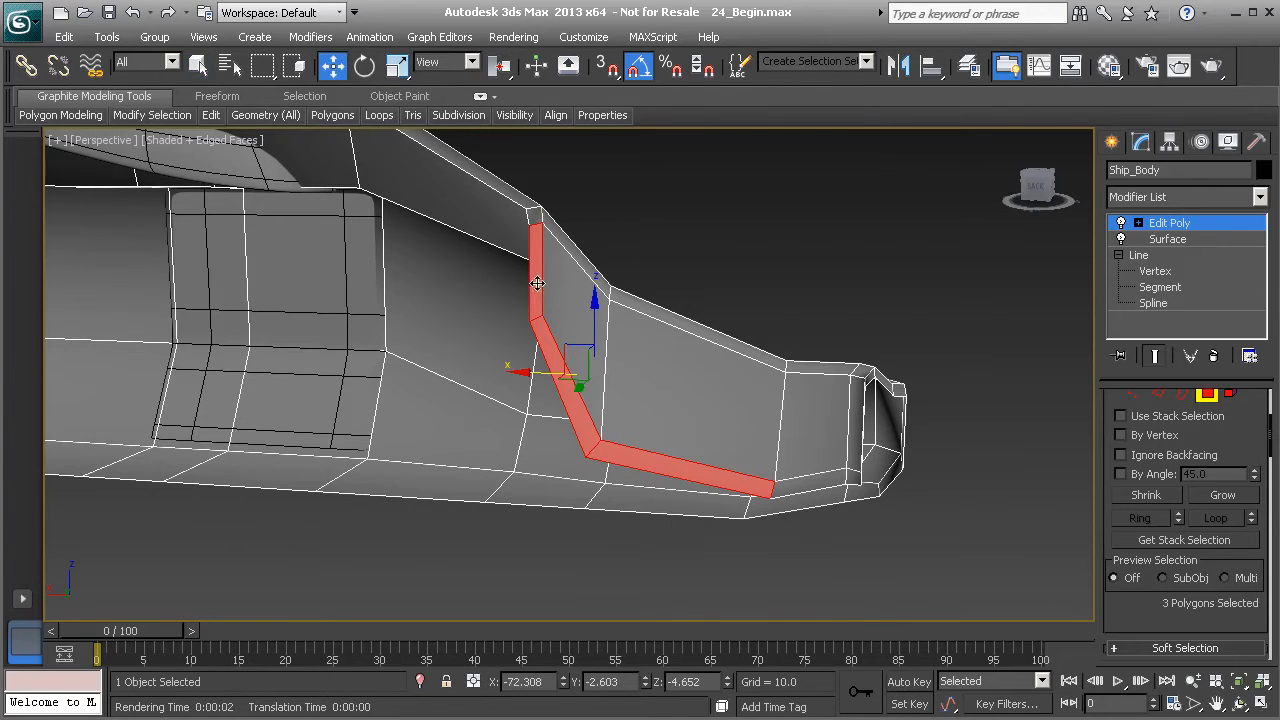
pyautogui.moveTo(550, 375); pyautogui.dragTo(572, 379)
pyautogui.moveTo(609, 297); pyautogui.dragTo(744, 219)
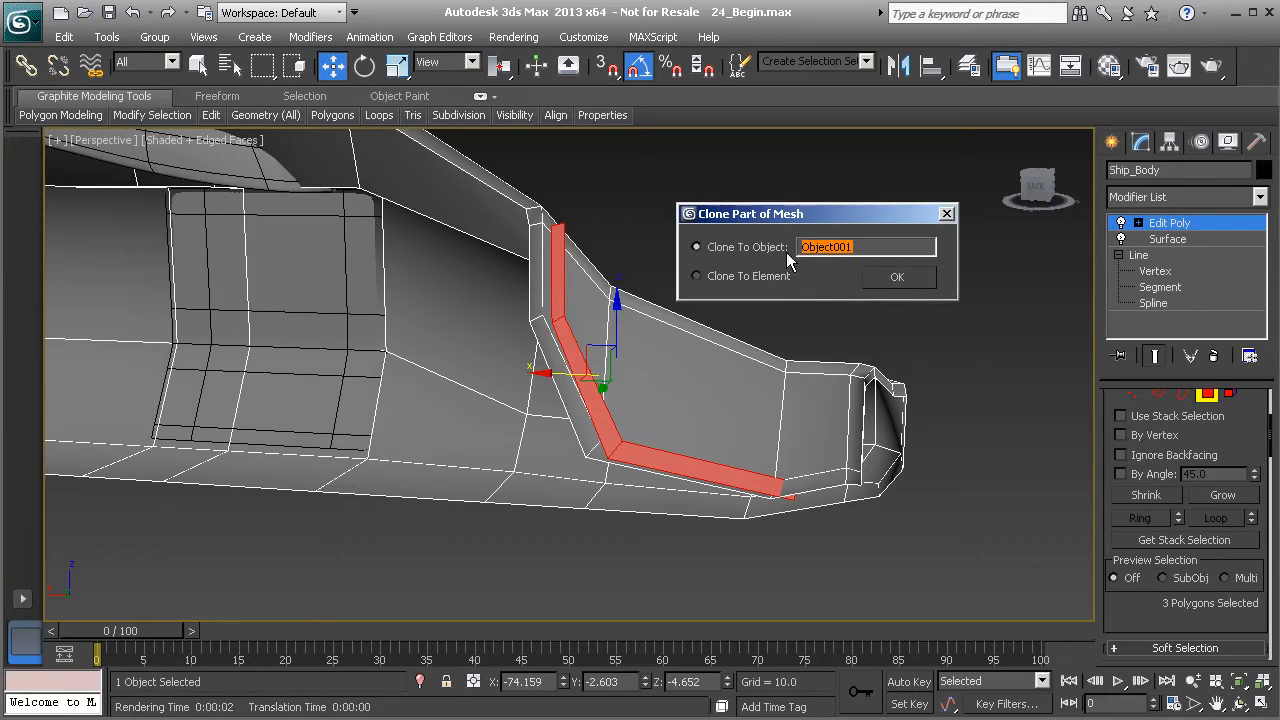
pyautogui.click(697, 276)
pyautogui.click(697, 247)
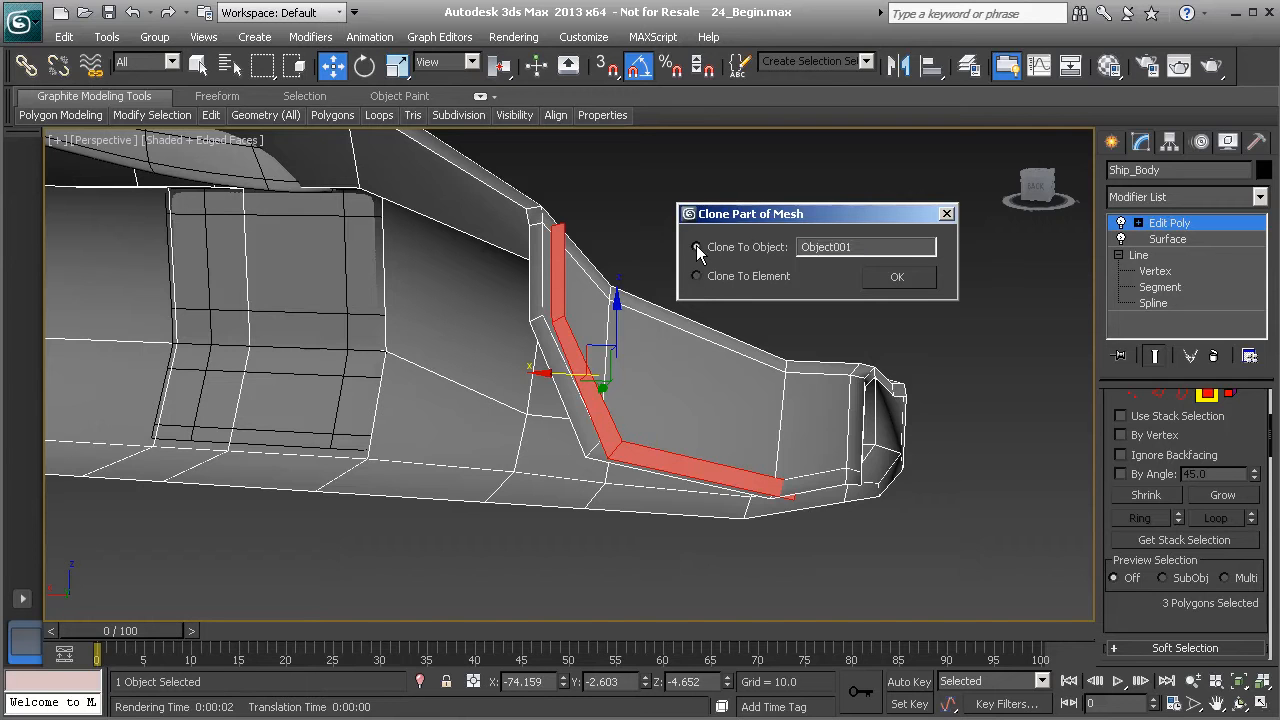
pyautogui.click(697, 276)
pyautogui.click(697, 247)
pyautogui.moveTo(857, 250); pyautogui.dragTo(745, 250)
pyautogui.write('Seal')
pyautogui.press('Return')
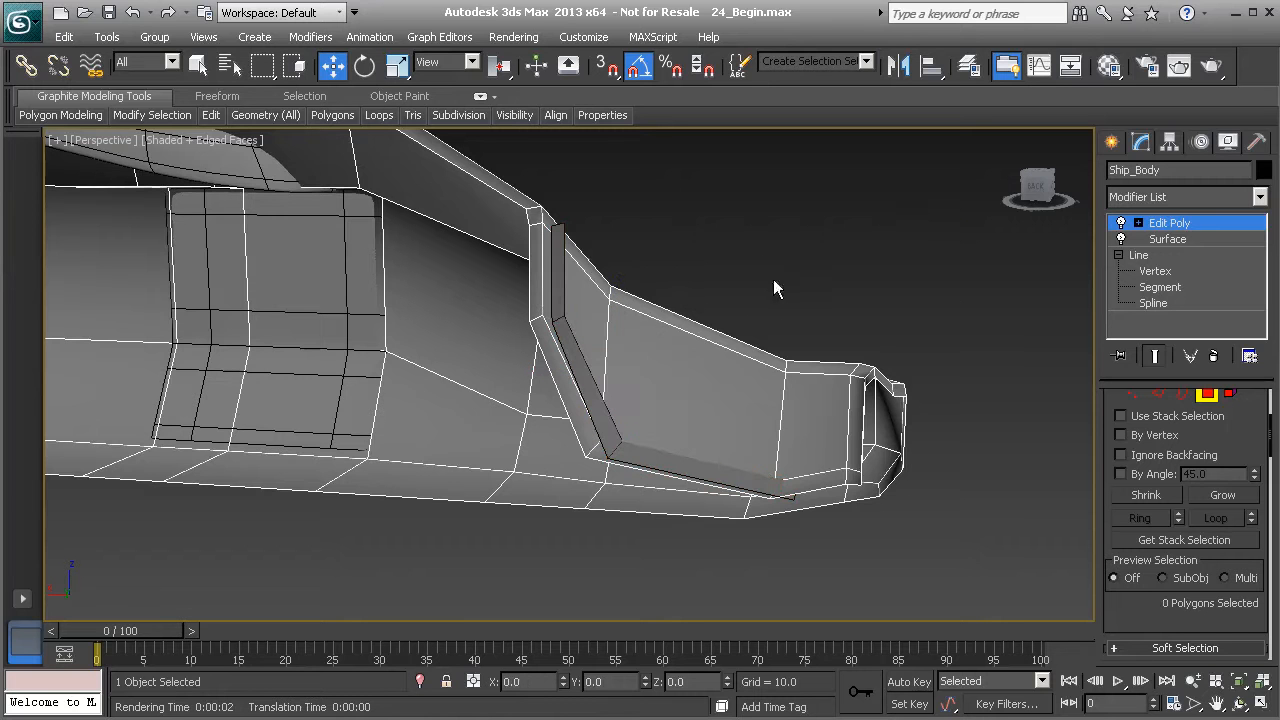
# - Select the new Seat object and add a Shell modifier to it
pyautogui.keyDown('alt'); pyautogui.moveTo(662, 341); pyautogui.dragTo(592, 374, button='middle'); pyautogui.keyUp('alt')
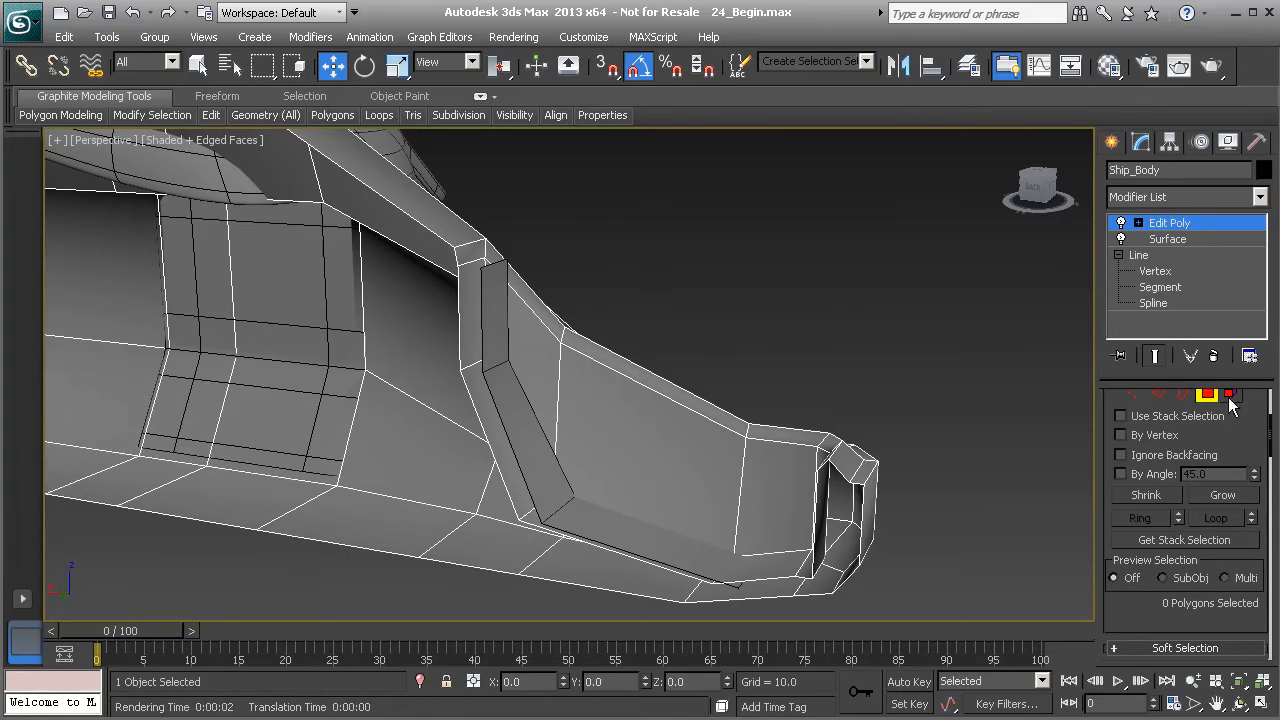
pyautogui.click(1201, 396)
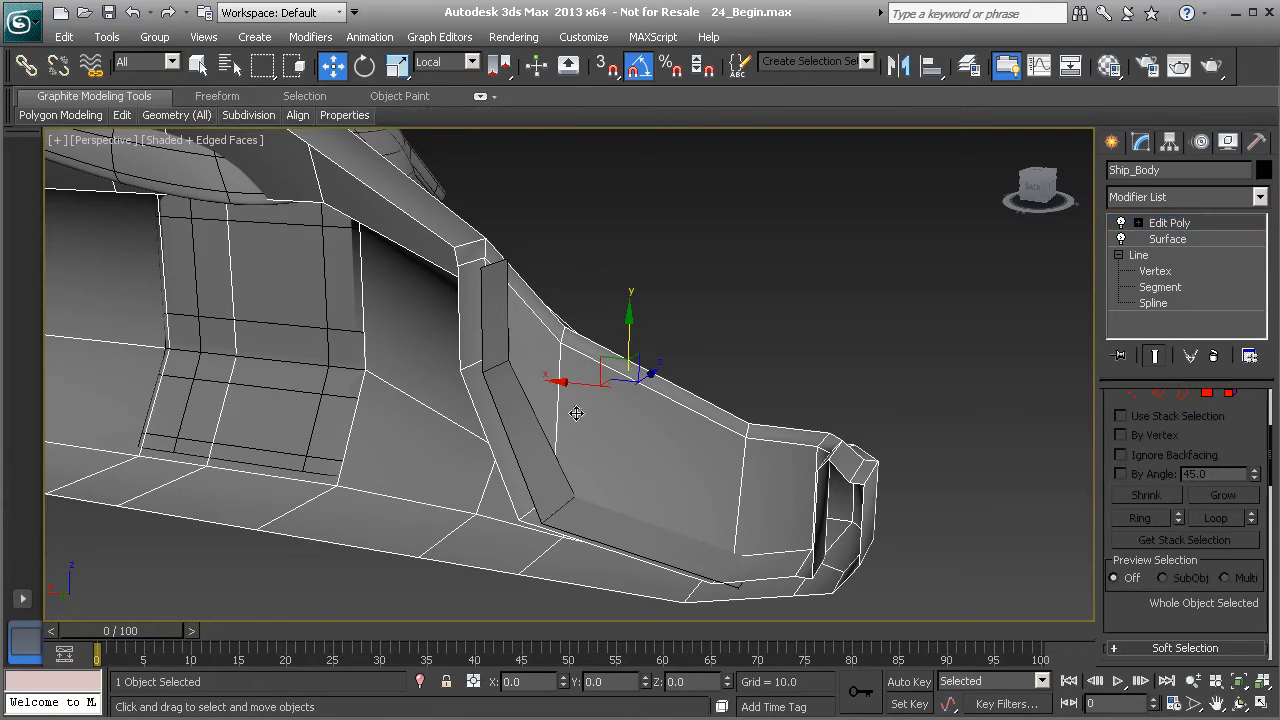
pyautogui.click(507, 400)
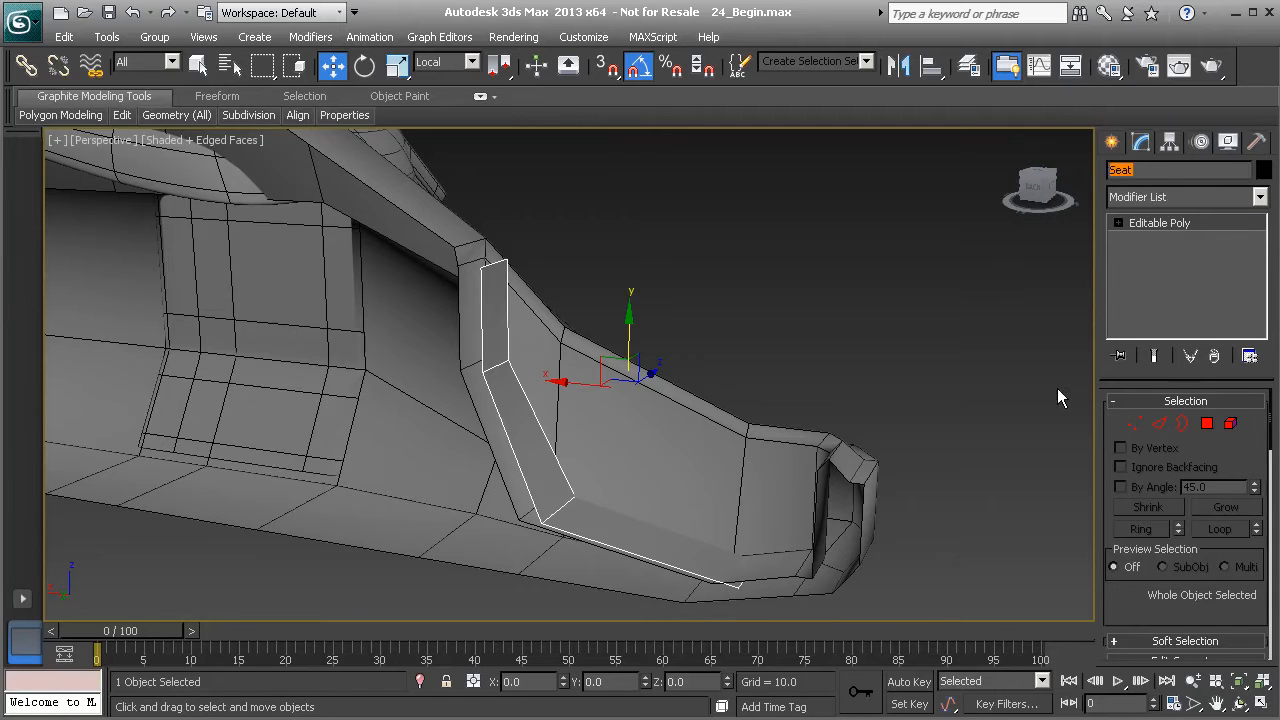
pyautogui.moveTo(570, 383); pyautogui.dragTo(554, 379)
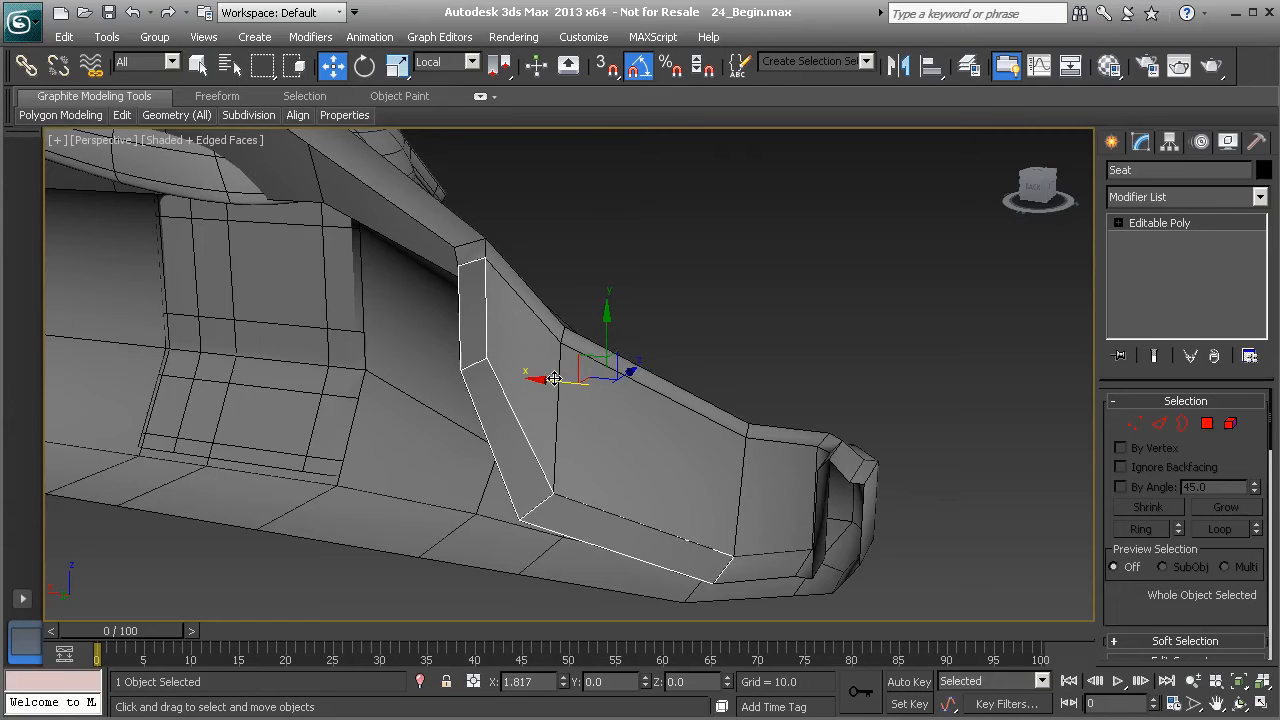
pyautogui.keyDown('alt'); pyautogui.moveTo(598, 483); pyautogui.dragTo(553, 464, button='middle'); pyautogui.keyUp('alt')
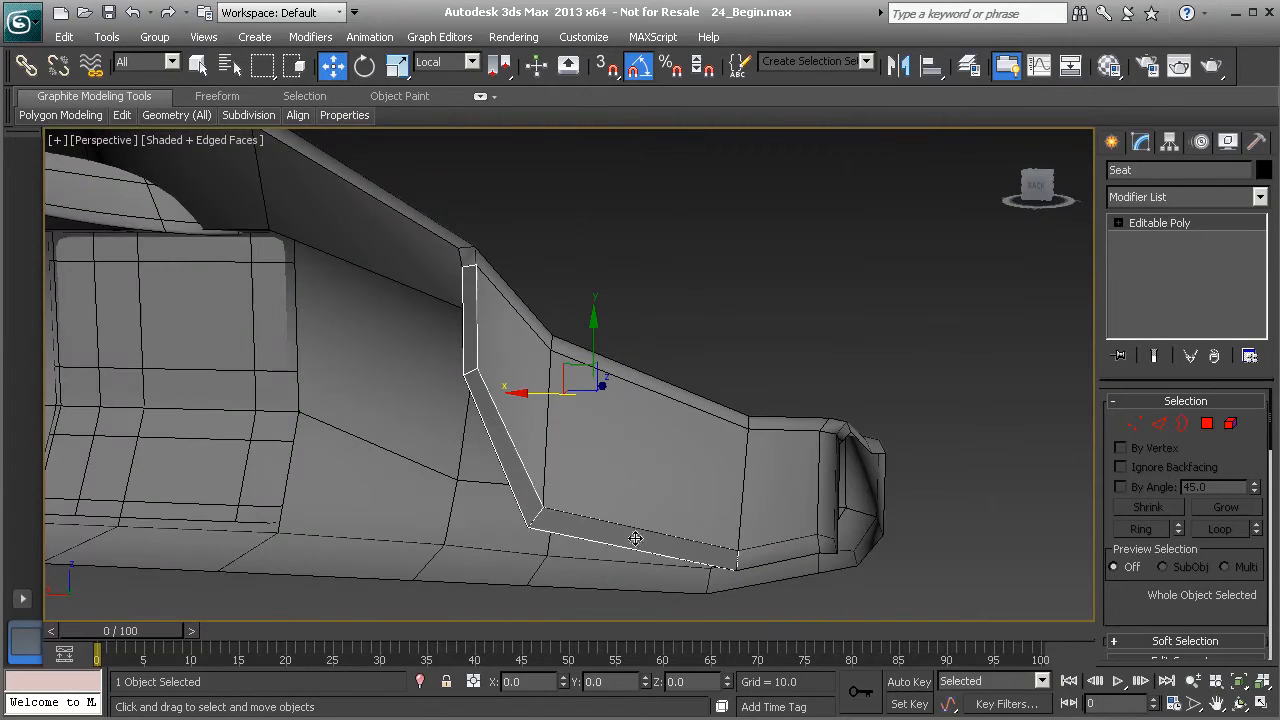
pyautogui.moveTo(502, 398)
pyautogui.keyDown('alt'); pyautogui.mouseDown(button='middle')
pyautogui.moveTo(595, 396)
pyautogui.moveTo(498, 397)
pyautogui.moveTo(507, 385)
pyautogui.mouseUp(button='middle'); pyautogui.keyUp('alt')
pyautogui.scroll(5, 503, 400)
pyautogui.press('z')
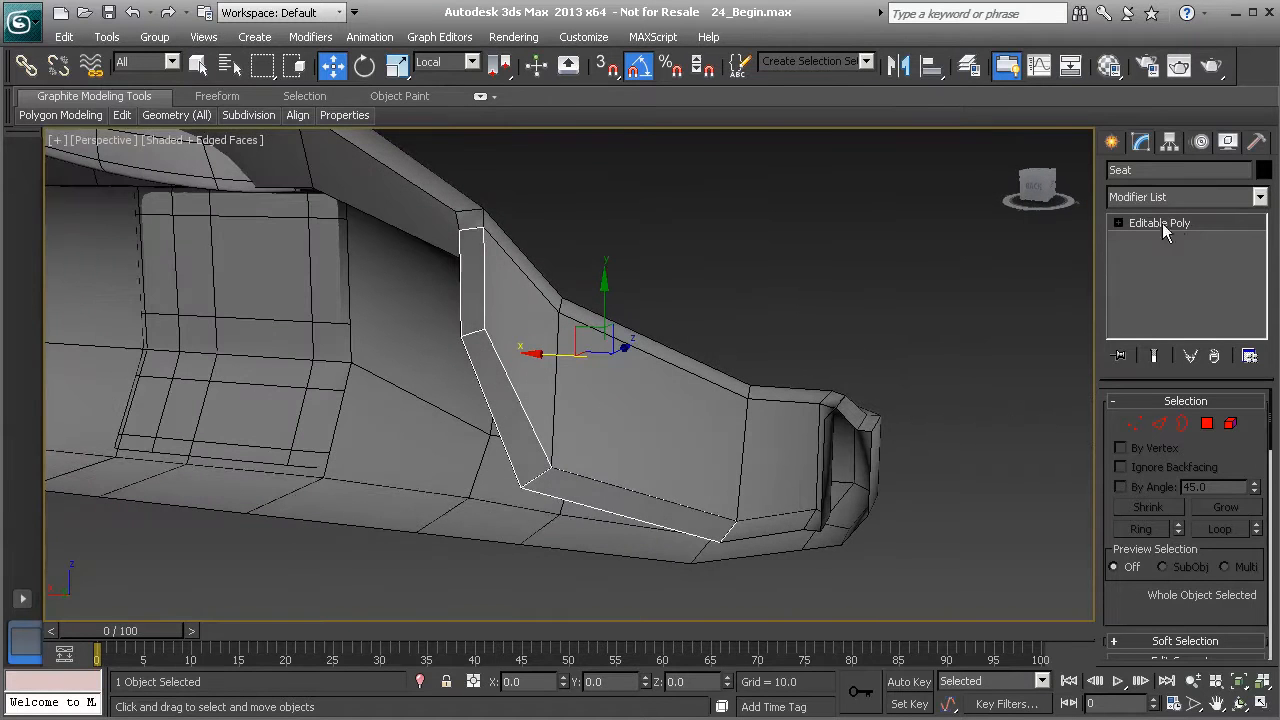
pyautogui.click(1260, 196)
pyautogui.moveTo(1262, 240); pyautogui.dragTo(1260, 640)
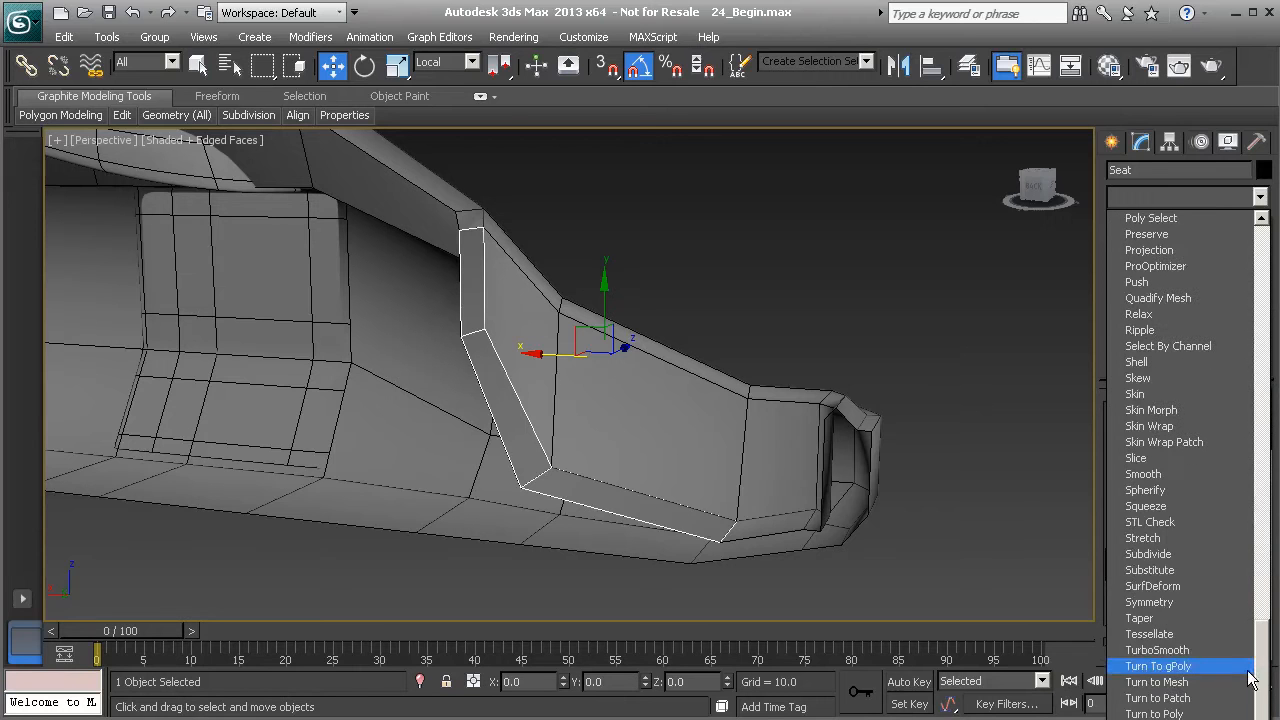
pyautogui.click(1137, 362)
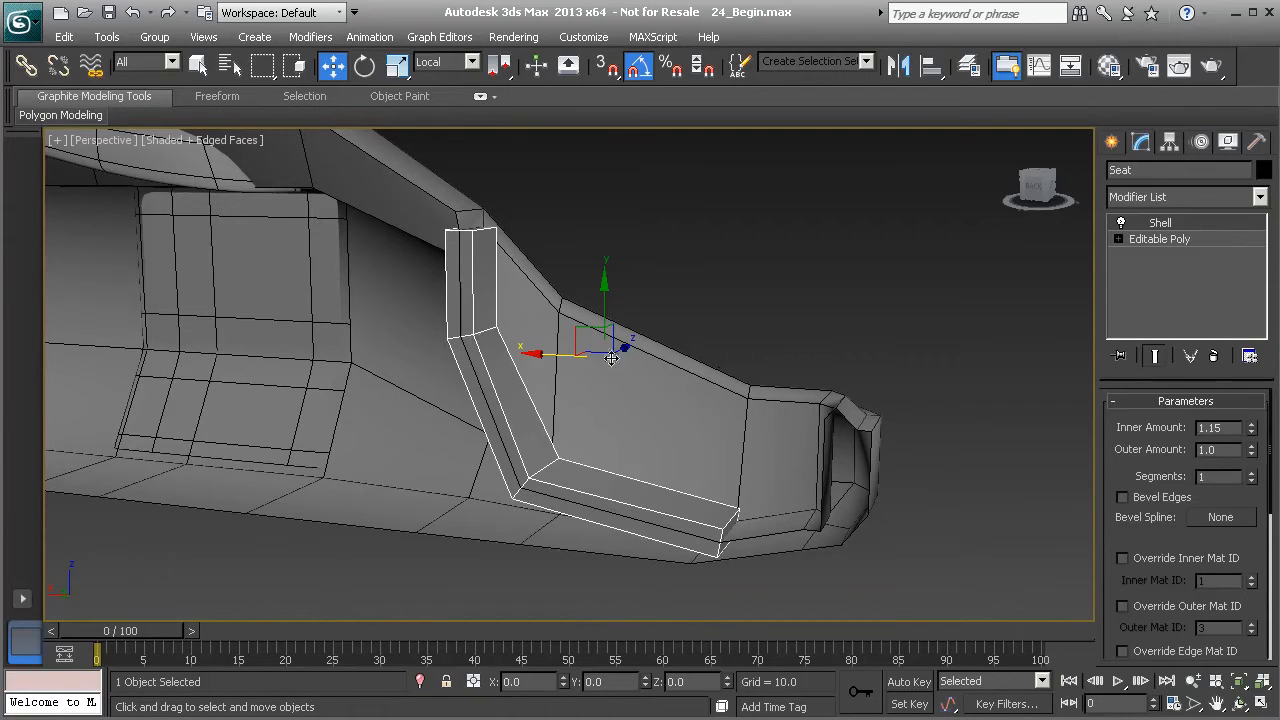
# - Set the Shell's inner amount to 0
pyautogui.keyDown('alt'); pyautogui.moveTo(515, 328); pyautogui.dragTo(530, 388, button='middle'); pyautogui.keyUp('alt')
pyautogui.scroll(5, 531, 369)
pyautogui.scroll(-5, 494, 366)
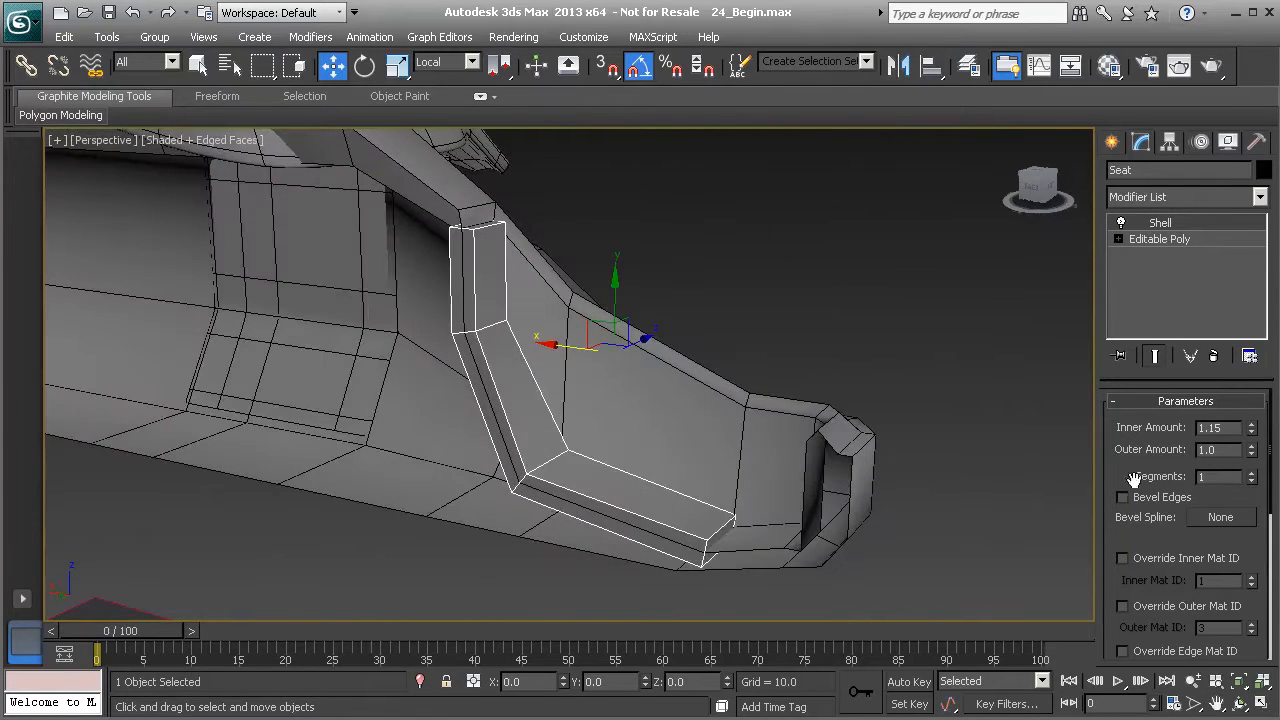
pyautogui.doubleClick(1212, 428)
pyautogui.write('0')
pyautogui.press('Return')
# - Set the Shell's outer amount to 3
pyautogui.keyDown('alt'); pyautogui.moveTo(509, 311); pyautogui.dragTo(486, 272, button='middle'); pyautogui.keyUp('alt')
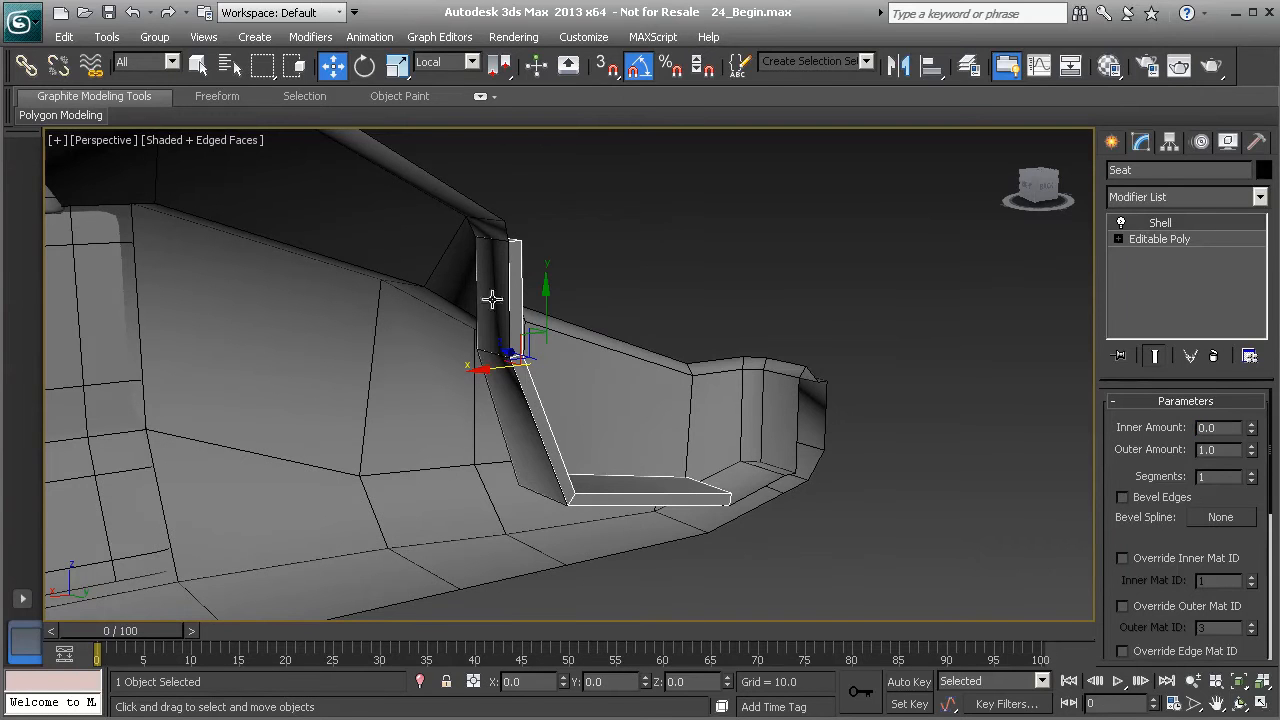
pyautogui.keyDown('alt'); pyautogui.moveTo(643, 508); pyautogui.dragTo(608, 493, button='middle'); pyautogui.keyUp('alt')
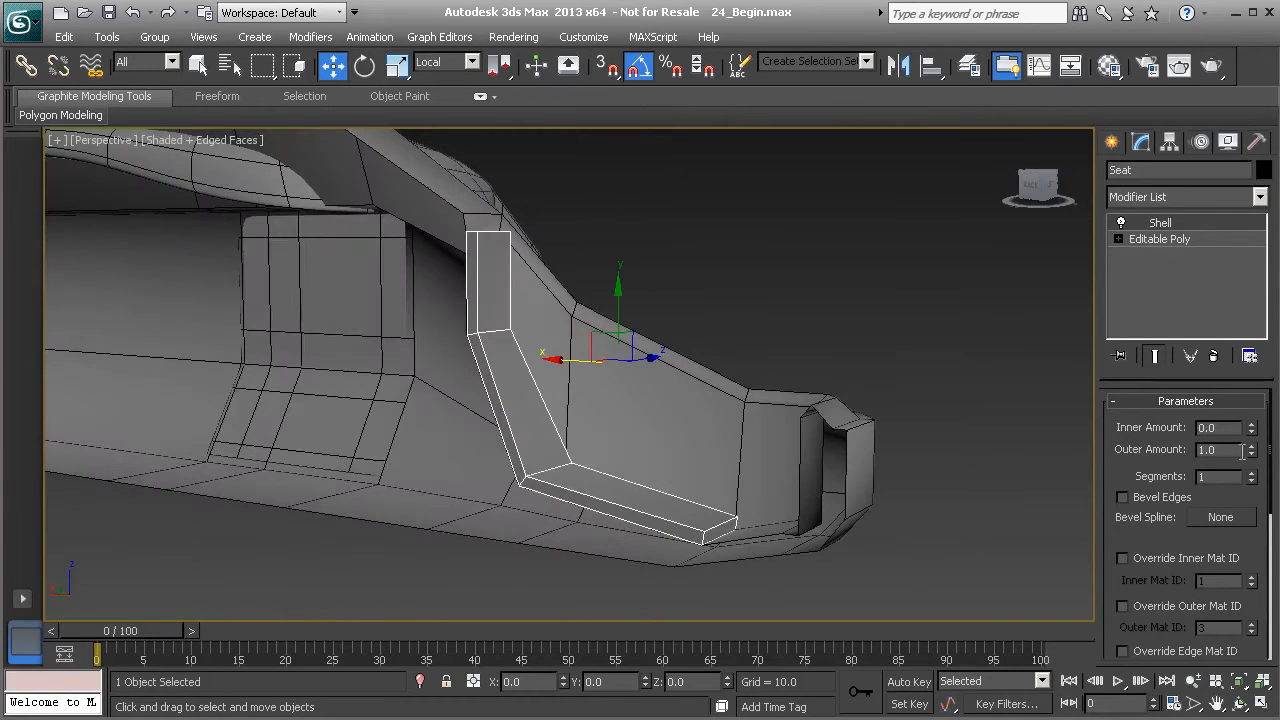
pyautogui.moveTo(1253, 455); pyautogui.dragTo(1270, 285)
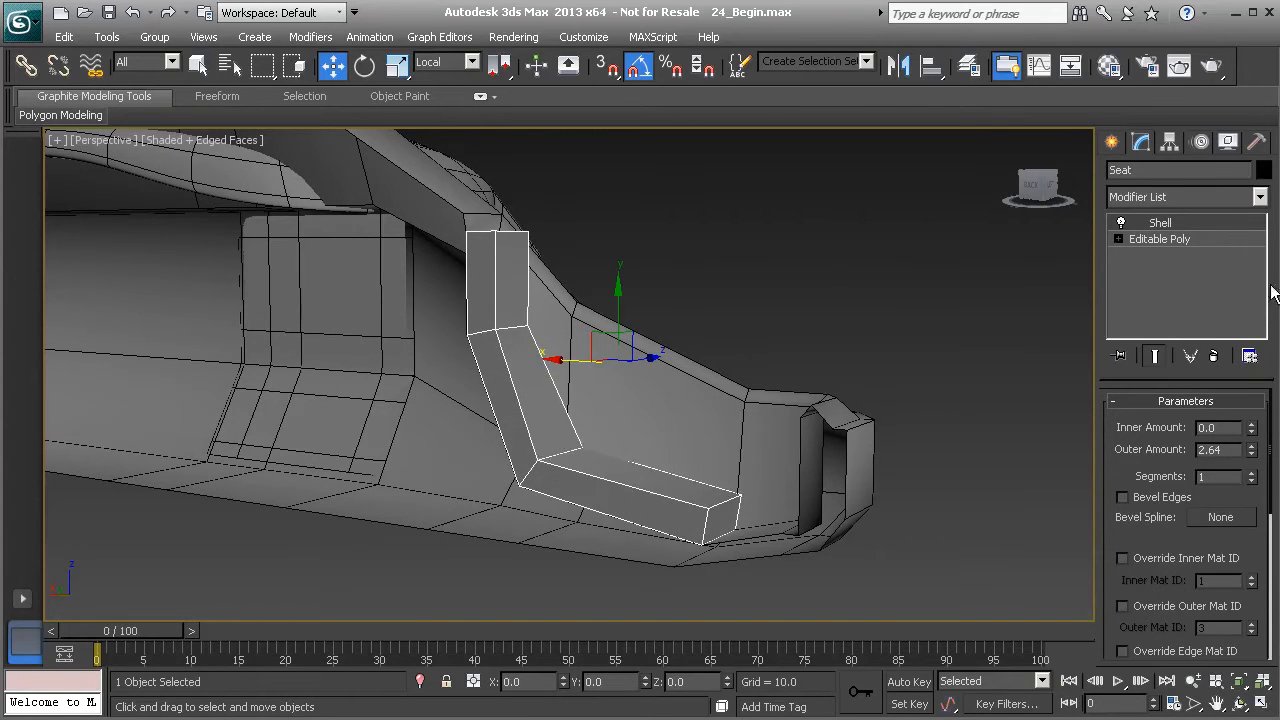
pyautogui.keyDown('alt'); pyautogui.moveTo(591, 366); pyautogui.dragTo(565, 366, button='middle'); pyautogui.keyUp('alt')
pyautogui.moveTo(1229, 453); pyautogui.dragTo(1158, 452)
pyautogui.write('3')
pyautogui.press('Return')
# - Convert the shelled Seat object to an Editable Poly
pyautogui.keyDown('alt'); pyautogui.moveTo(806, 410); pyautogui.dragTo(474, 333, button='middle'); pyautogui.keyUp('alt')
pyautogui.keyDown('alt'); pyautogui.moveTo(658, 467); pyautogui.dragTo(584, 419, button='middle'); pyautogui.keyUp('alt')
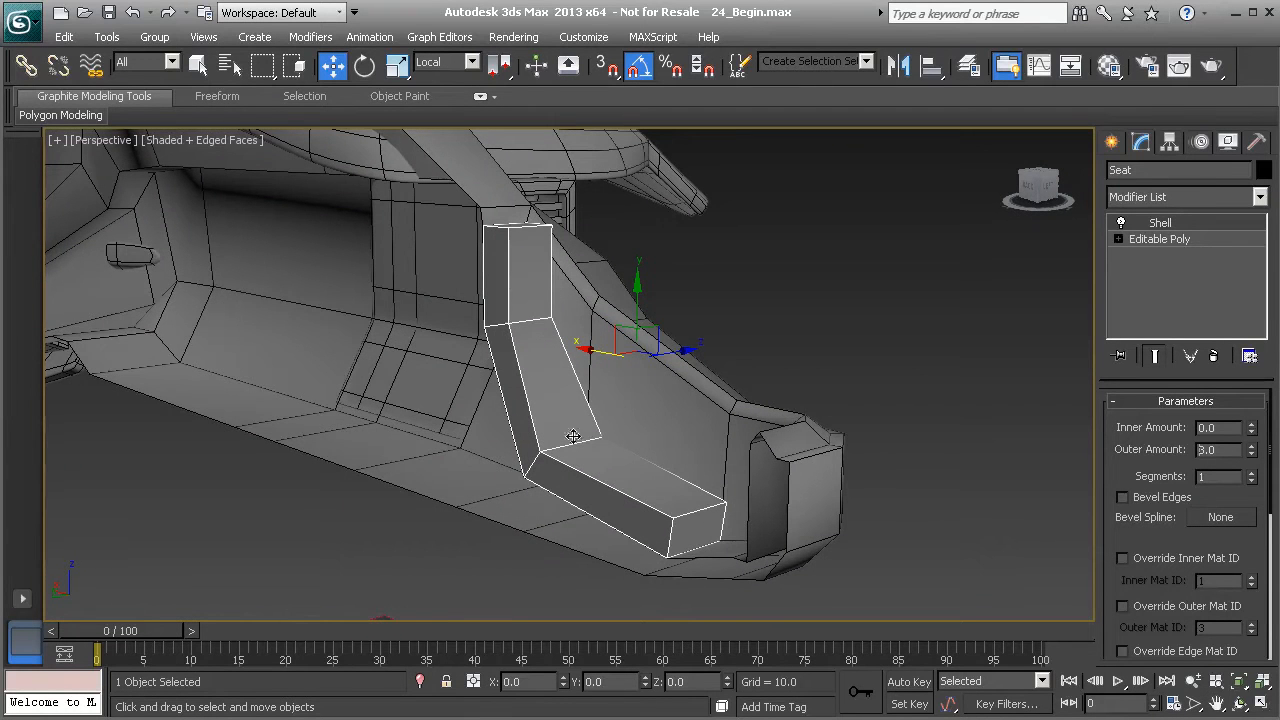
pyautogui.keyDown('alt'); pyautogui.moveTo(695, 454); pyautogui.dragTo(647, 430, button='middle'); pyautogui.keyUp('alt')
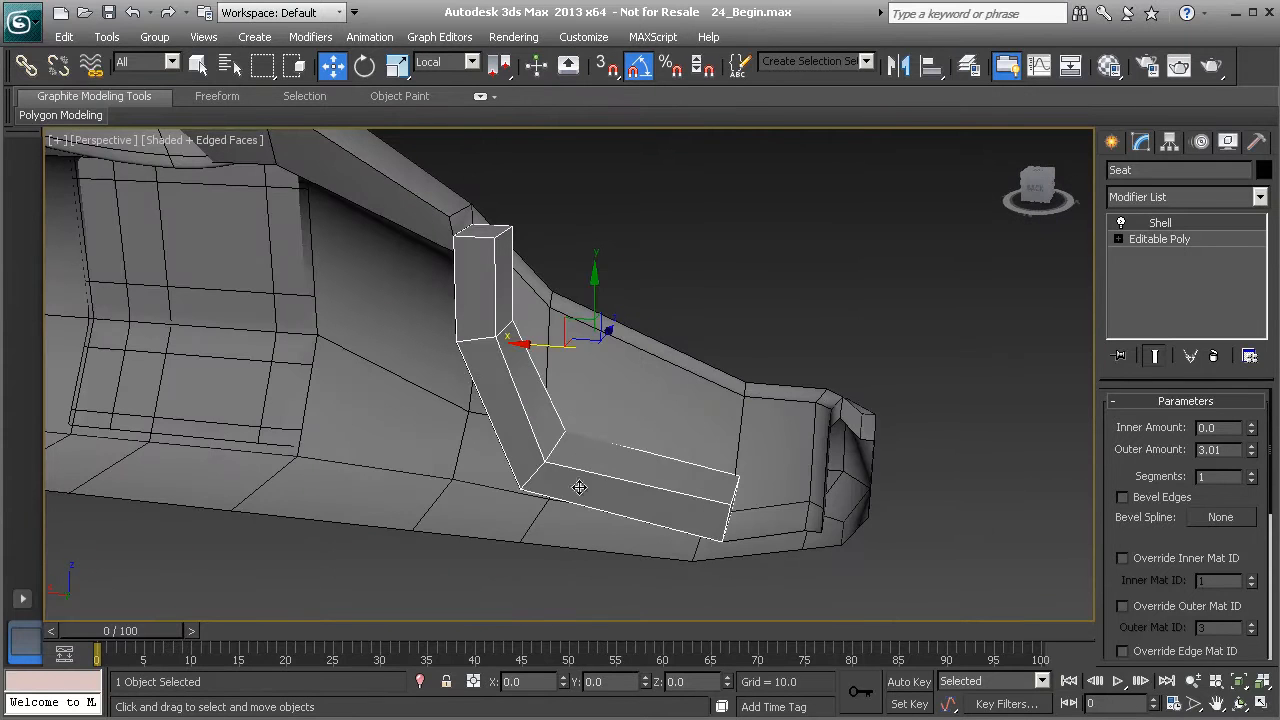
pyautogui.click(1145, 238)
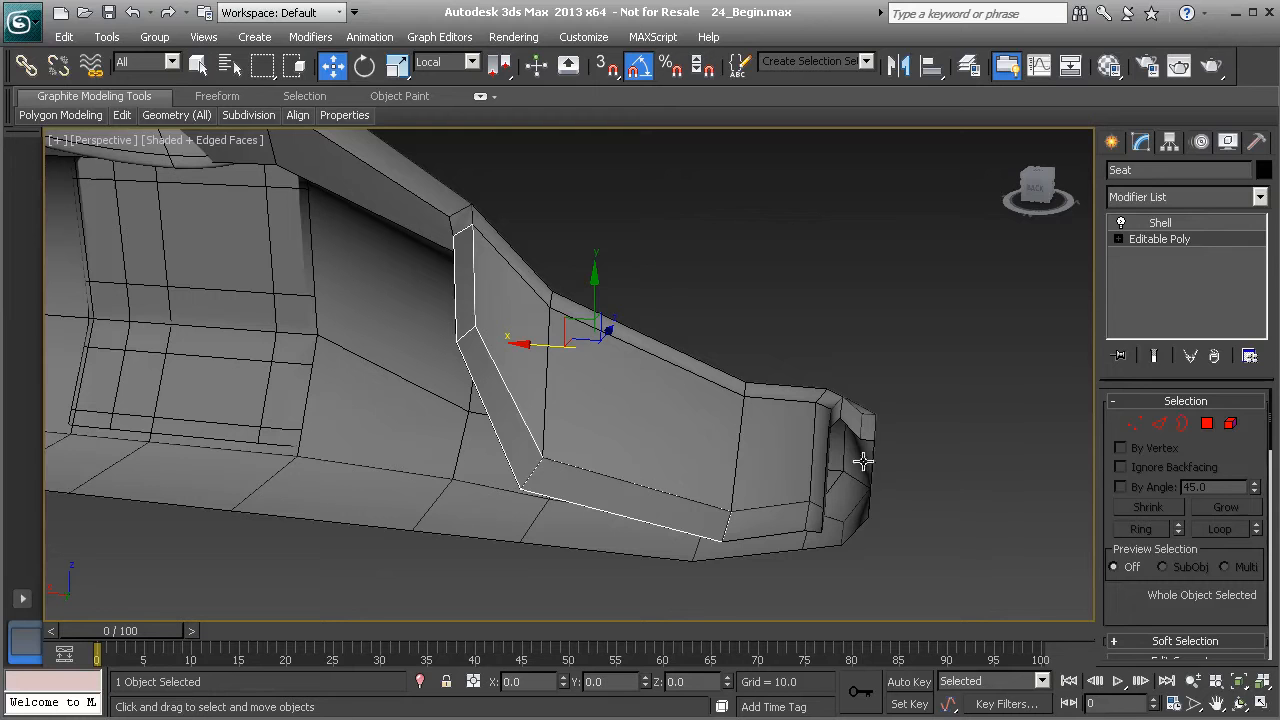
pyautogui.click(1176, 223)
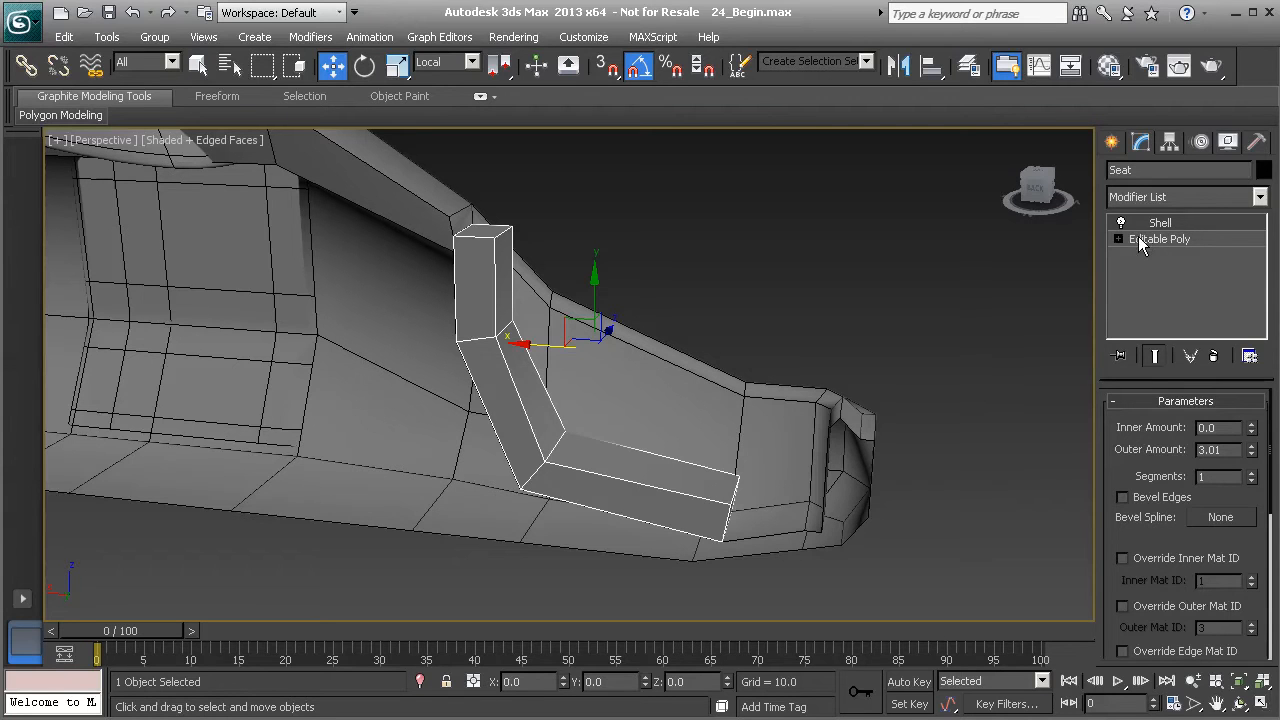
pyautogui.keyDown('alt'); pyautogui.moveTo(610, 422); pyautogui.dragTo(1075, 286, button='middle'); pyautogui.keyUp('alt')
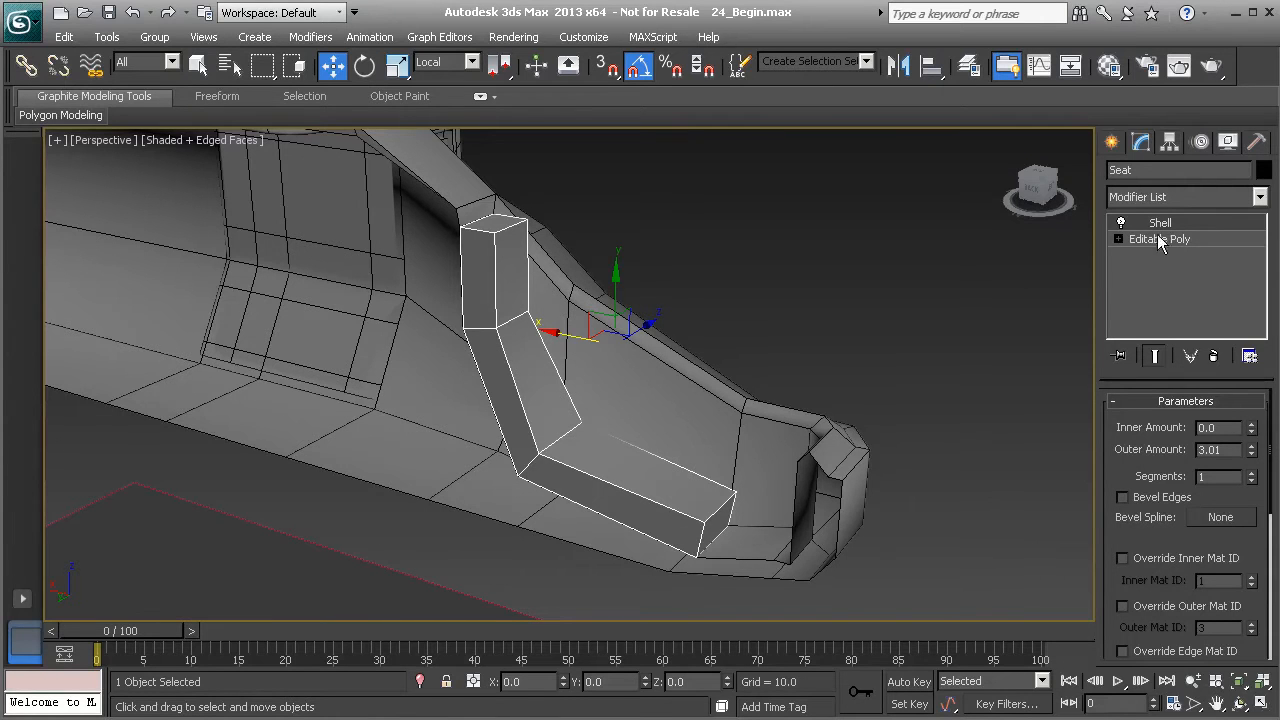
pyautogui.rightClick(513, 362)
pyautogui.moveTo(663, 543)
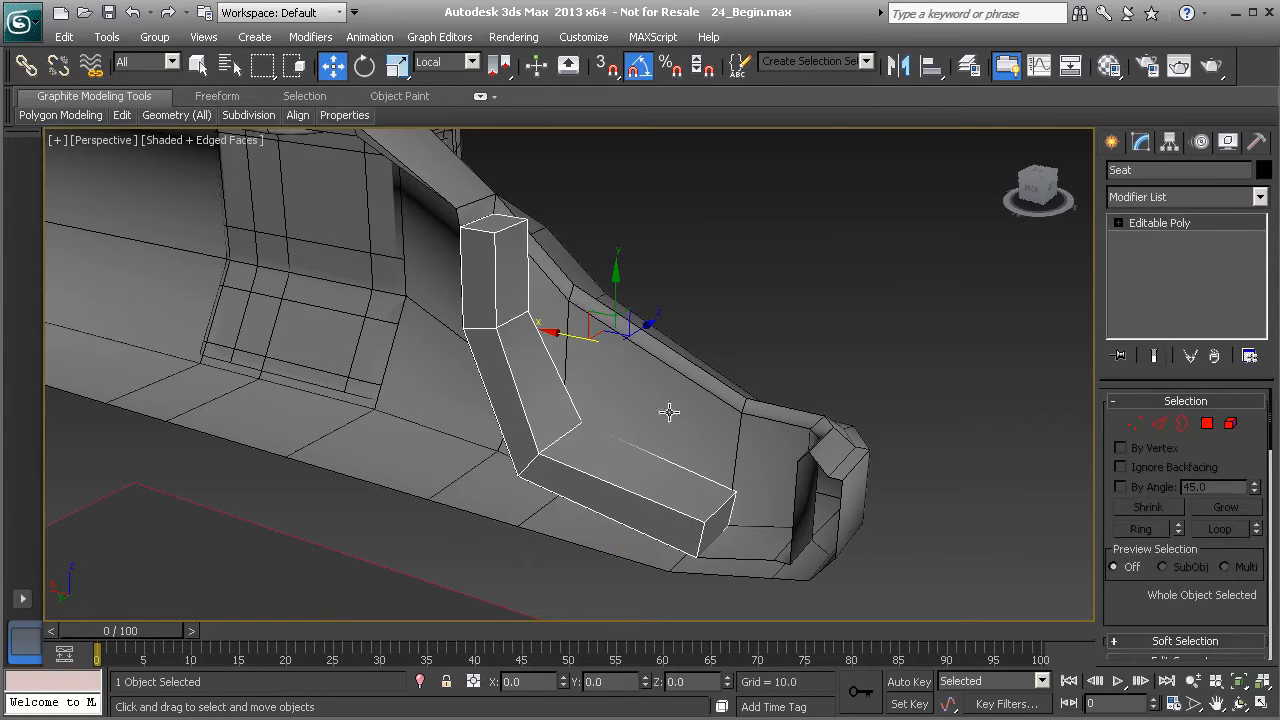
pyautogui.keyDown('alt'); pyautogui.moveTo(514, 390); pyautogui.dragTo(537, 403, button='middle'); pyautogui.keyUp('alt')
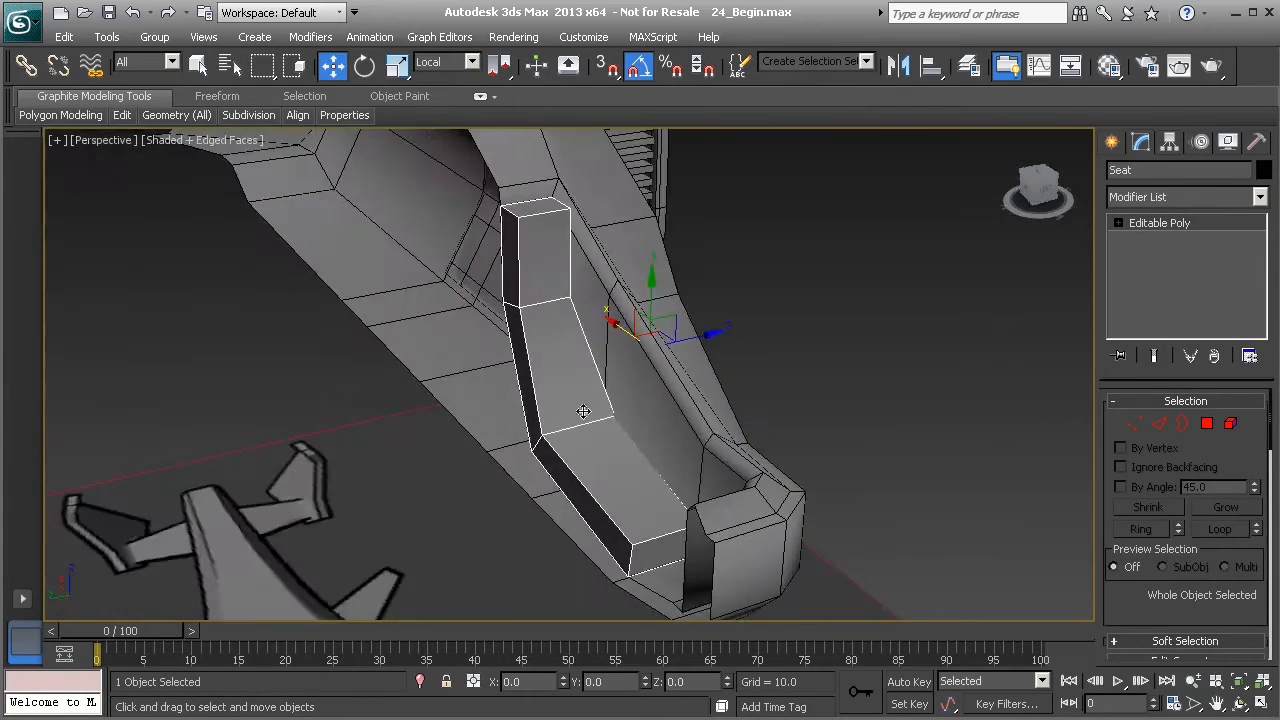
# - In a front wireframe view, slide the seat's four front-bottom vertices toward the backrest with the Edge constraint
pyautogui.click(1207, 423)
pyautogui.keyDown('alt'); pyautogui.moveTo(1074, 434); pyautogui.dragTo(637, 414, button='middle'); pyautogui.keyUp('alt')
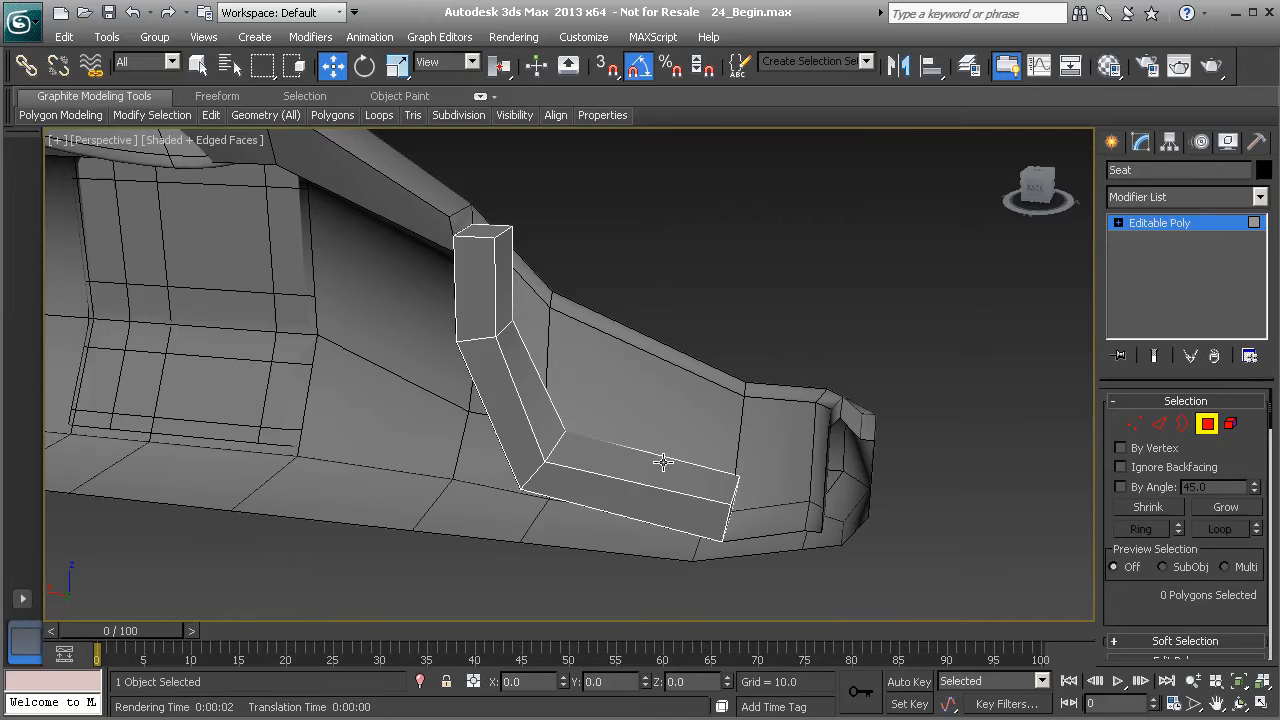
pyautogui.press('f')
pyautogui.moveTo(442, 427)
pyautogui.mouseDown(button='middle')
pyautogui.moveTo(641, 453)
pyautogui.moveTo(608, 349)
pyautogui.moveTo(572, 438)
pyautogui.mouseUp(button='middle')
pyautogui.press('F3')
pyautogui.scroll(2, 592, 384)
pyautogui.scroll(1, 592, 384)
pyautogui.scroll(1, 640, 354)
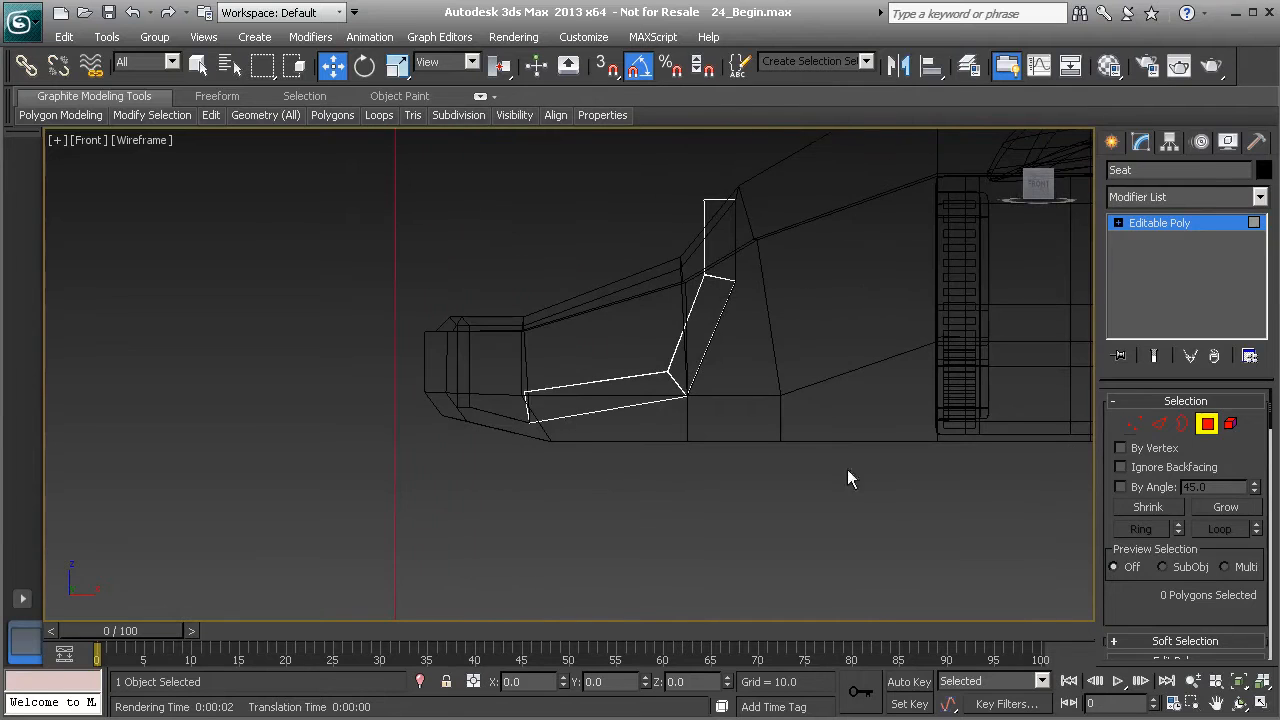
pyautogui.click(1130, 423)
pyautogui.moveTo(541, 428); pyautogui.dragTo(544, 440)
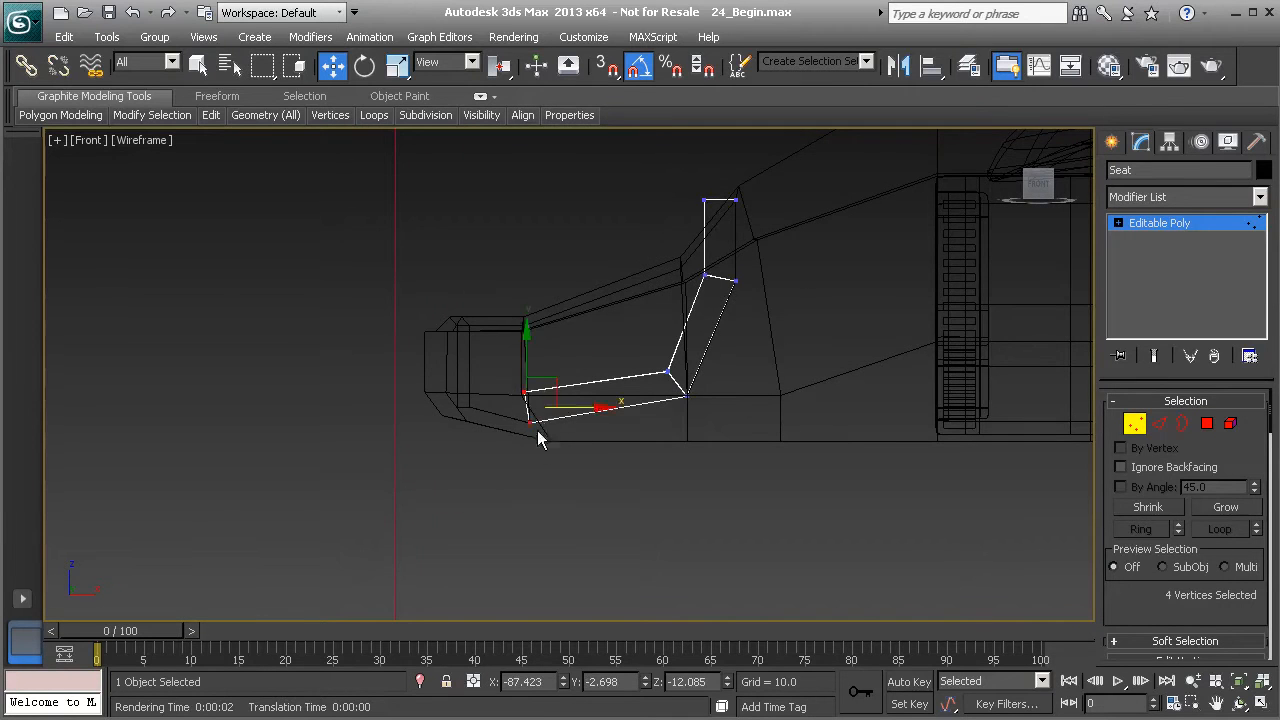
pyautogui.scroll(2, 540, 440)
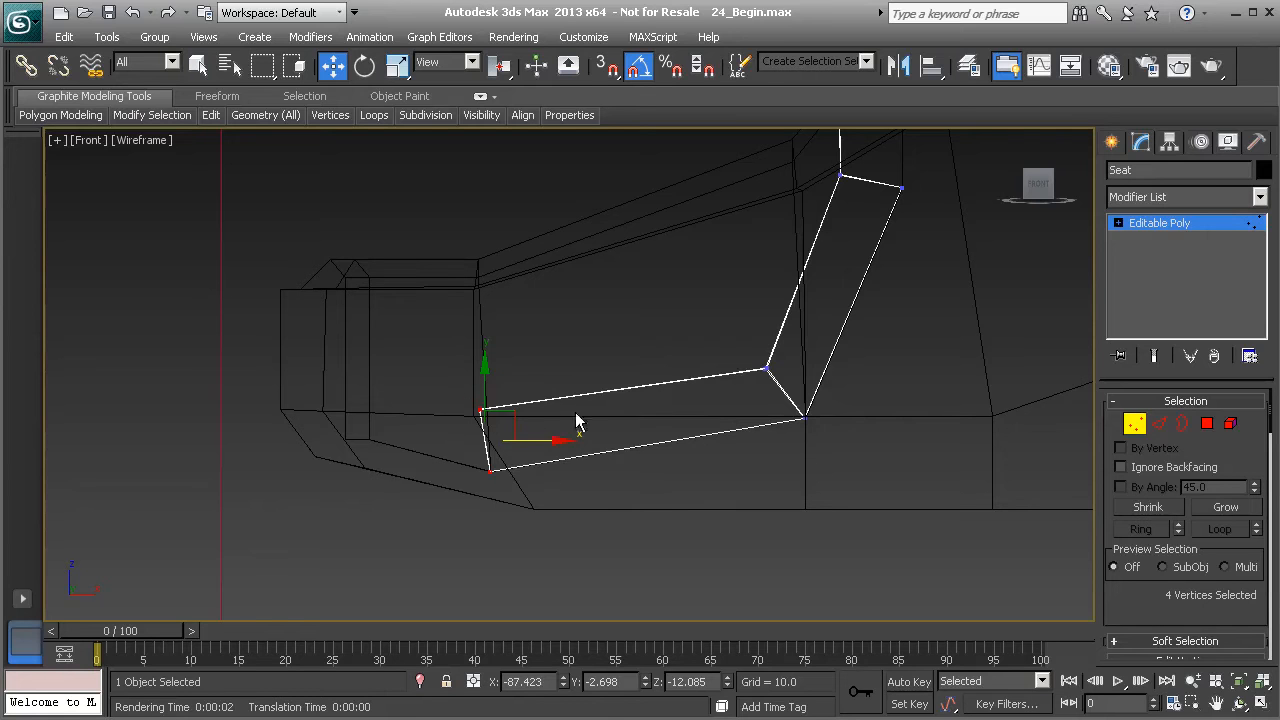
pyautogui.scroll(-5, 1150, 600)
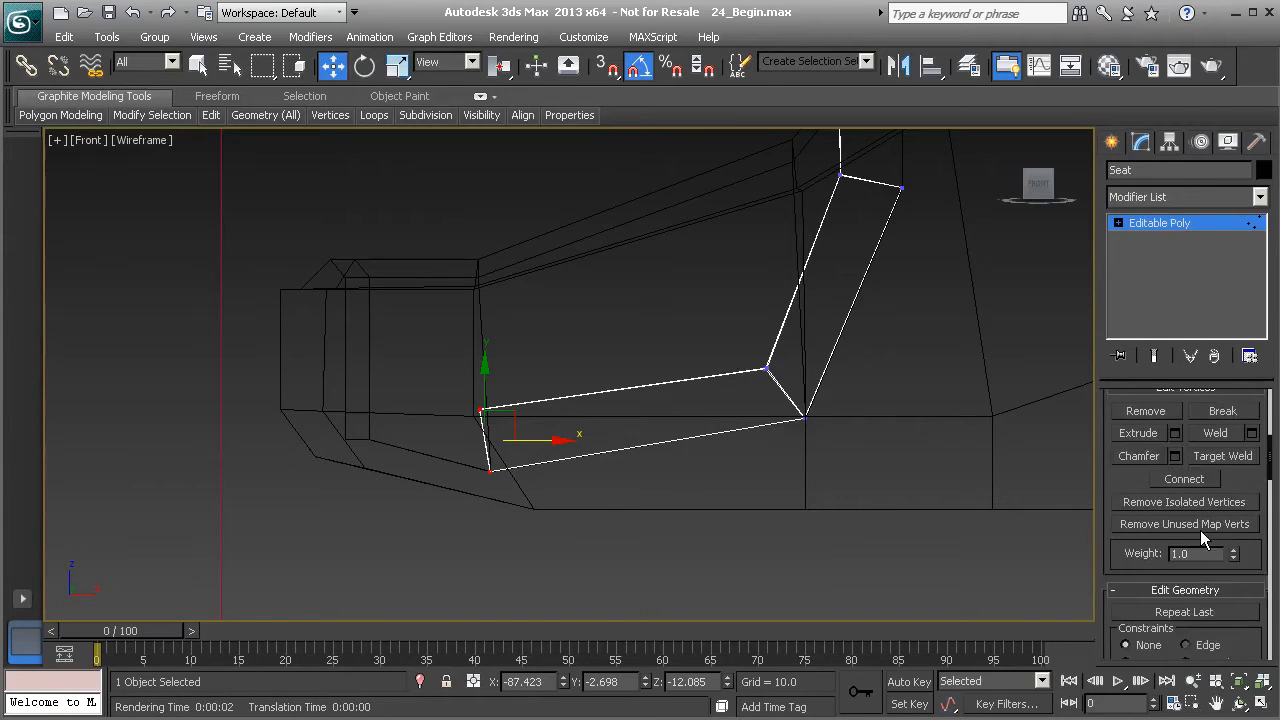
pyautogui.click(1187, 555)
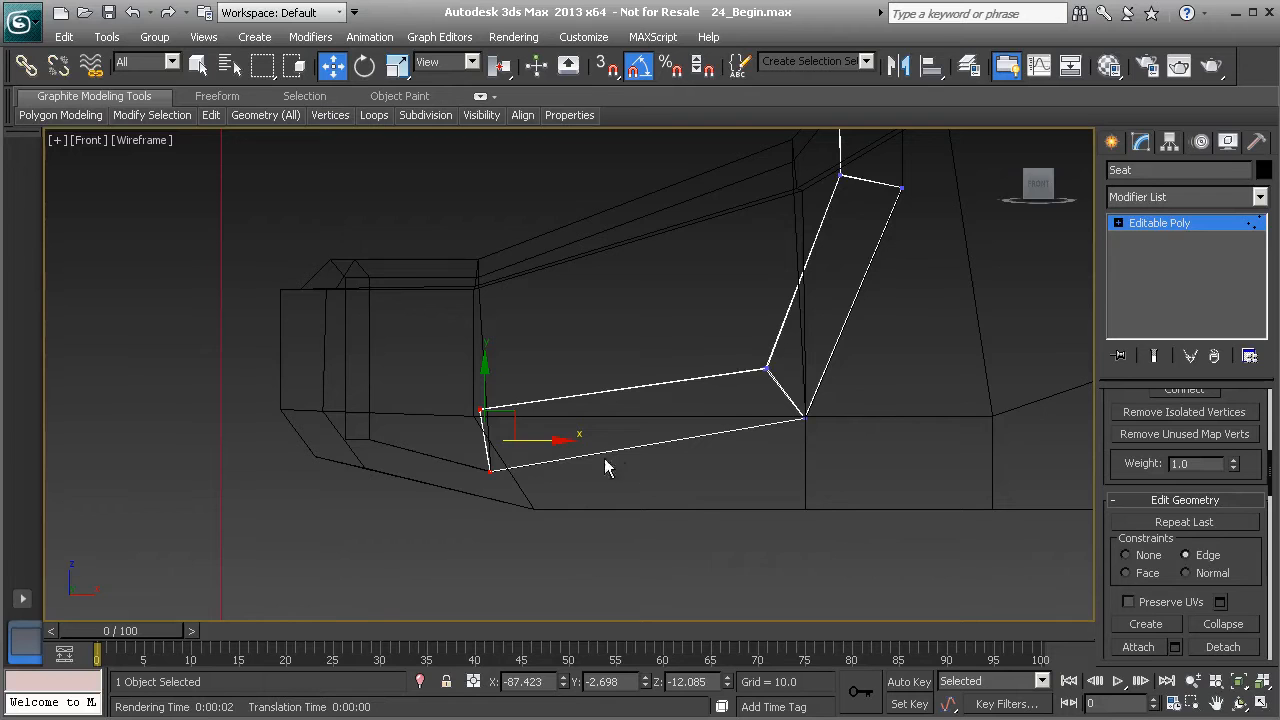
pyautogui.moveTo(549, 442); pyautogui.dragTo(662, 442)
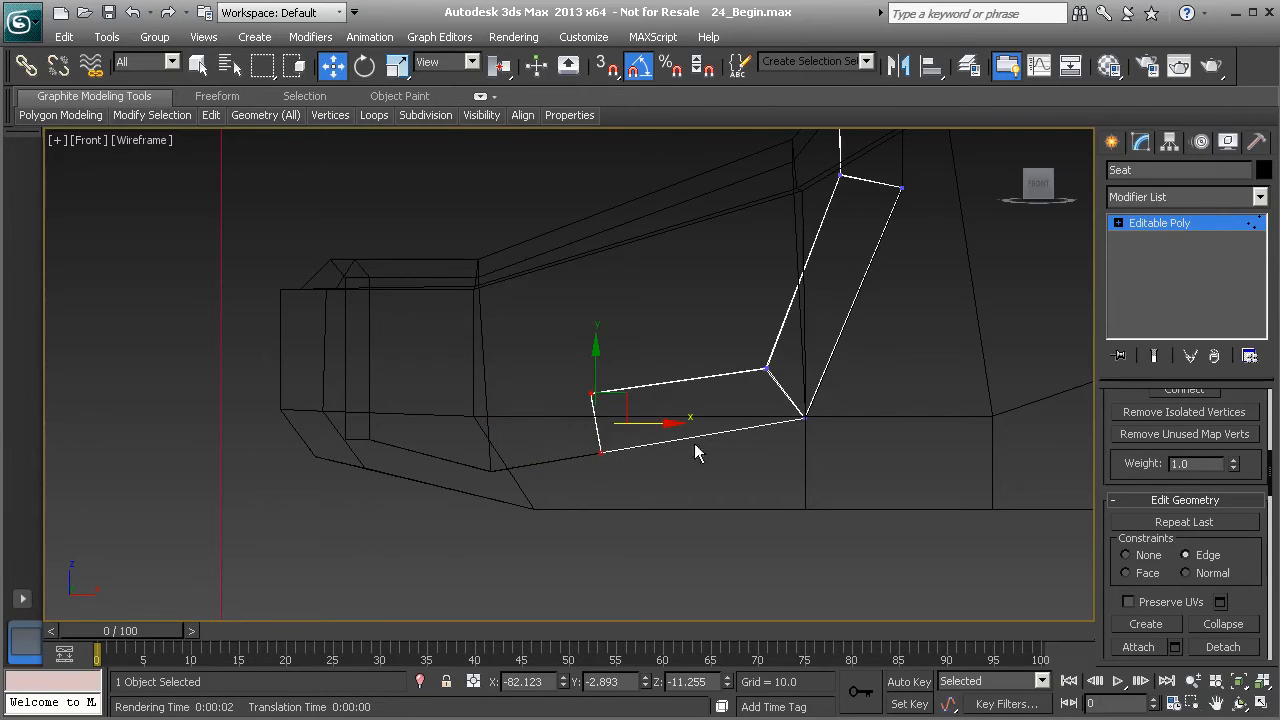
# - Switch the constraint to None and nudge the selected front vertices slightly toward the backrest
pyautogui.moveTo(675, 422); pyautogui.dragTo(626, 474, button='middle')
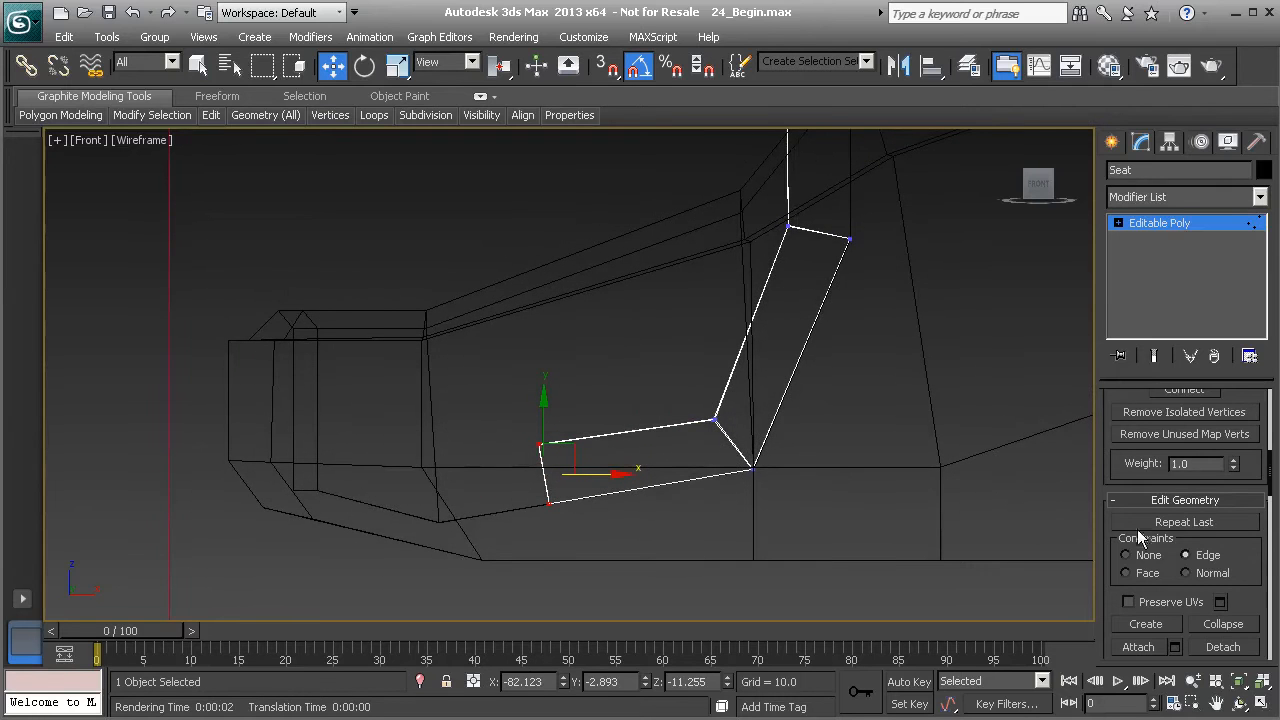
pyautogui.click(540, 443)
pyautogui.moveTo(567, 418)
pyautogui.mouseDown()
pyautogui.moveTo(594, 404)
pyautogui.moveTo(585, 415)
pyautogui.mouseUp()
# - Shift the top vertices of the backrest slightly to the right and leave vertex mode
pyautogui.moveTo(690, 410); pyautogui.dragTo(670, 310, button='middle')
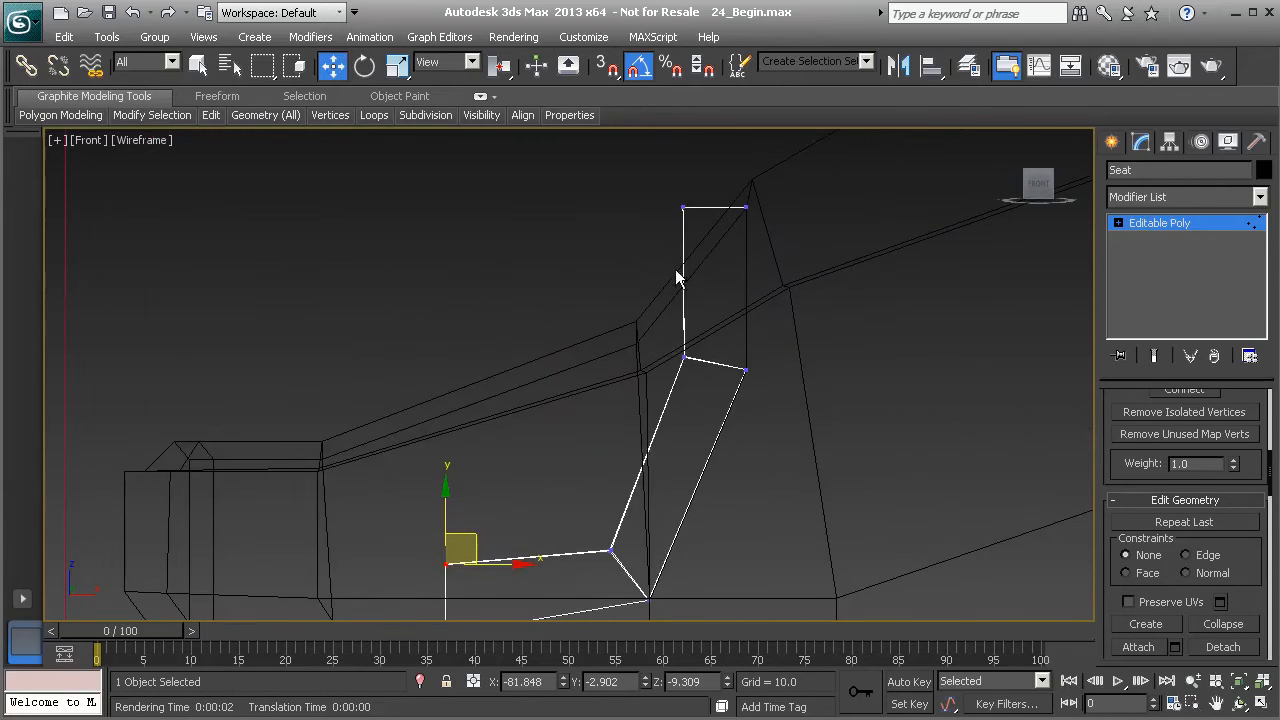
pyautogui.moveTo(654, 203); pyautogui.dragTo(740, 208)
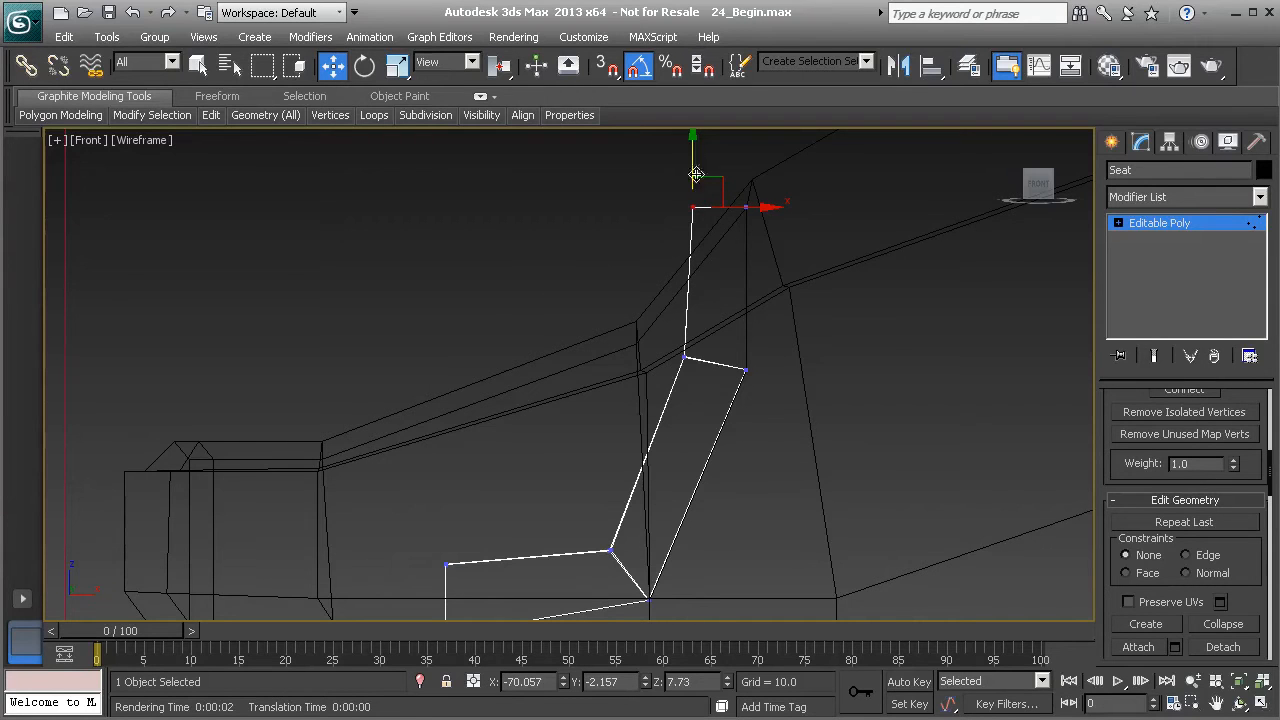
pyautogui.moveTo(744, 207); pyautogui.dragTo(747, 207)
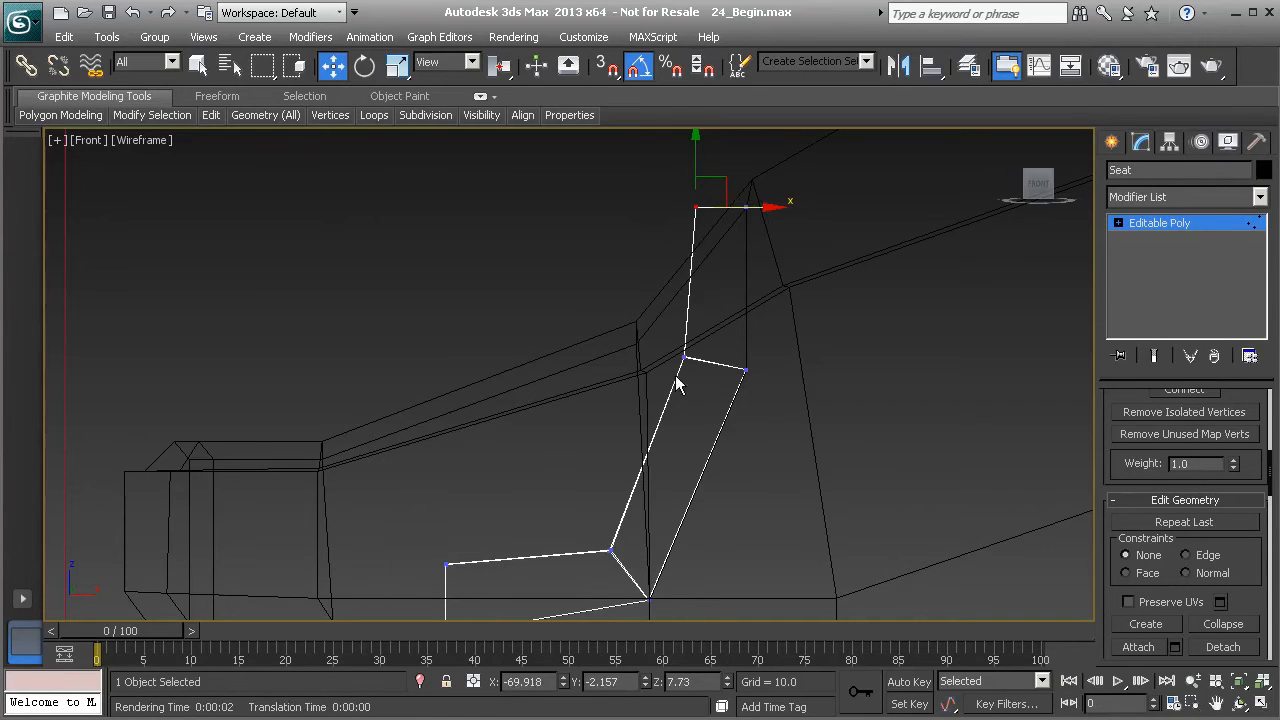
pyautogui.click(1164, 226)
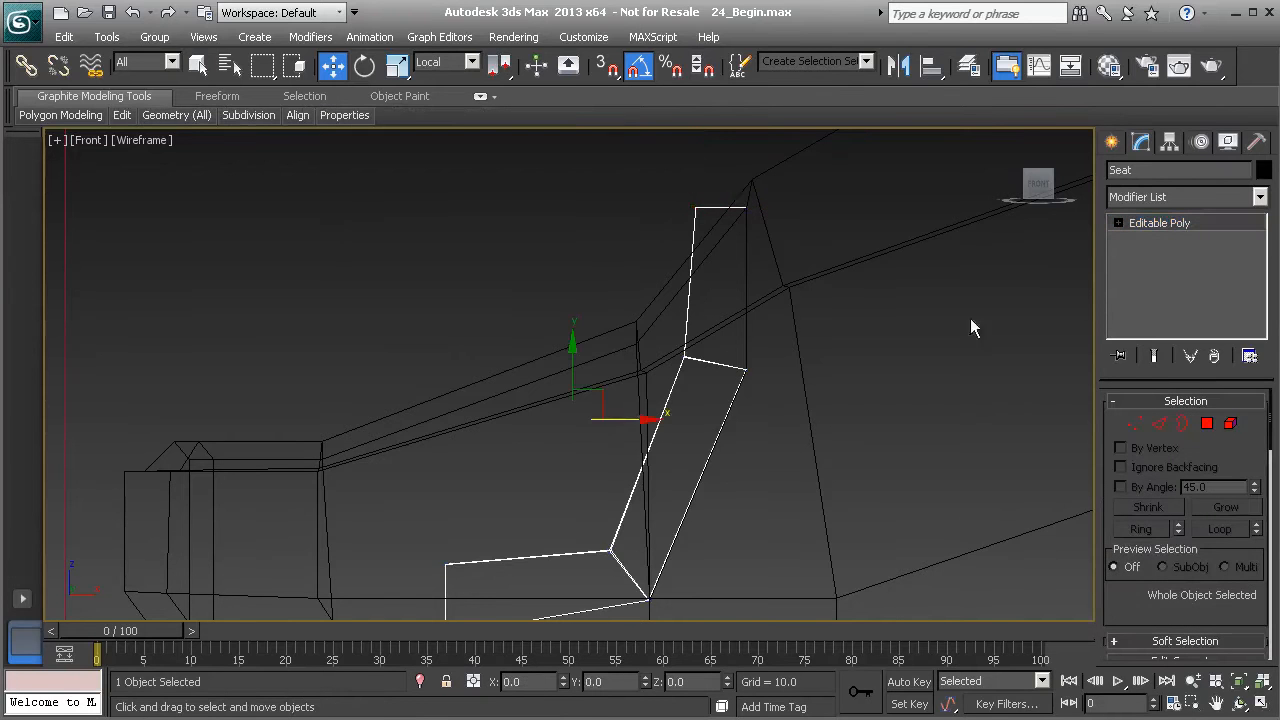
# - In the shaded perspective view, delete the three polygons running along the seat's outer side
pyautogui.press('p')
pyautogui.press('F3')
pyautogui.keyDown('alt'); pyautogui.moveTo(674, 345); pyautogui.dragTo(850, 360, button='middle'); pyautogui.keyUp('alt')
pyautogui.moveTo(620, 397); pyautogui.dragTo(584, 391, button='middle')
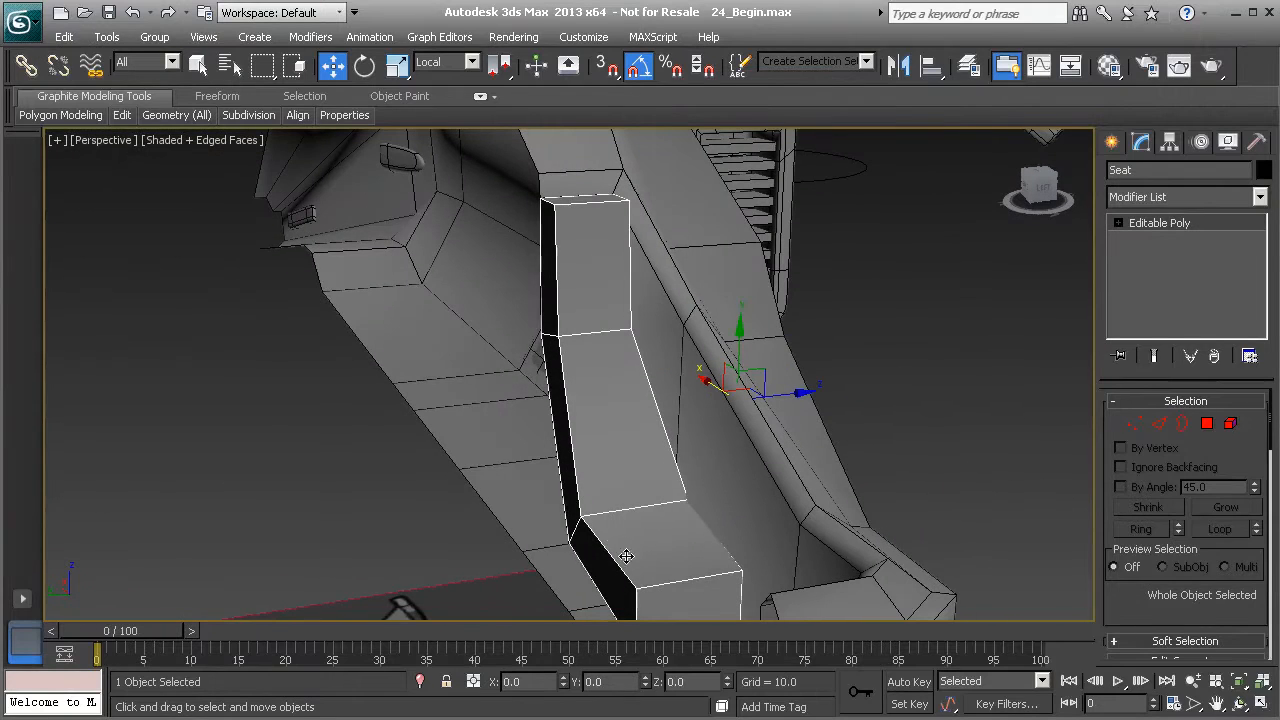
pyautogui.keyDown('alt'); pyautogui.moveTo(611, 496); pyautogui.dragTo(674, 489, button='middle'); pyautogui.keyUp('alt')
pyautogui.click(1207, 423)
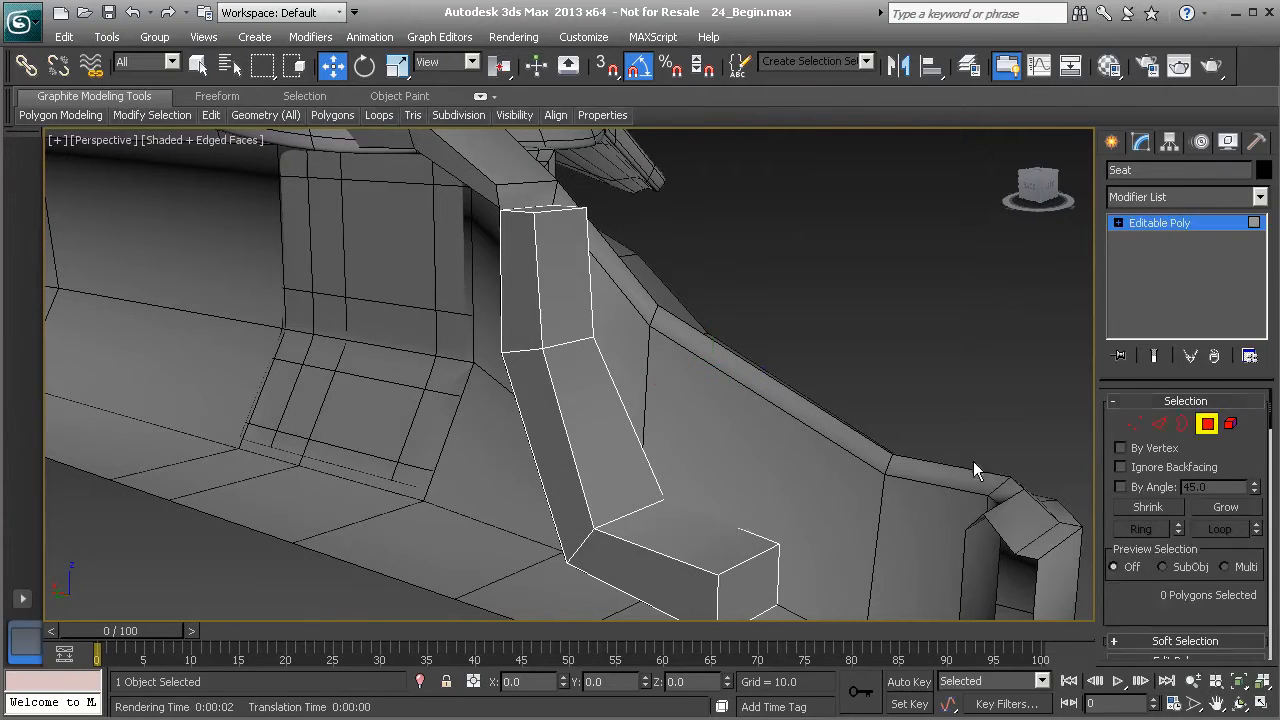
pyautogui.click(530, 318)
pyautogui.keyDown('ctrl'); pyautogui.click(547, 402); pyautogui.keyUp('ctrl')
pyautogui.keyDown('ctrl'); pyautogui.click(646, 572); pyautogui.keyUp('ctrl')
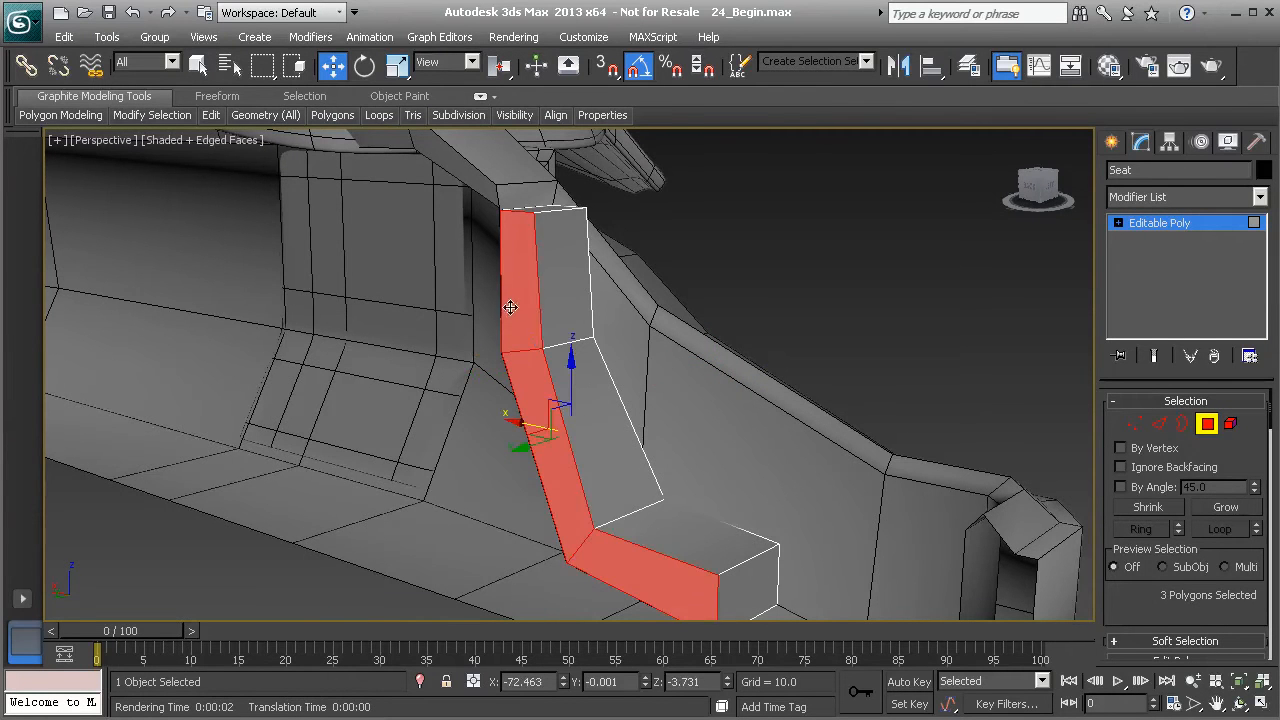
pyautogui.press('Delete')
# - Move the seat's vertices to narrow and taper the top of the backrest
pyautogui.keyDown('alt'); pyautogui.moveTo(648, 430); pyautogui.dragTo(569, 354, button='middle'); pyautogui.keyUp('alt')
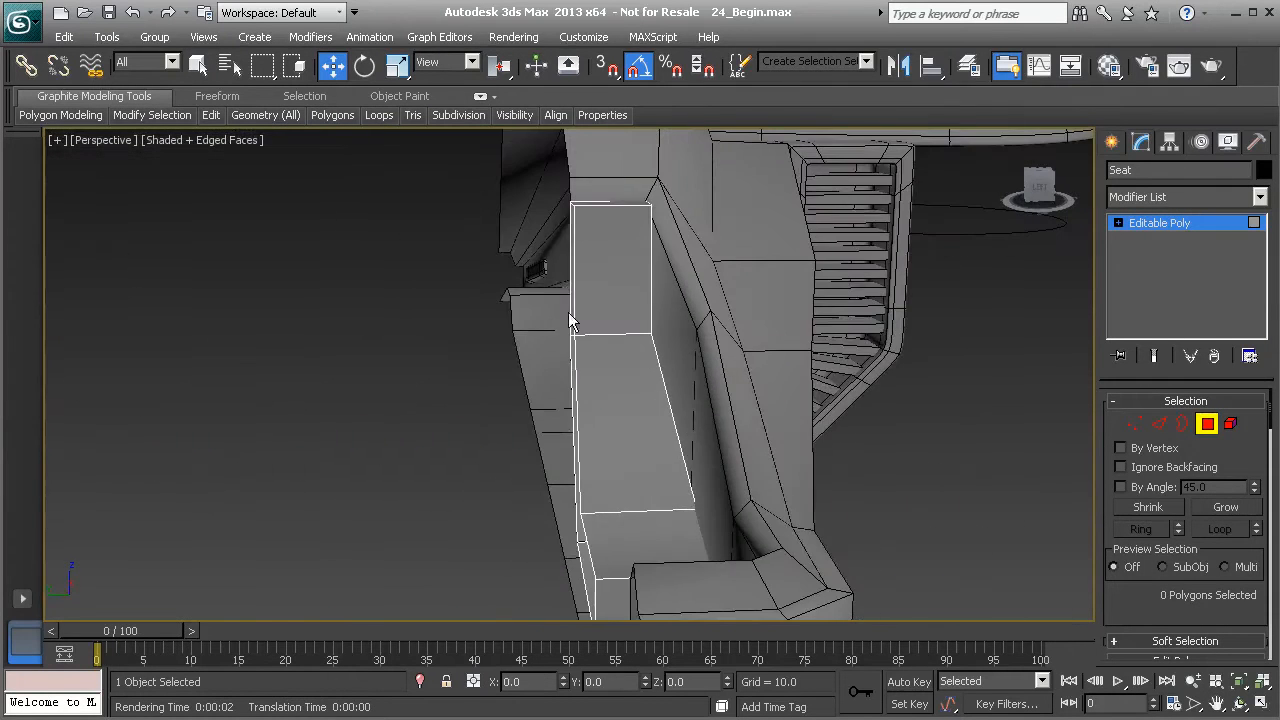
pyautogui.keyDown('alt'); pyautogui.moveTo(617, 315); pyautogui.dragTo(562, 376, button='middle'); pyautogui.keyUp('alt')
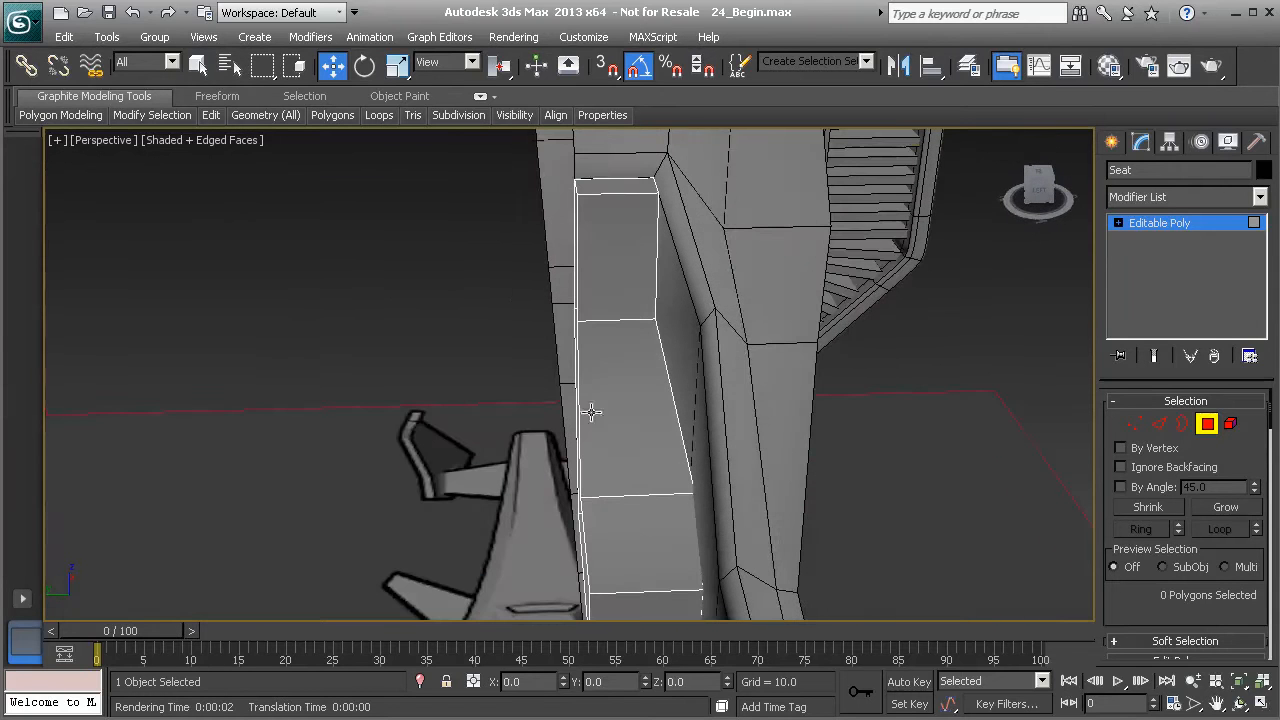
pyautogui.keyDown('alt'); pyautogui.moveTo(659, 471); pyautogui.dragTo(646, 400, button='middle'); pyautogui.keyUp('alt')
pyautogui.press('1')
pyautogui.moveTo(621, 378); pyautogui.dragTo(690, 440)
pyautogui.keyDown('alt'); pyautogui.moveTo(665, 460); pyautogui.dragTo(985, 380, button='middle'); pyautogui.keyUp('alt')
pyautogui.moveTo(680, 426); pyautogui.dragTo(718, 416)
pyautogui.keyDown('alt'); pyautogui.moveTo(718, 416); pyautogui.dragTo(615, 410, button='middle'); pyautogui.keyUp('alt')
pyautogui.moveTo(621, 297)
pyautogui.keyDown('alt'); pyautogui.mouseDown(button='middle')
pyautogui.moveTo(629, 346)
pyautogui.moveTo(622, 321)
pyautogui.mouseUp(button='middle'); pyautogui.keyUp('alt')
pyautogui.moveTo(641, 334); pyautogui.dragTo(668, 358)
pyautogui.keyDown('alt'); pyautogui.moveTo(668, 358); pyautogui.dragTo(602, 345, button='middle'); pyautogui.keyUp('alt')
pyautogui.moveTo(600, 343); pyautogui.dragTo(606, 343)
pyautogui.moveTo(636, 198); pyautogui.dragTo(677, 252)
pyautogui.moveTo(598, 226); pyautogui.dragTo(584, 221)
pyautogui.keyDown('alt'); pyautogui.moveTo(643, 306); pyautogui.dragTo(687, 383, button='middle'); pyautogui.keyUp('alt')
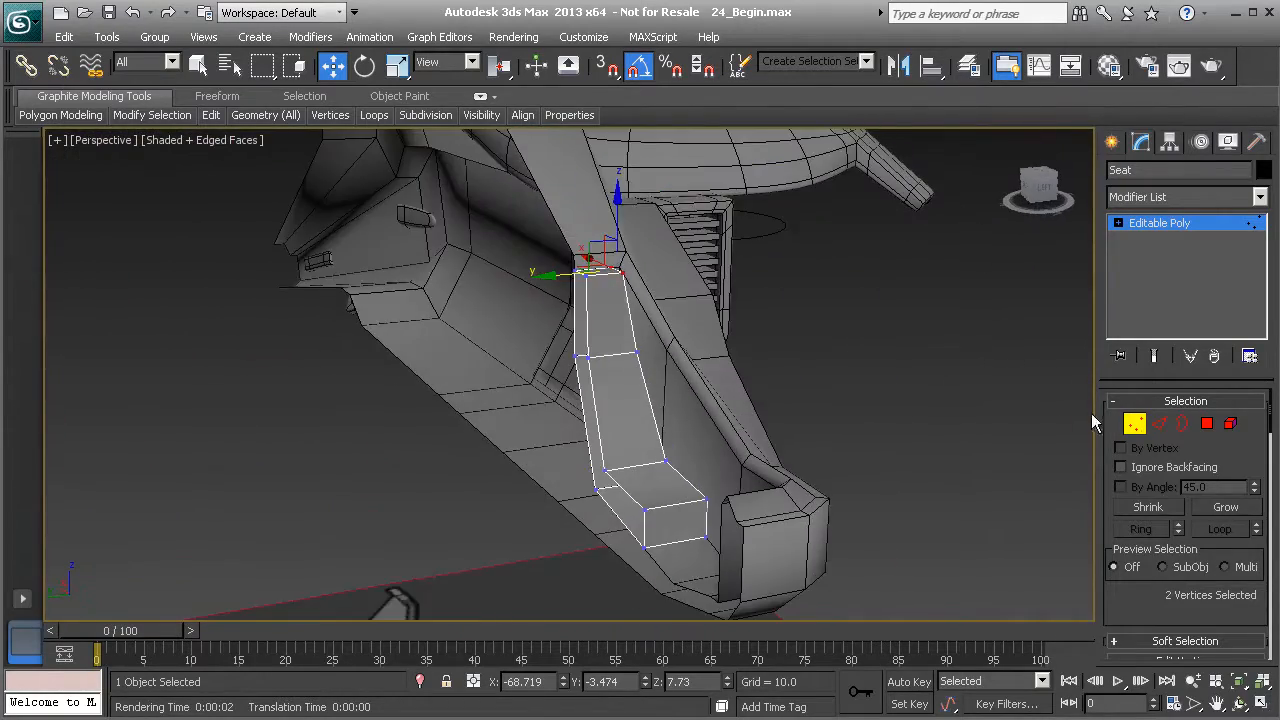
# - Add a TurboSmooth modifier to the seat with 2 iterations and Isoline Display enabled
pyautogui.click(1135, 425)
pyautogui.click(1259, 197)
pyautogui.scroll(-15, 1185, 450)
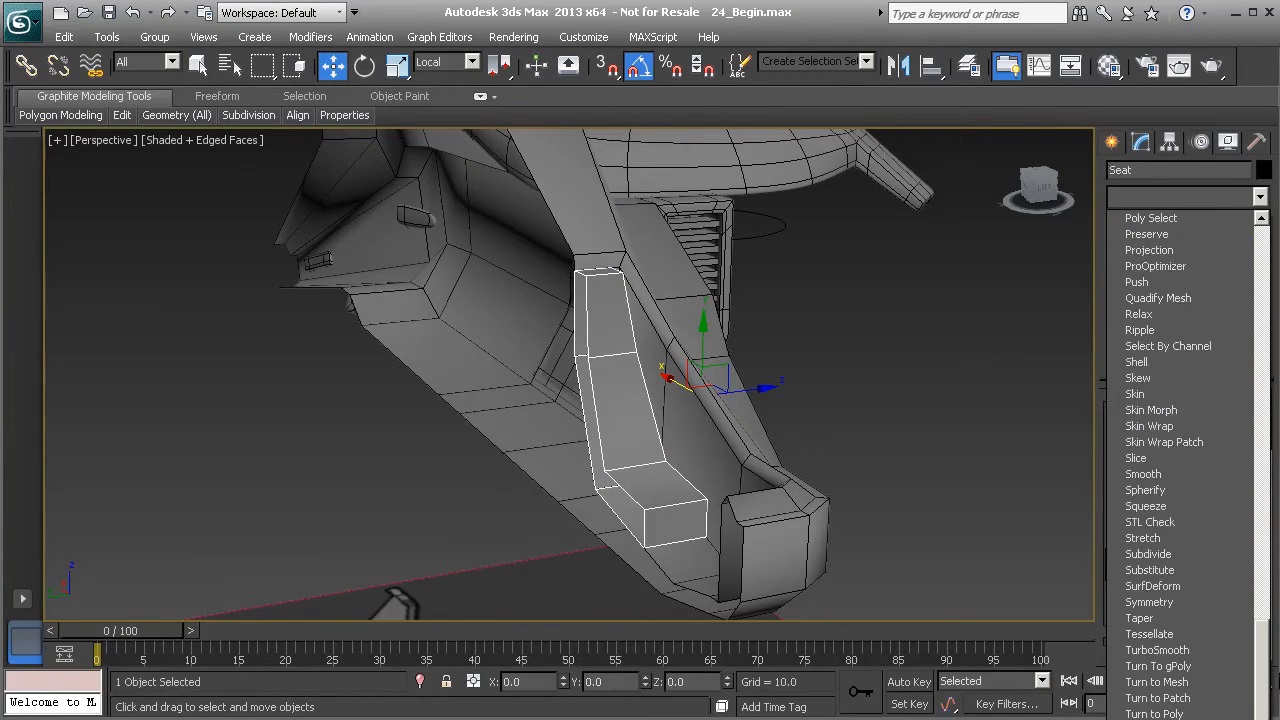
pyautogui.click(1160, 651)
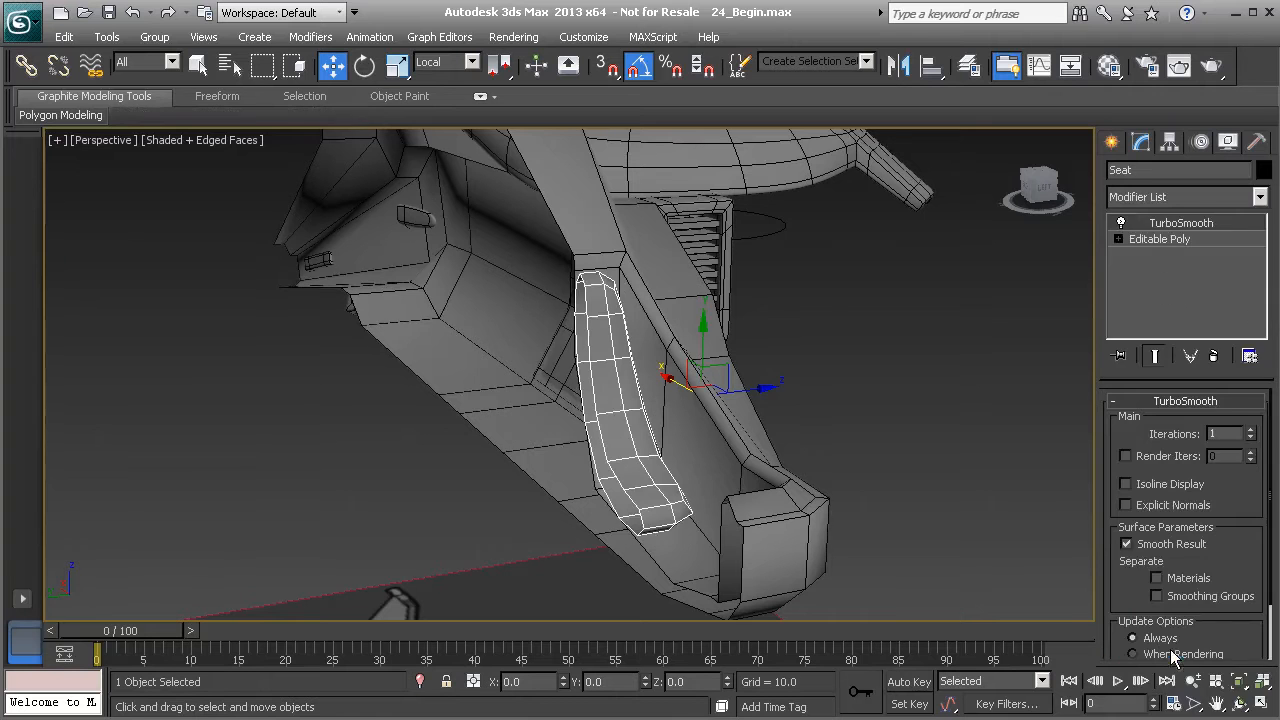
pyautogui.click(1250, 430)
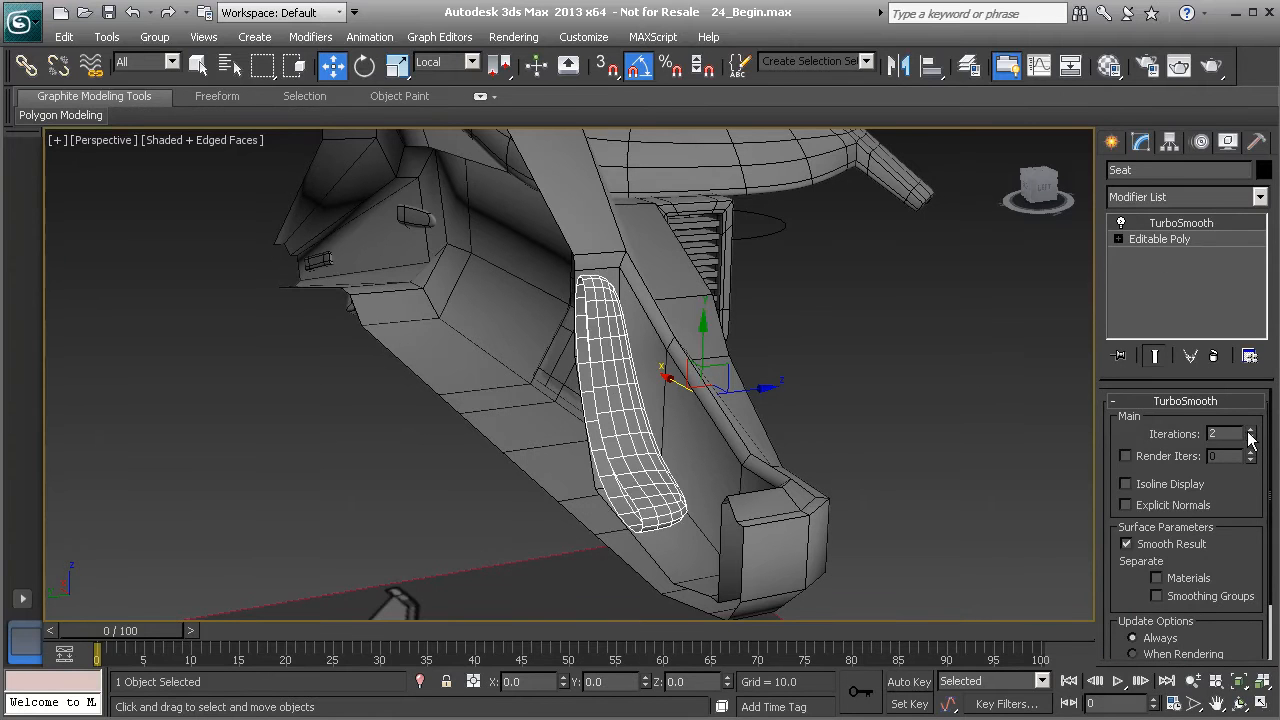
pyautogui.click(1127, 484)
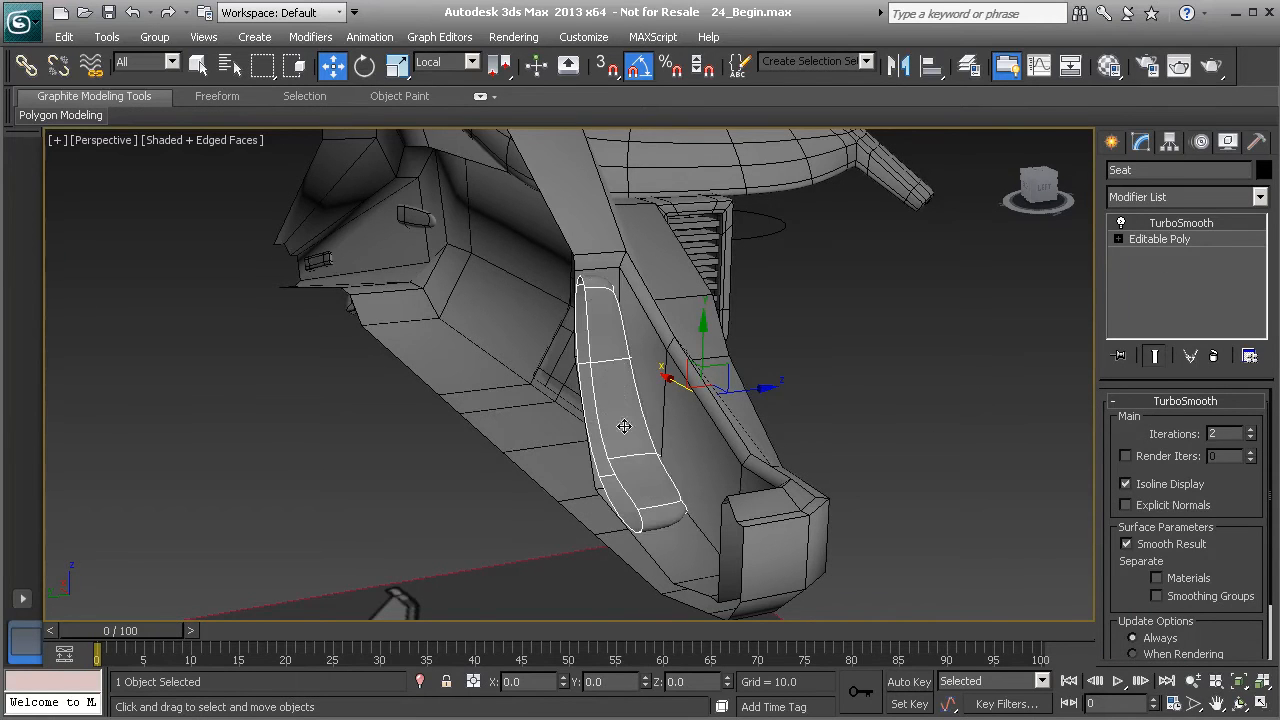
# - Return to the Editable Poly level with the TurboSmooth end result shown
pyautogui.scroll(6, 623, 423)
pyautogui.keyDown('alt'); pyautogui.moveTo(574, 415); pyautogui.dragTo(763, 447, button='middle'); pyautogui.keyUp('alt')
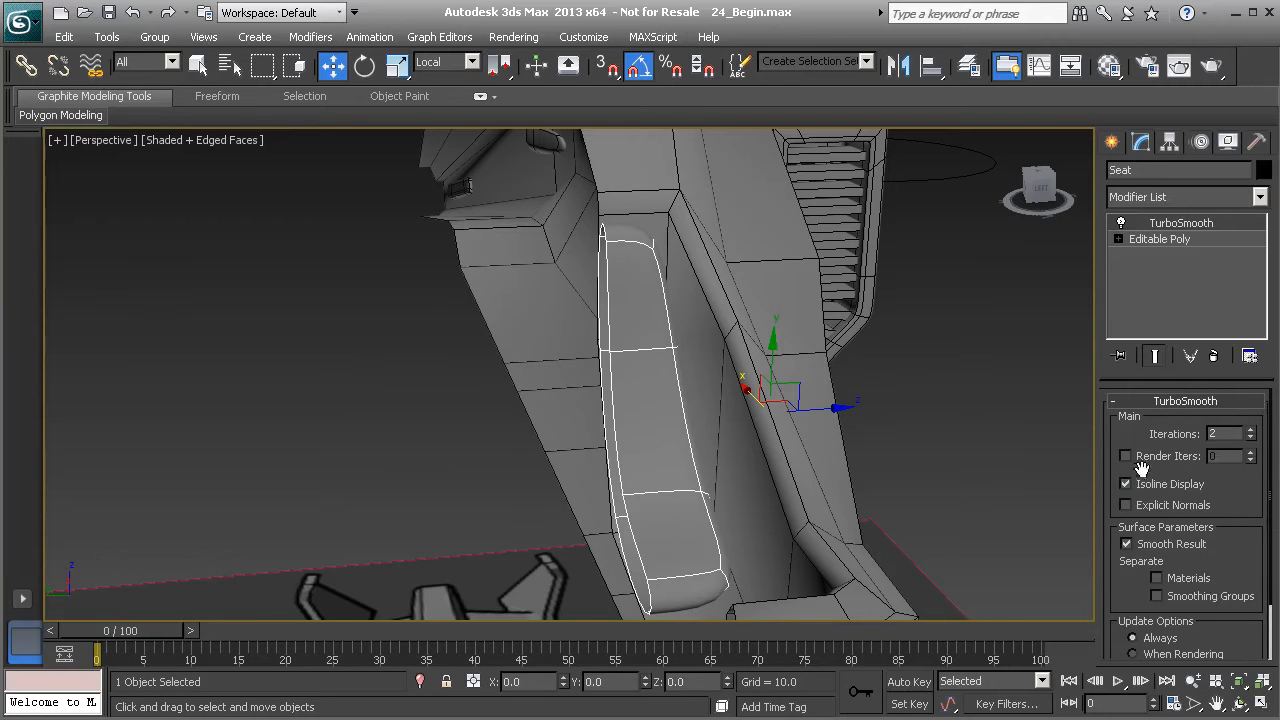
pyautogui.click(1169, 238)
pyautogui.click(1154, 355)
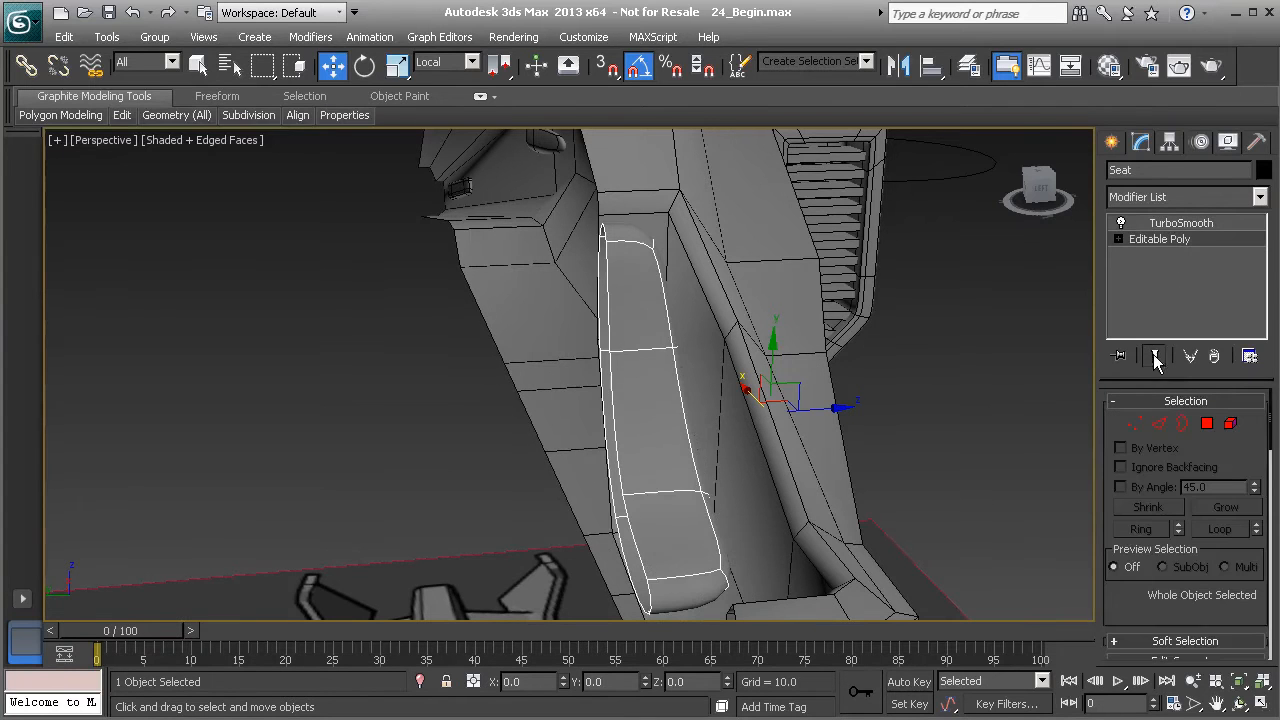
# - Insert support edge loops near the top of the backrest with Swift Loop
pyautogui.click(1159, 423)
pyautogui.moveTo(213, 117)
pyautogui.click(369, 162)
pyautogui.keyDown('alt'); pyautogui.moveTo(655, 322); pyautogui.dragTo(656, 294, button='middle'); pyautogui.keyUp('alt')
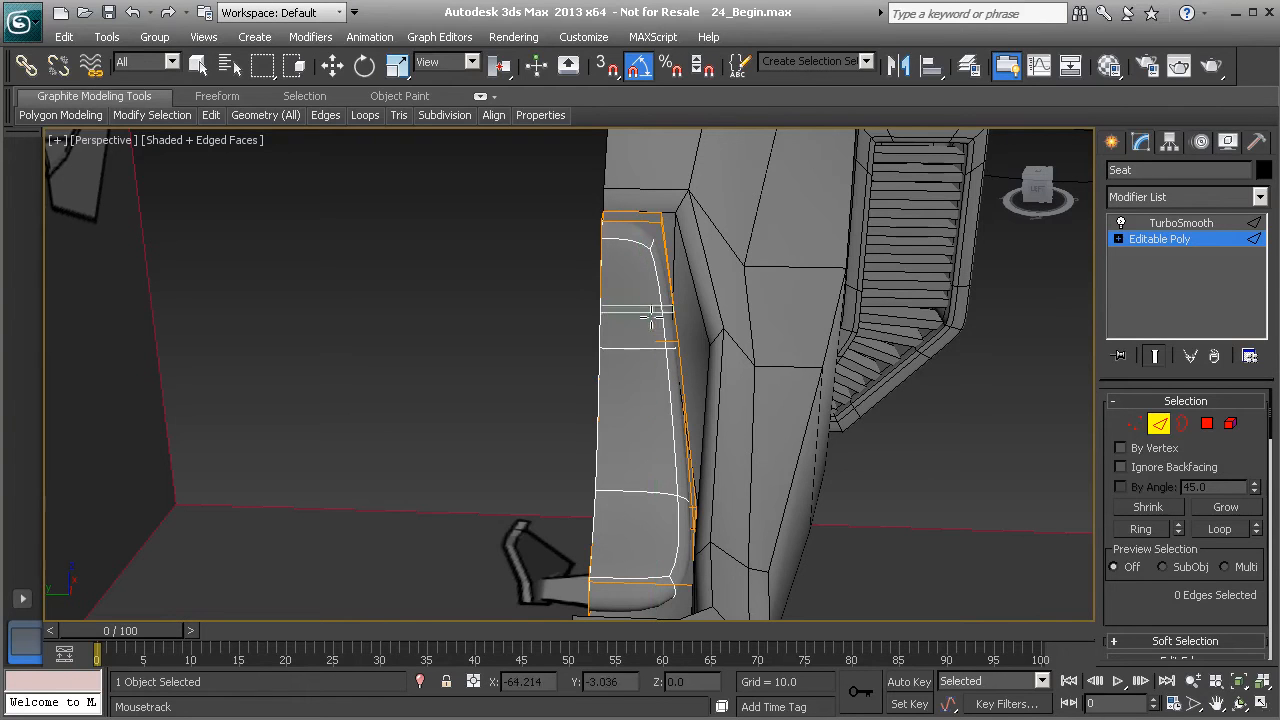
pyautogui.click(638, 222)
pyautogui.moveTo(636, 304)
pyautogui.keyDown('alt'); pyautogui.mouseDown(button='middle')
pyautogui.moveTo(618, 292)
pyautogui.moveTo(640, 292)
pyautogui.mouseUp(button='middle'); pyautogui.keyUp('alt')
pyautogui.scroll(3, 620, 292)
pyautogui.keyDown('alt'); pyautogui.moveTo(707, 240); pyautogui.dragTo(635, 255, button='middle'); pyautogui.keyUp('alt')
pyautogui.keyDown('alt'); pyautogui.moveTo(672, 338); pyautogui.dragTo(612, 296, button='middle'); pyautogui.keyUp('alt')
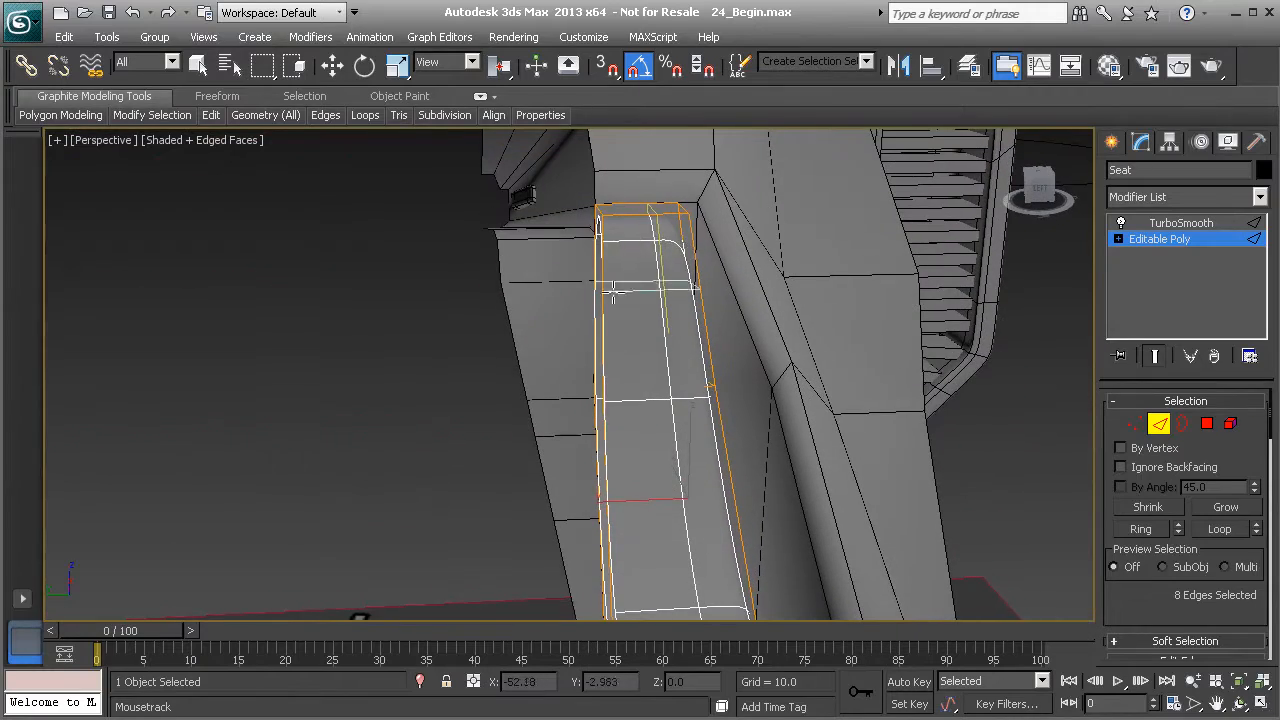
pyautogui.click(607, 232)
# - Insert a support edge loop at the bend between backrest and seat, then leave edge mode
pyautogui.keyDown('alt'); pyautogui.moveTo(607, 240); pyautogui.dragTo(547, 368, button='middle'); pyautogui.keyUp('alt')
pyautogui.scroll(5, 520, 370)
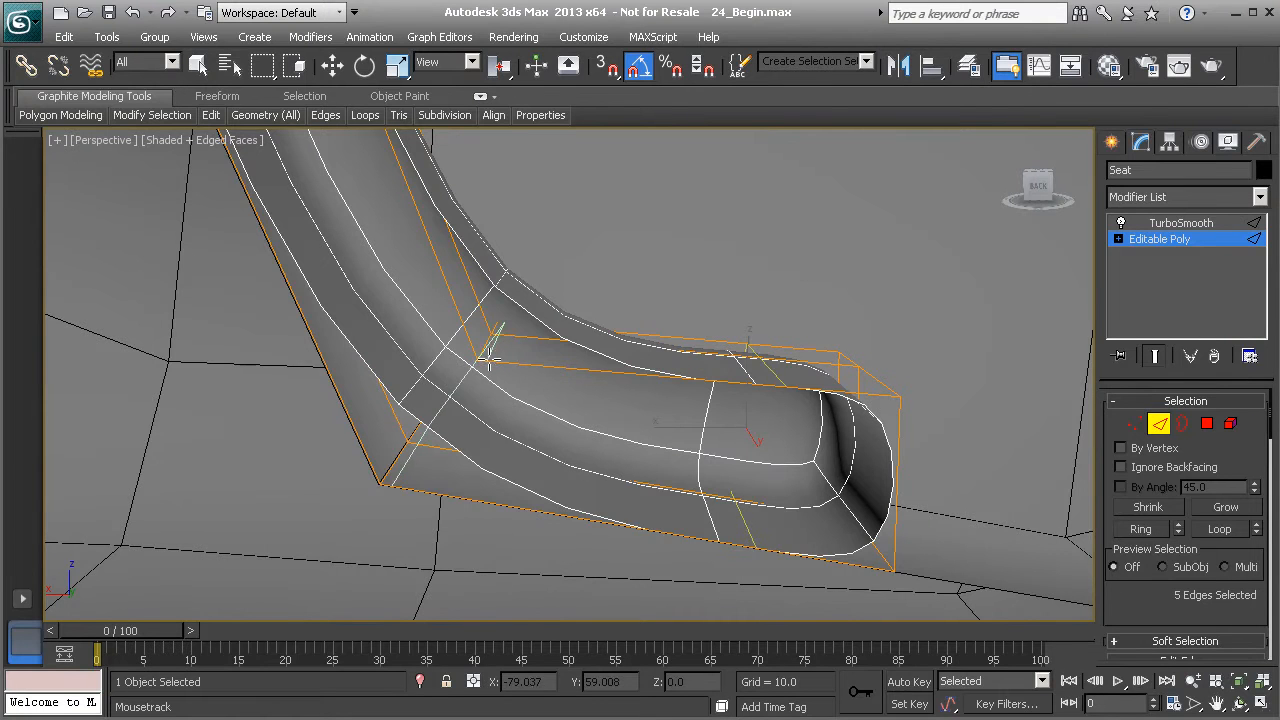
pyautogui.click(488, 359)
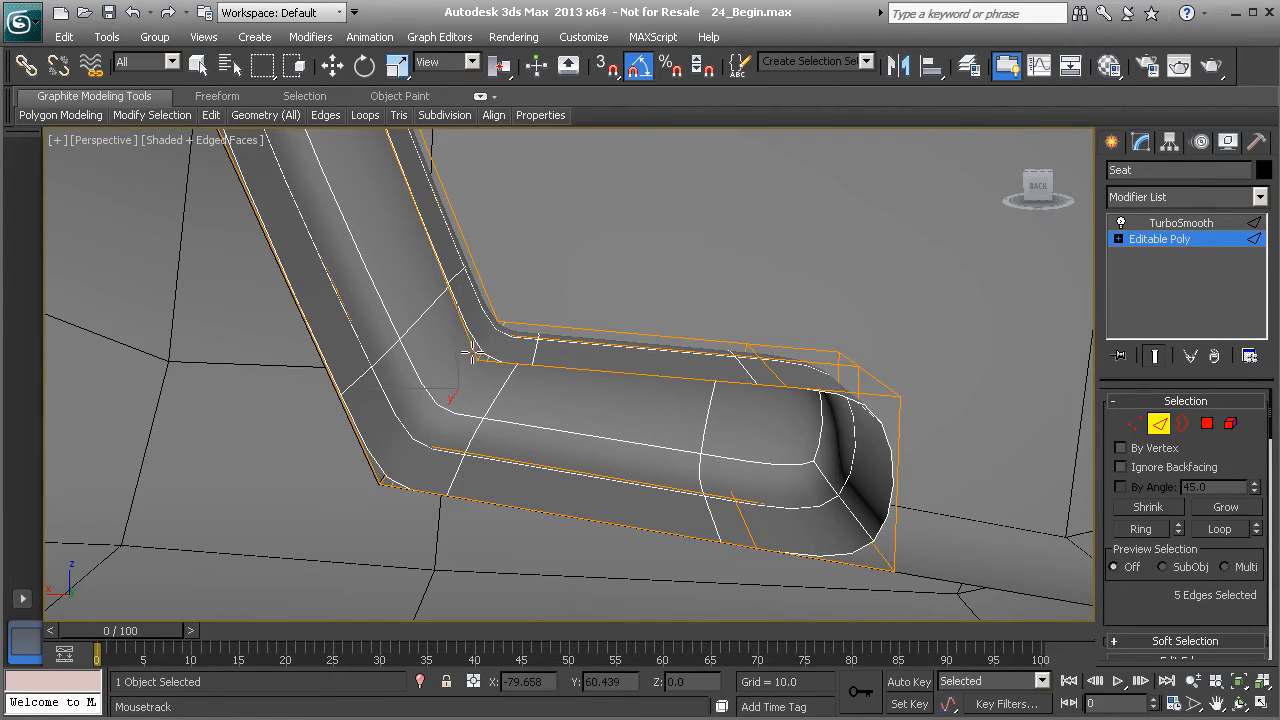
pyautogui.keyDown('alt'); pyautogui.moveTo(478, 348); pyautogui.dragTo(516, 428, button='middle'); pyautogui.keyUp('alt')
pyautogui.moveTo(465, 373); pyautogui.dragTo(496, 416, button='middle')
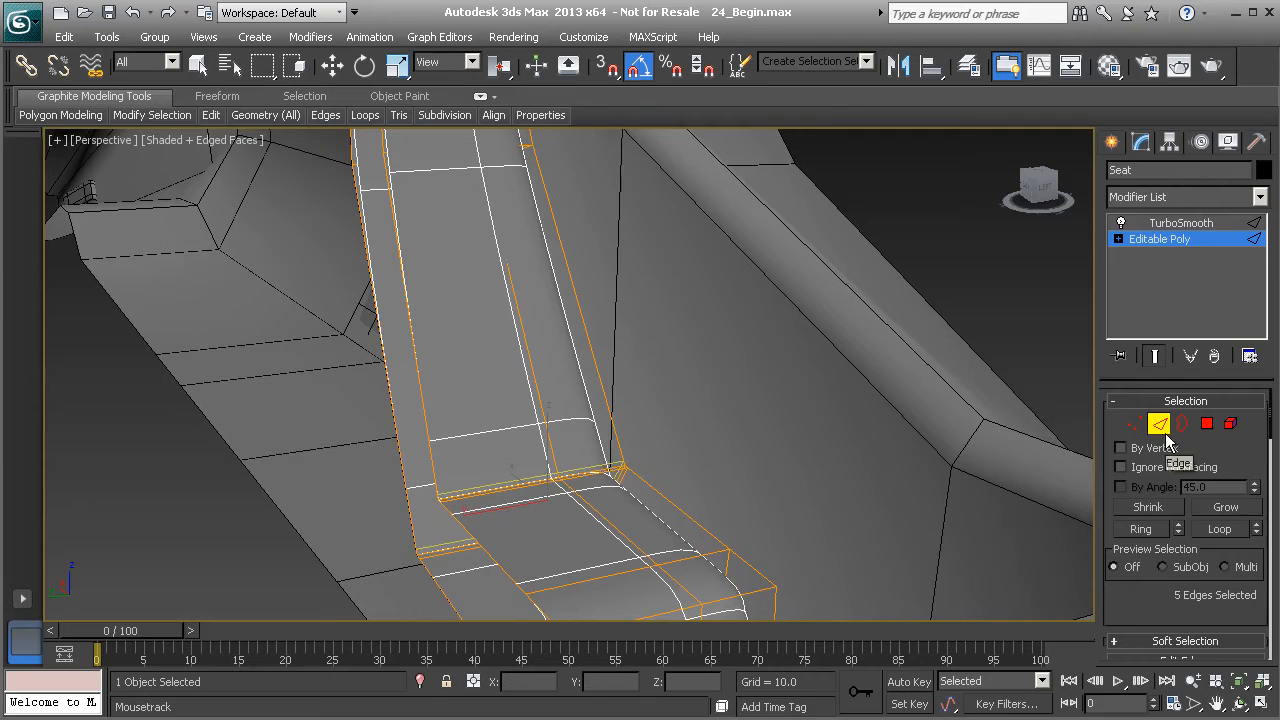
pyautogui.click(1159, 422)
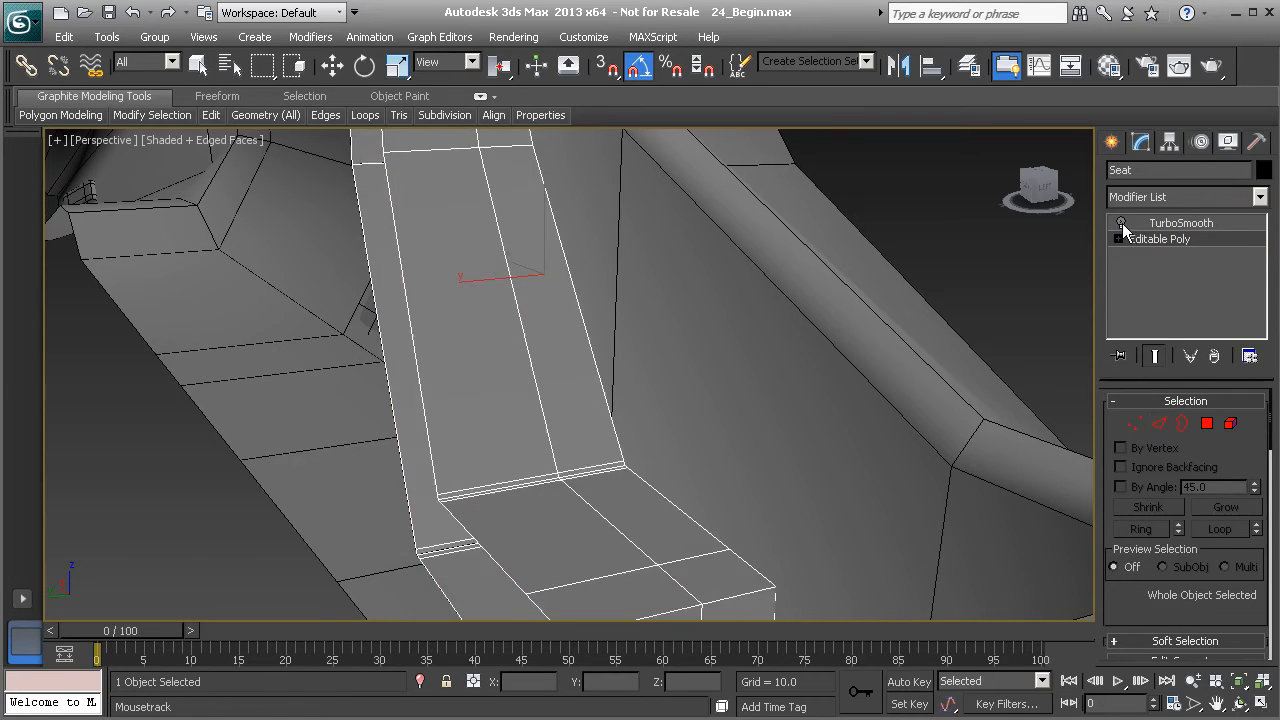
# - Turn the TurboSmooth modifier back on to check the smoothed seat
pyautogui.keyDown('alt'); pyautogui.moveTo(571, 363); pyautogui.dragTo(521, 452, button='middle'); pyautogui.keyUp('alt')
pyautogui.scroll(-4, 643, 489)
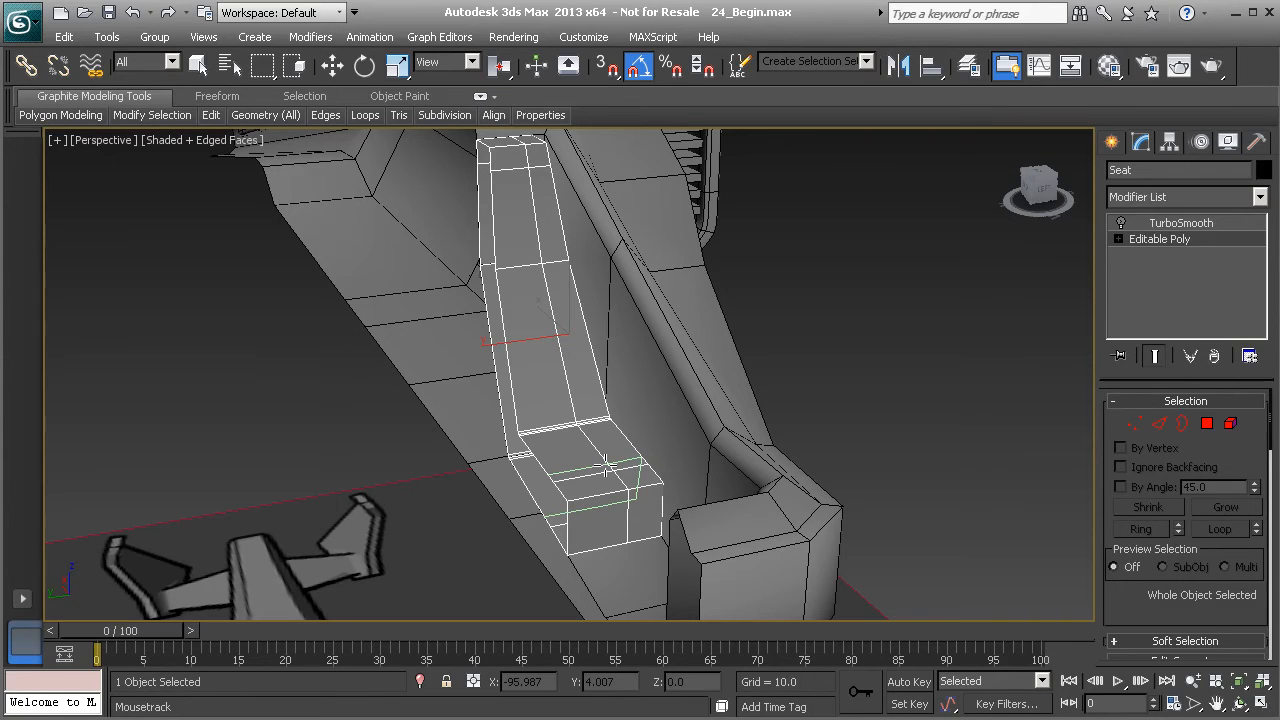
pyautogui.keyDown('alt'); pyautogui.moveTo(606, 465); pyautogui.dragTo(641, 400, button='middle'); pyautogui.keyUp('alt')
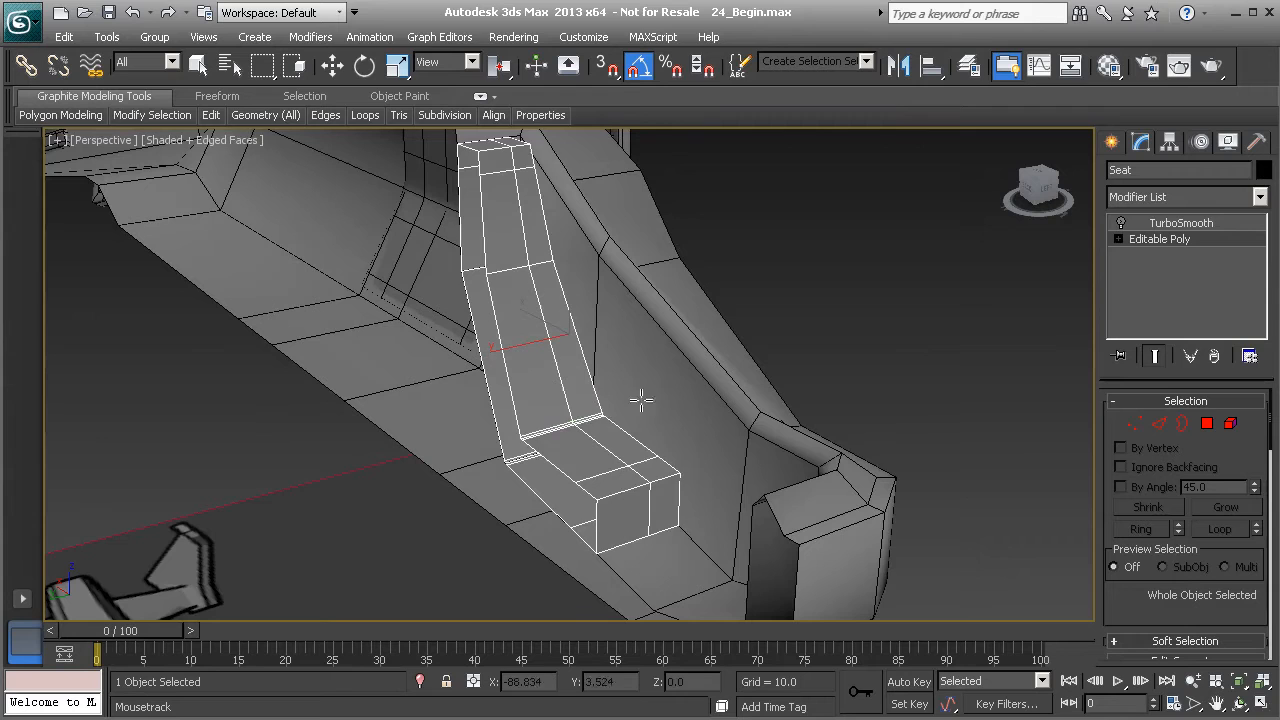
pyautogui.click(1122, 222)
# - Switch the seat to edge sub-object mode and turn off the TurboSmooth modifier's display
pyautogui.keyDown('alt'); pyautogui.moveTo(479, 303); pyautogui.dragTo(515, 380, button='middle'); pyautogui.keyUp('alt')
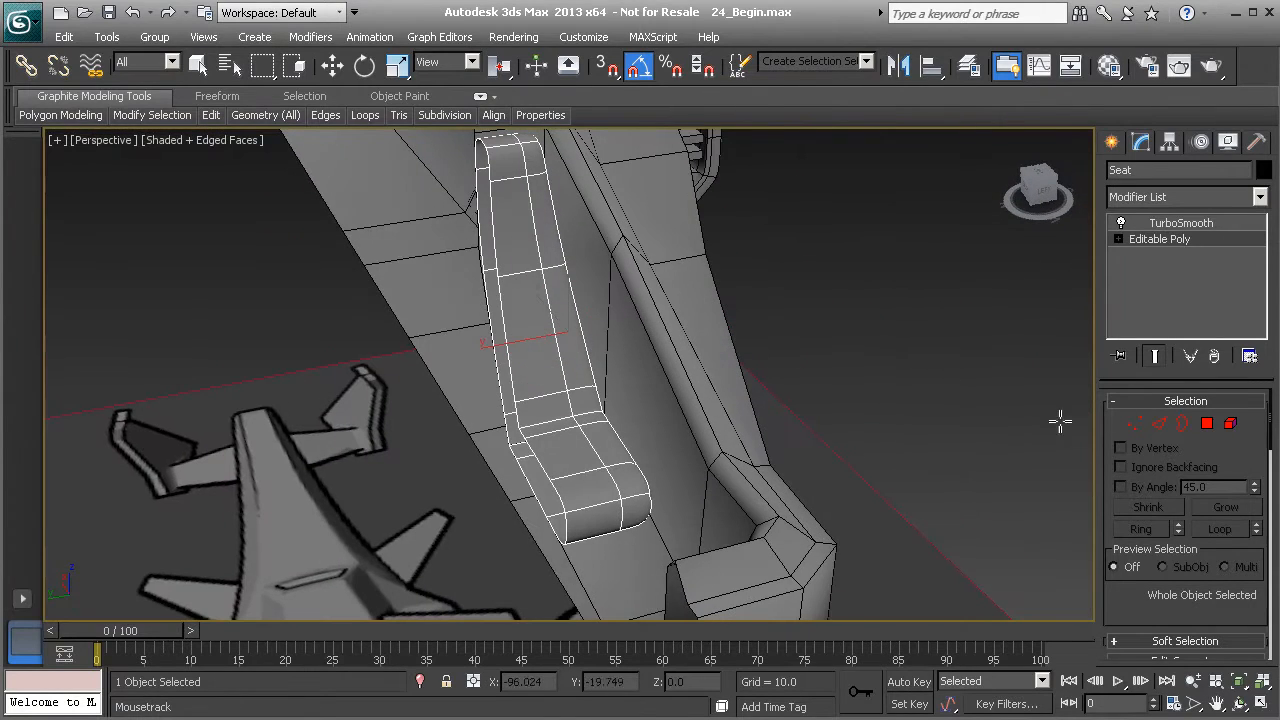
pyautogui.click(1207, 424)
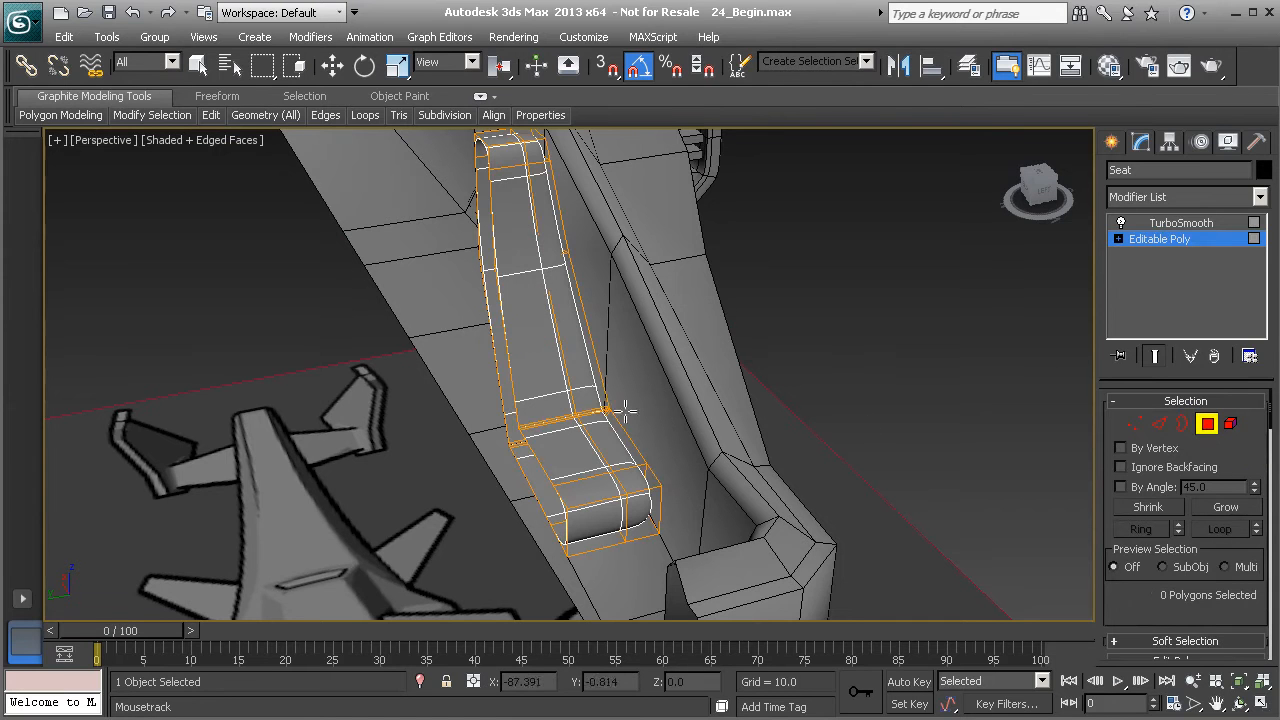
pyautogui.scroll(5, 564, 295)
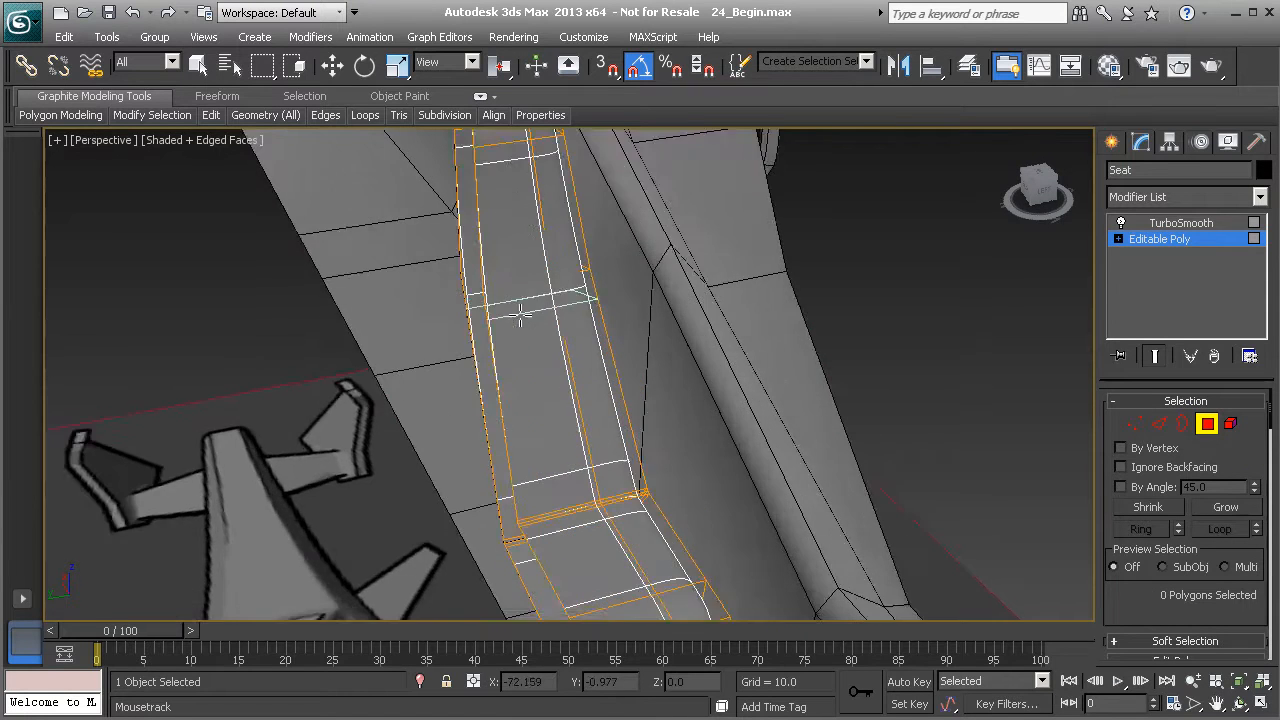
pyautogui.keyDown('alt'); pyautogui.moveTo(564, 295); pyautogui.dragTo(526, 296, button='middle'); pyautogui.keyUp('alt')
pyautogui.click(1158, 424)
pyautogui.keyDown('alt'); pyautogui.moveTo(629, 406); pyautogui.dragTo(506, 423, button='middle'); pyautogui.keyUp('alt')
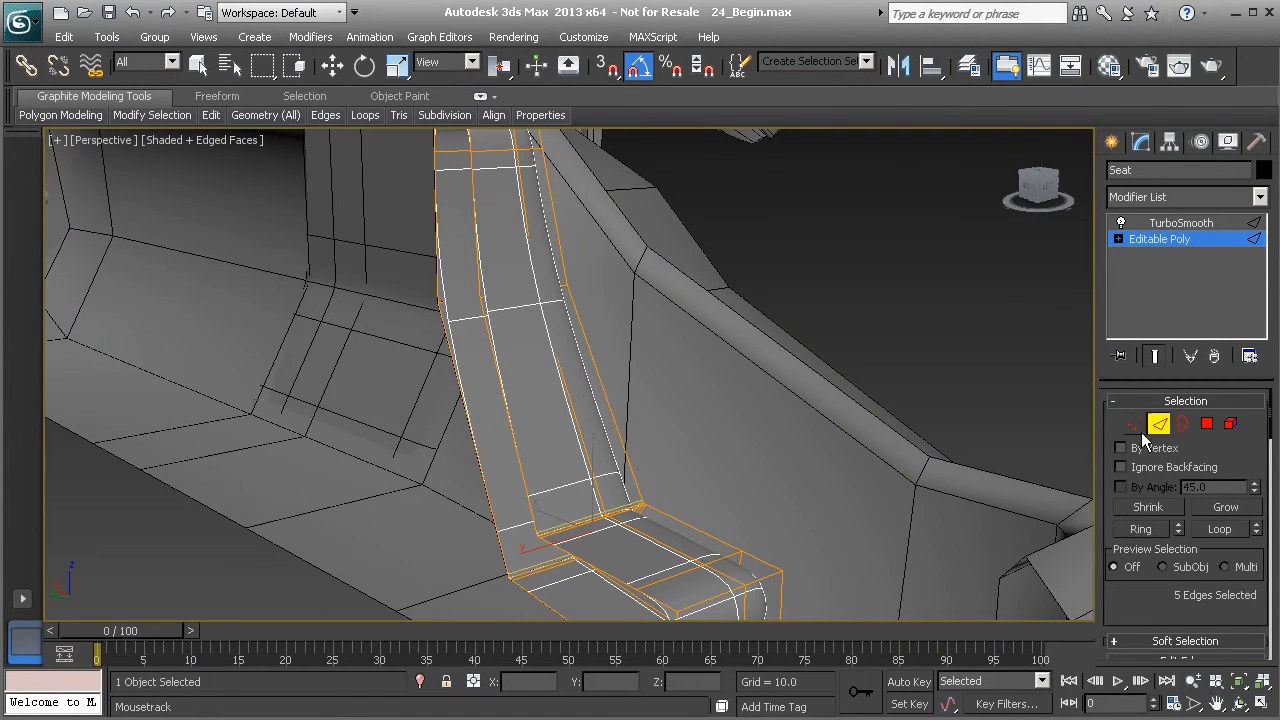
pyautogui.click(1122, 223)
# - Select a ring of vertical backrest edges and connect them with 2 segments to add two loops across the backrest
pyautogui.keyDown('alt'); pyautogui.moveTo(811, 329); pyautogui.dragTo(1023, 480, button='middle'); pyautogui.keyUp('alt')
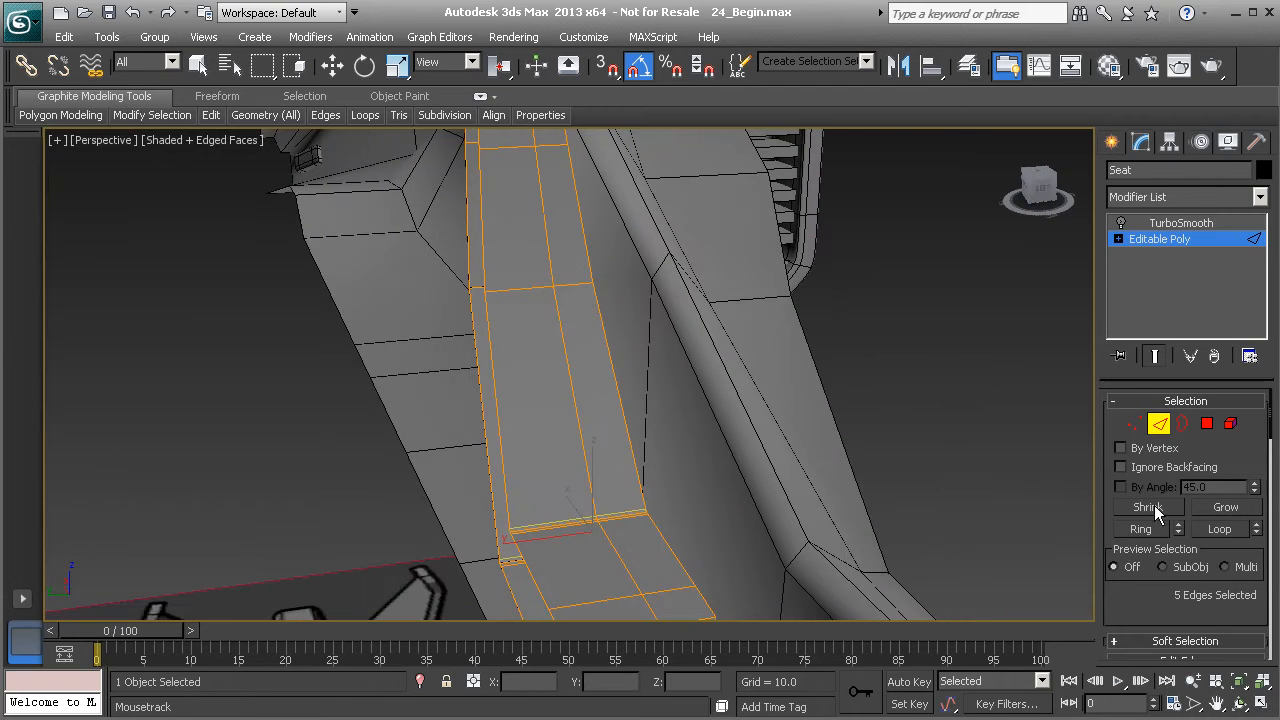
pyautogui.press('w')
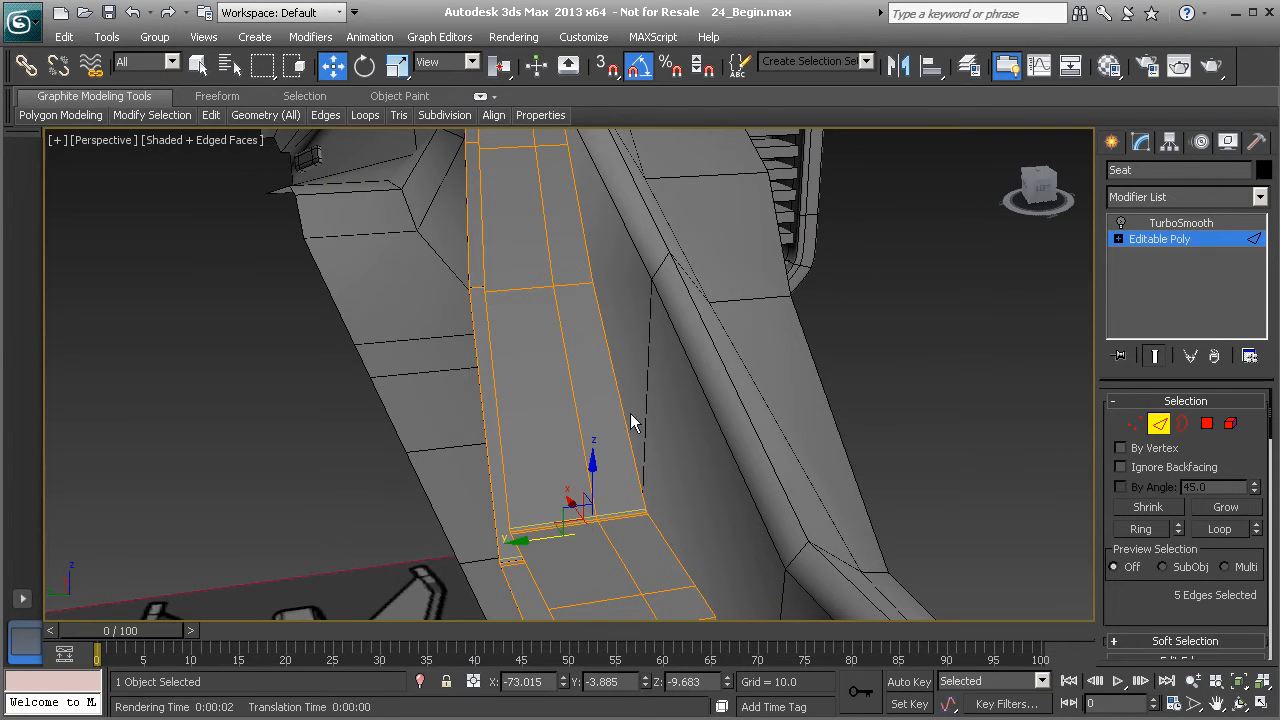
pyautogui.moveTo(210, 120)
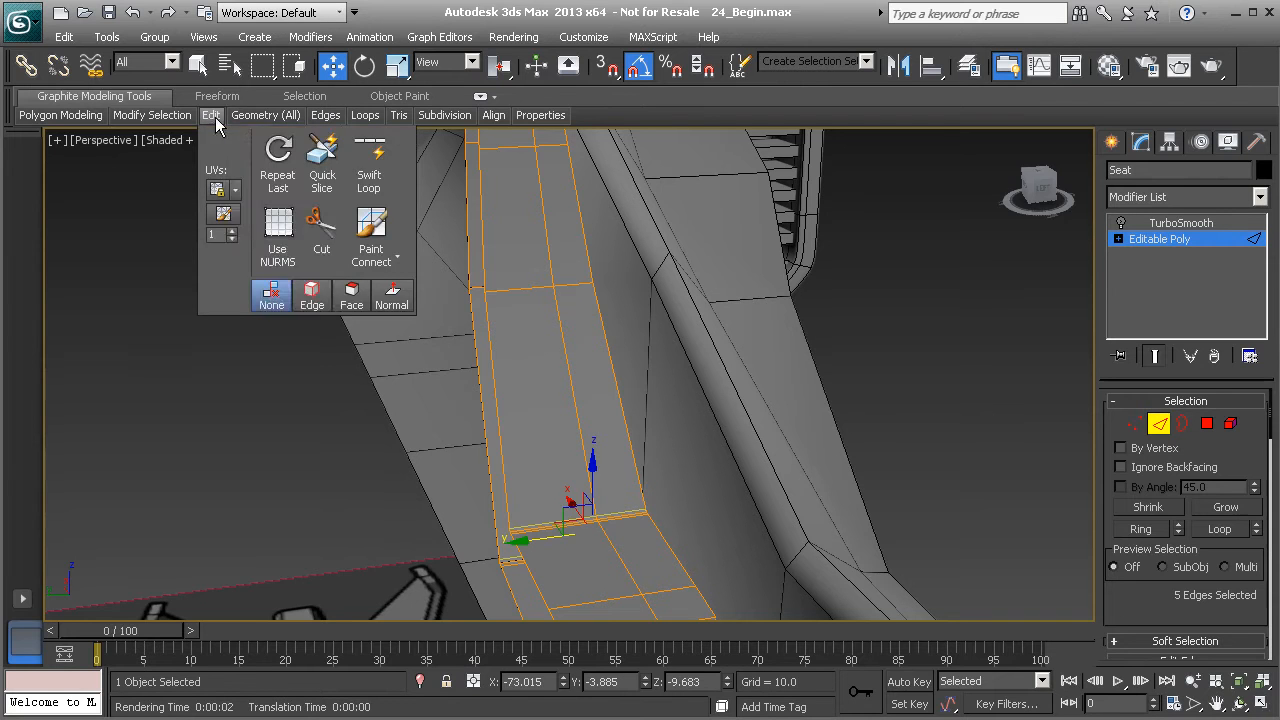
pyautogui.click(544, 410)
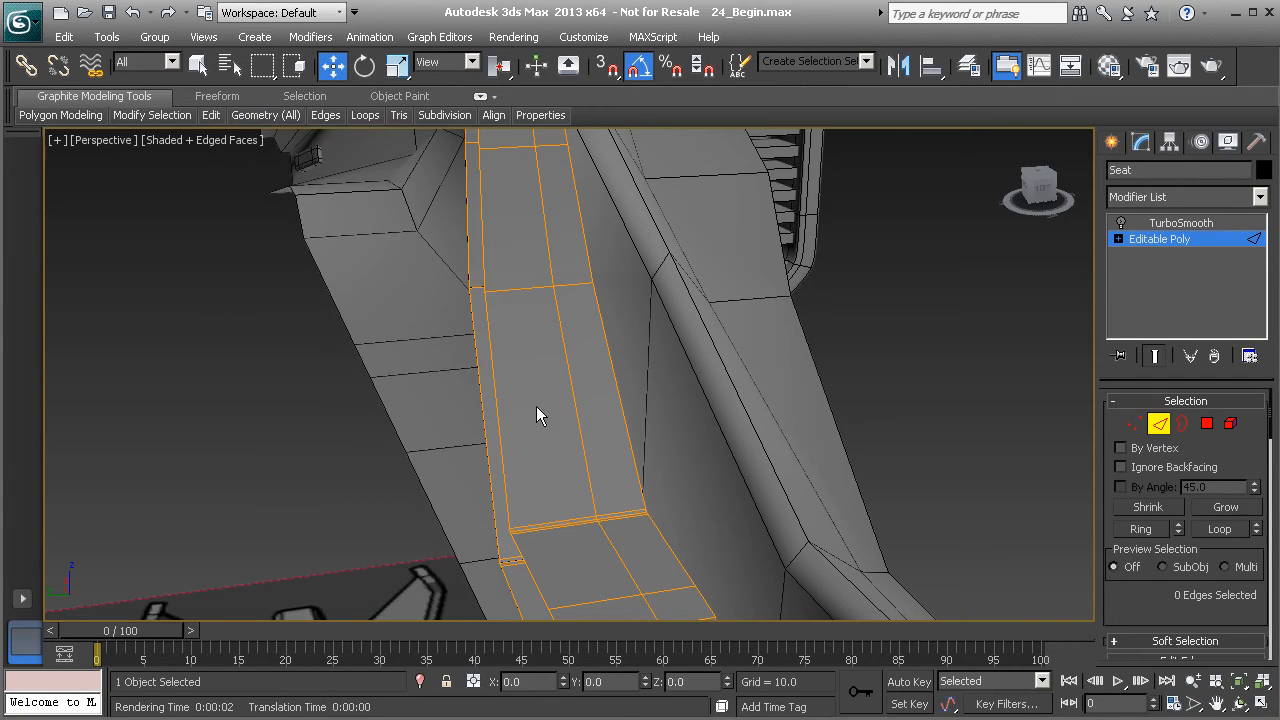
pyautogui.click(499, 411)
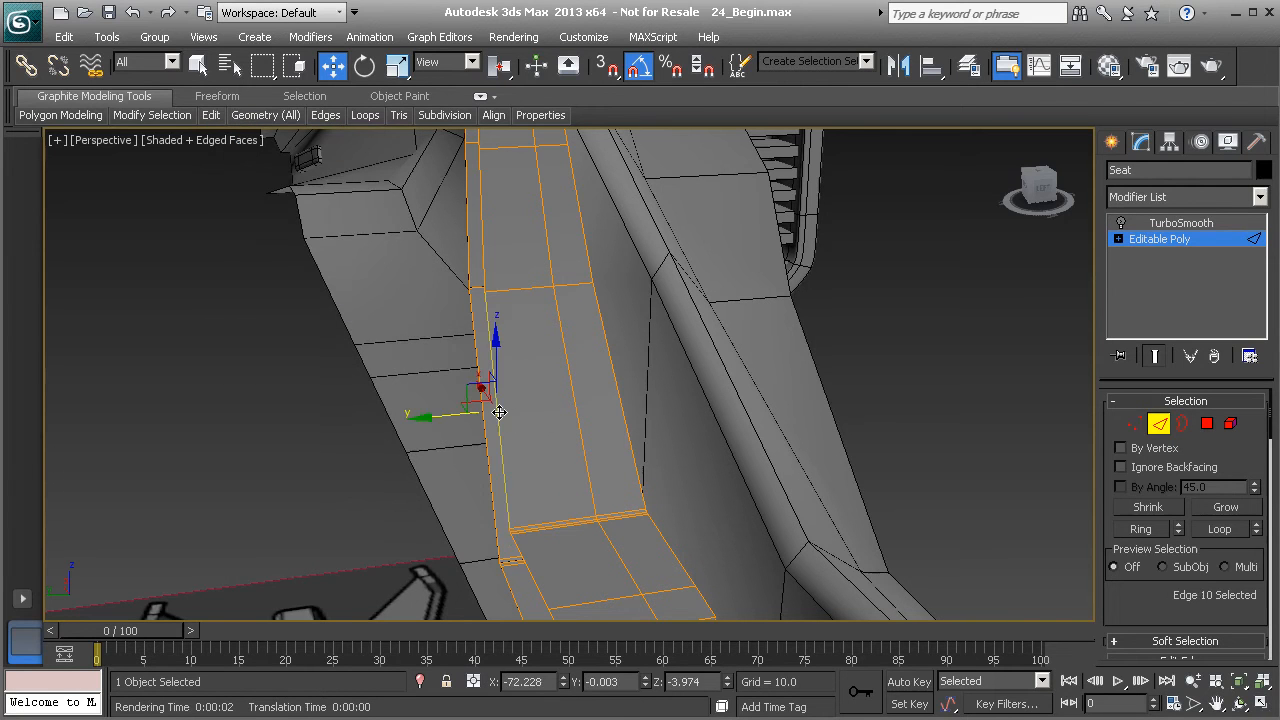
pyautogui.keyDown('shift'); pyautogui.click(573, 397); pyautogui.keyUp('shift')
pyautogui.keyDown('alt'); pyautogui.moveTo(597, 397); pyautogui.dragTo(580, 428, button='middle'); pyautogui.keyUp('alt')
pyautogui.scroll(-5, 1214, 491)
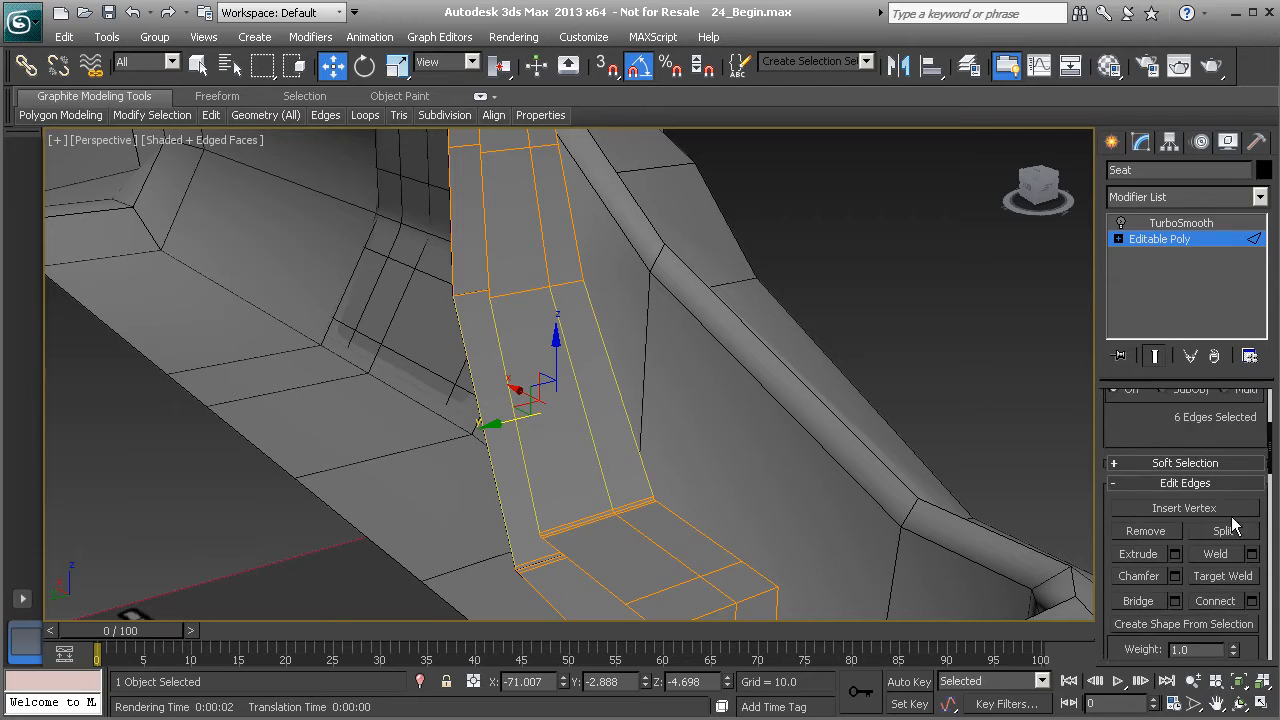
pyautogui.click(1251, 541)
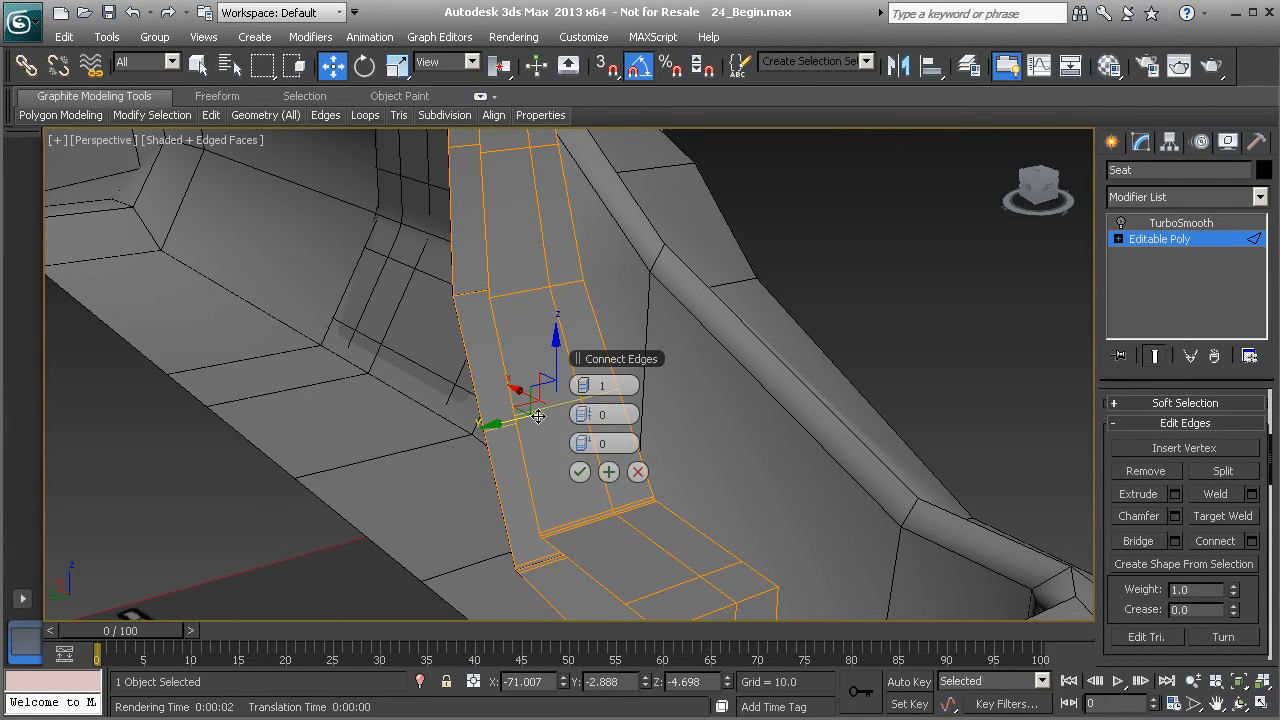
pyautogui.keyDown('alt'); pyautogui.moveTo(538, 380); pyautogui.dragTo(548, 380, button='middle'); pyautogui.keyUp('alt')
pyautogui.click(591, 386)
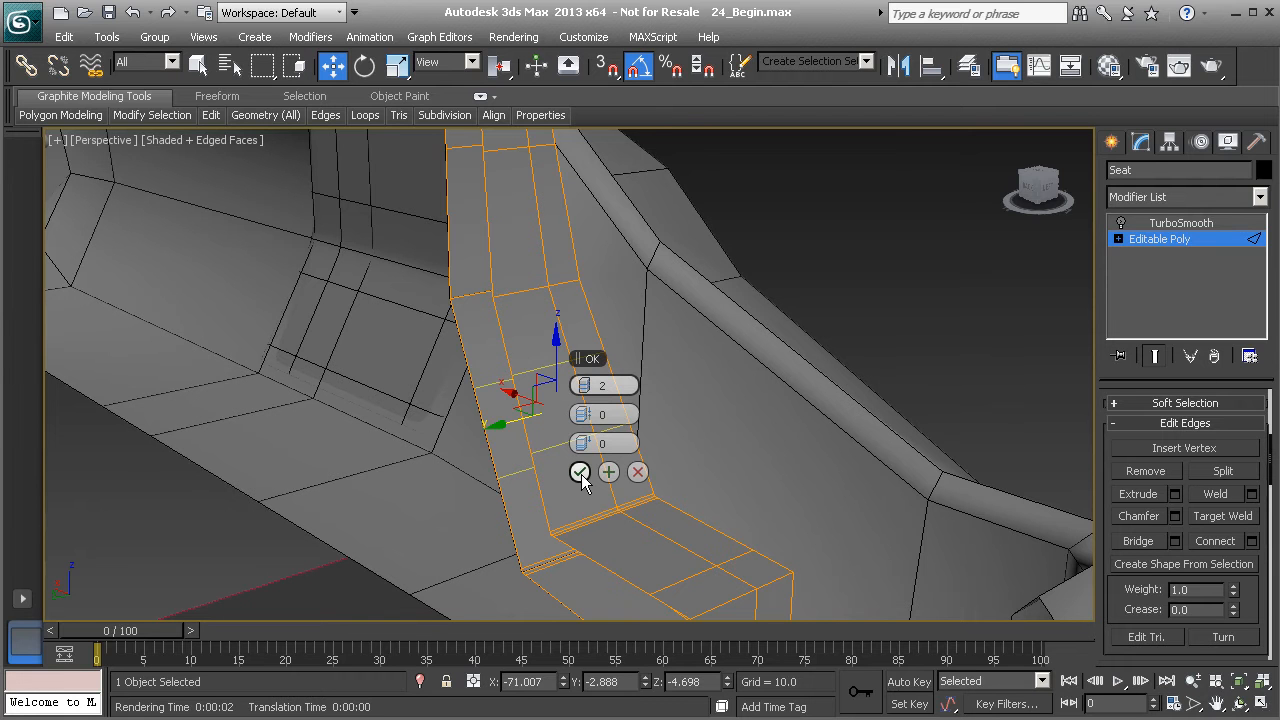
pyautogui.click(581, 474)
pyautogui.moveTo(586, 451)
pyautogui.keyDown('alt'); pyautogui.mouseDown(button='middle')
pyautogui.moveTo(563, 434)
pyautogui.moveTo(590, 436)
pyautogui.mouseUp(button='middle'); pyautogui.keyUp('alt')
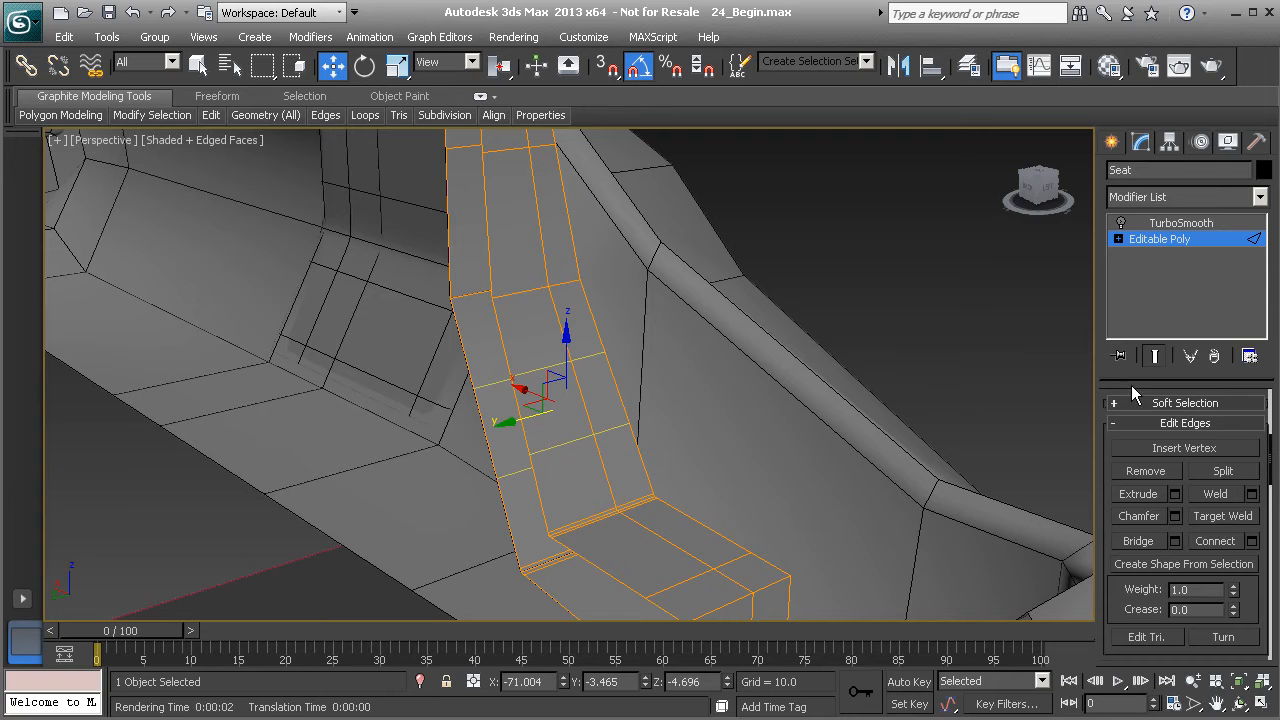
# - Select the two polygons between the new edge loops in the middle of the backrest
pyautogui.moveTo(1132, 389); pyautogui.dragTo(1133, 626)
pyautogui.press('z')
pyautogui.click(1207, 423)
pyautogui.click(551, 421)
pyautogui.keyDown('ctrl'); pyautogui.click(606, 403); pyautogui.keyUp('ctrl')
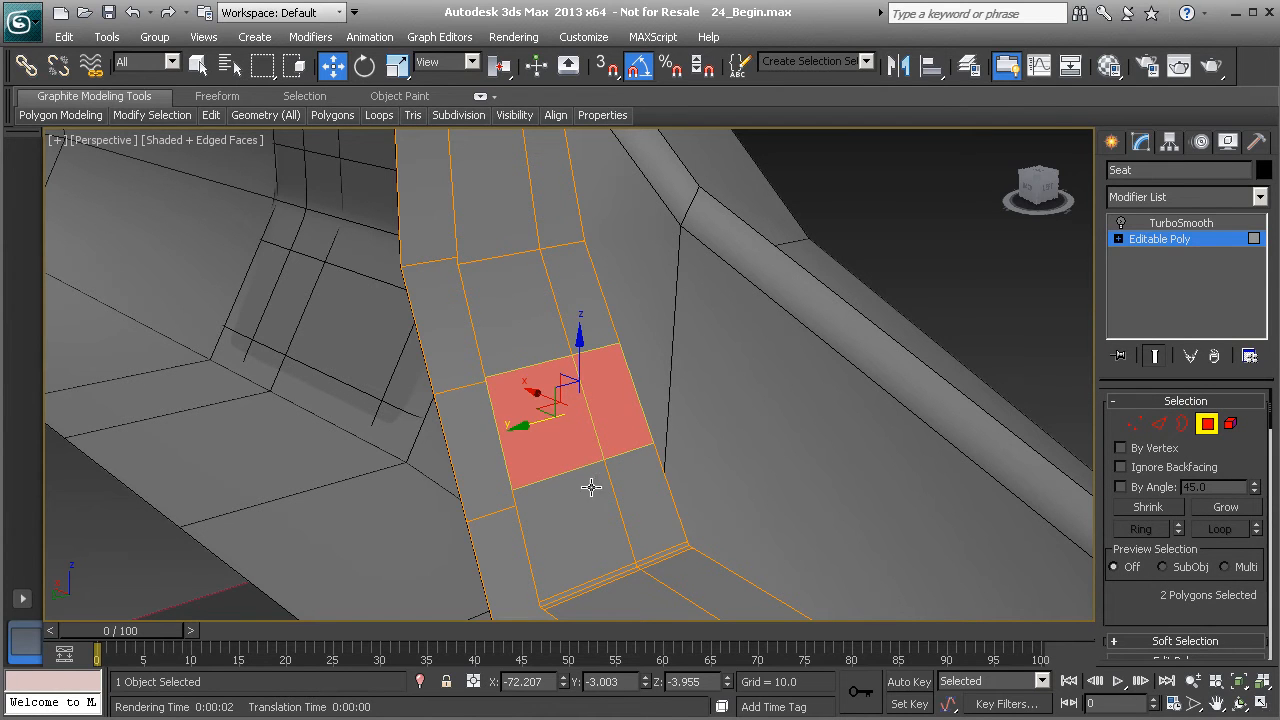
pyautogui.moveTo(577, 516); pyautogui.dragTo(546, 498, button='middle')
pyautogui.moveTo(1191, 650); pyautogui.dragTo(1140, 450)
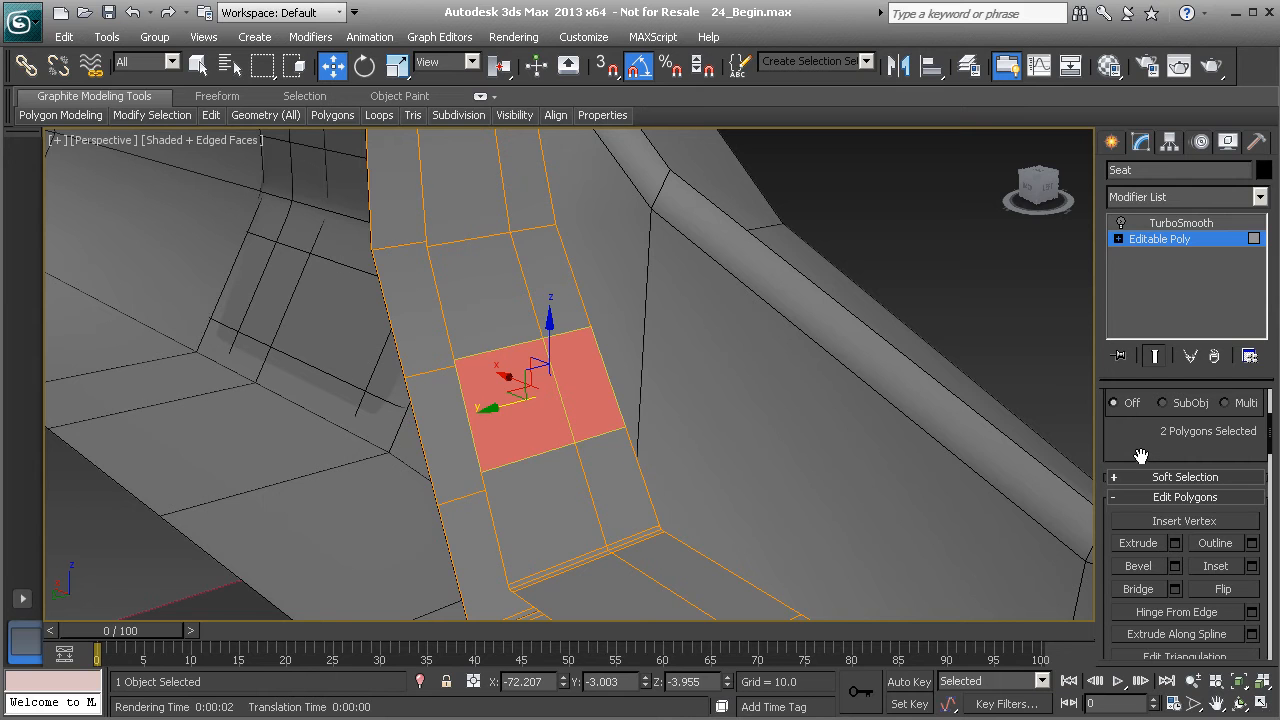
pyautogui.keyDown('alt'); pyautogui.moveTo(699, 423); pyautogui.dragTo(841, 466, button='middle'); pyautogui.keyUp('alt')
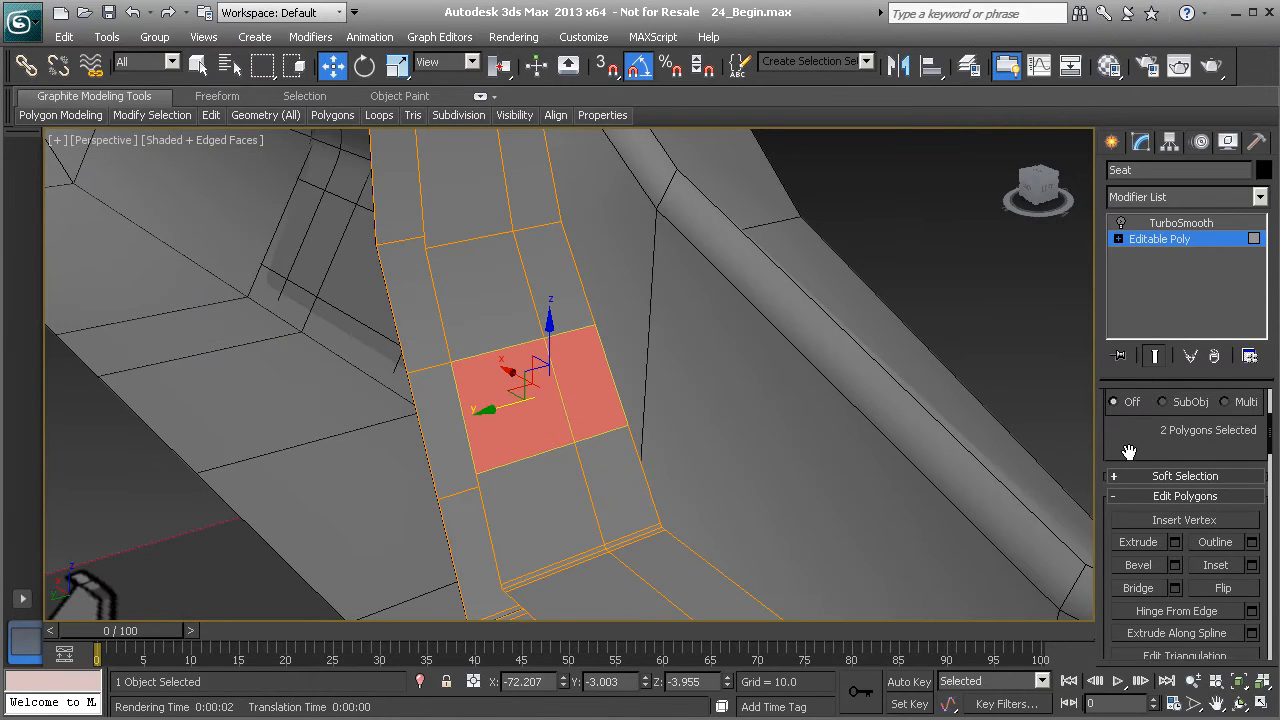
pyautogui.moveTo(1128, 445); pyautogui.dragTo(1133, 410)
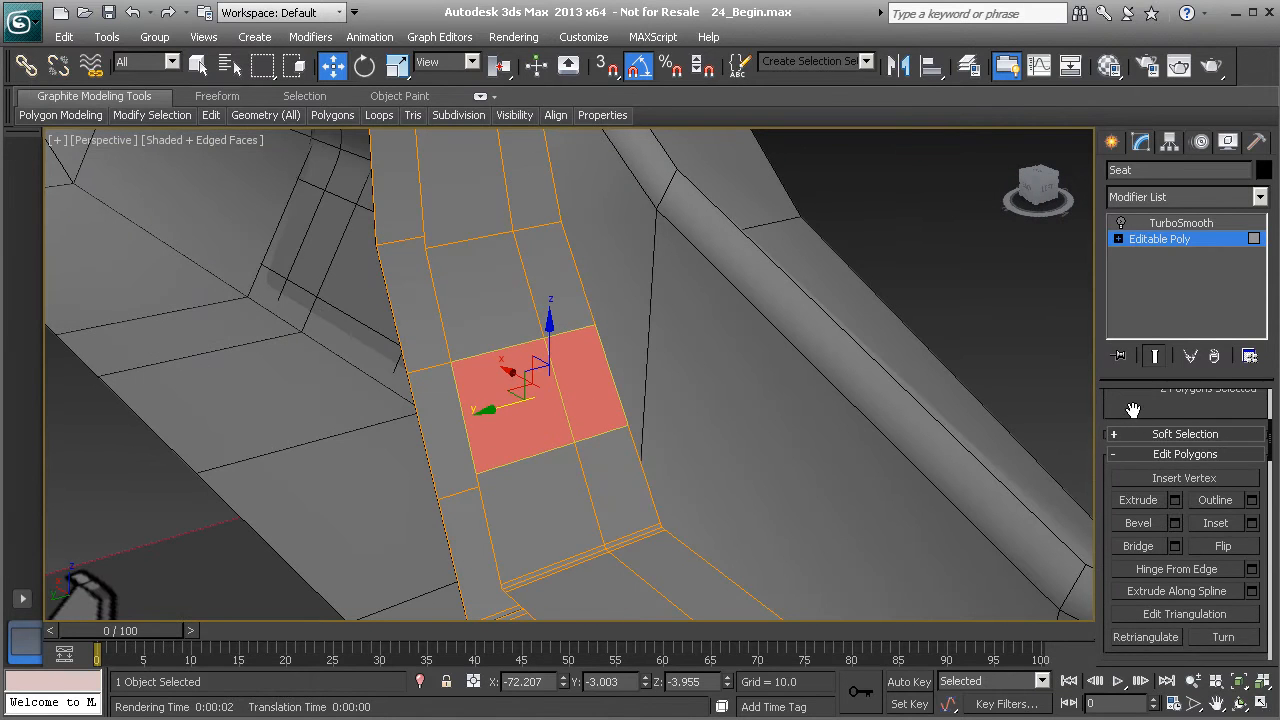
# - Bevel the two backrest polygons with height 1.147 and outline -0.25, with TurboSmooth turned back on
pyautogui.click(1176, 527)
pyautogui.keyDown('alt'); pyautogui.moveTo(590, 365); pyautogui.dragTo(612, 396, button='middle'); pyautogui.keyUp('alt')
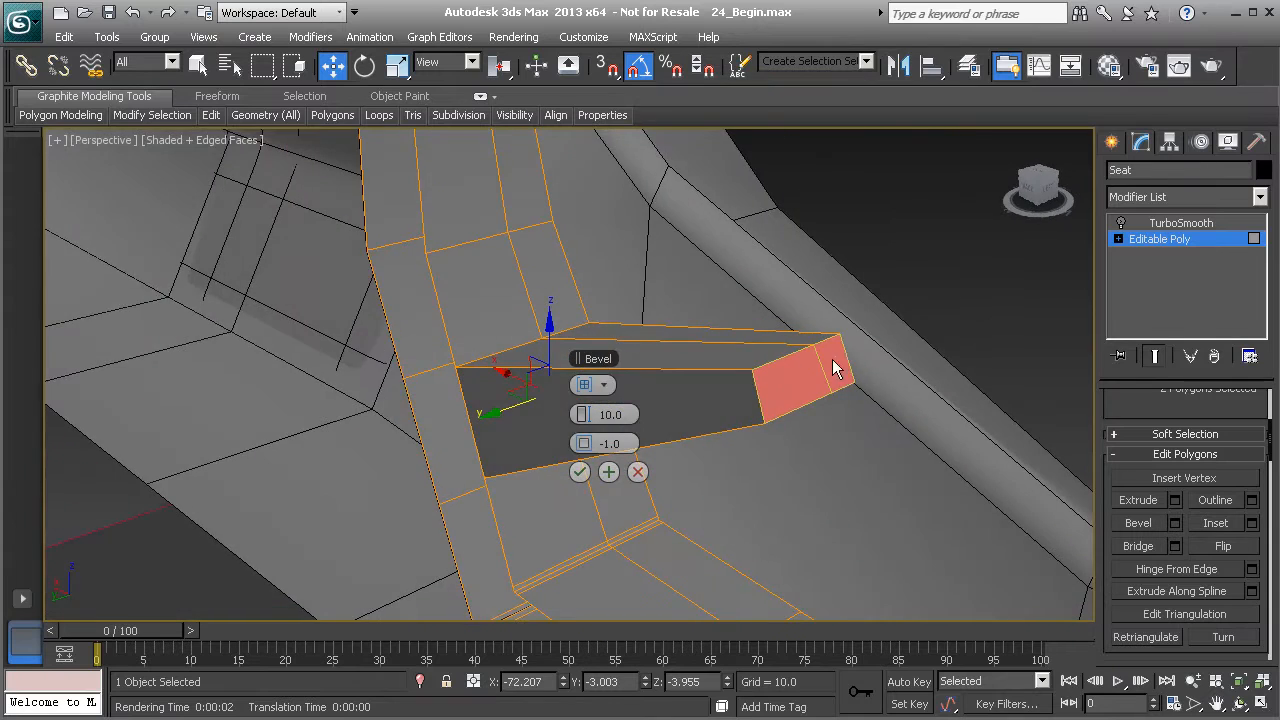
pyautogui.keyDown('alt'); pyautogui.moveTo(843, 353); pyautogui.dragTo(652, 384, button='middle'); pyautogui.keyUp('alt')
pyautogui.keyDown('alt'); pyautogui.moveTo(432, 408); pyautogui.dragTo(529, 407, button='middle'); pyautogui.keyUp('alt')
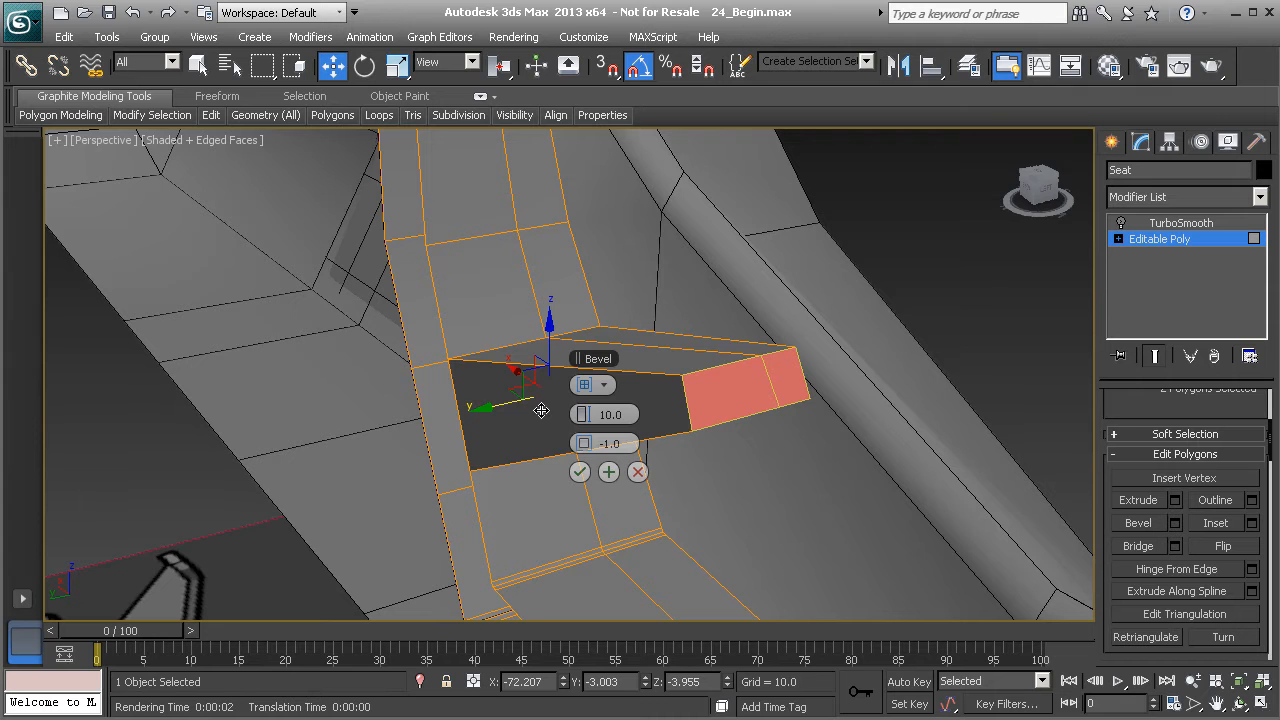
pyautogui.moveTo(578, 414); pyautogui.dragTo(528, 418)
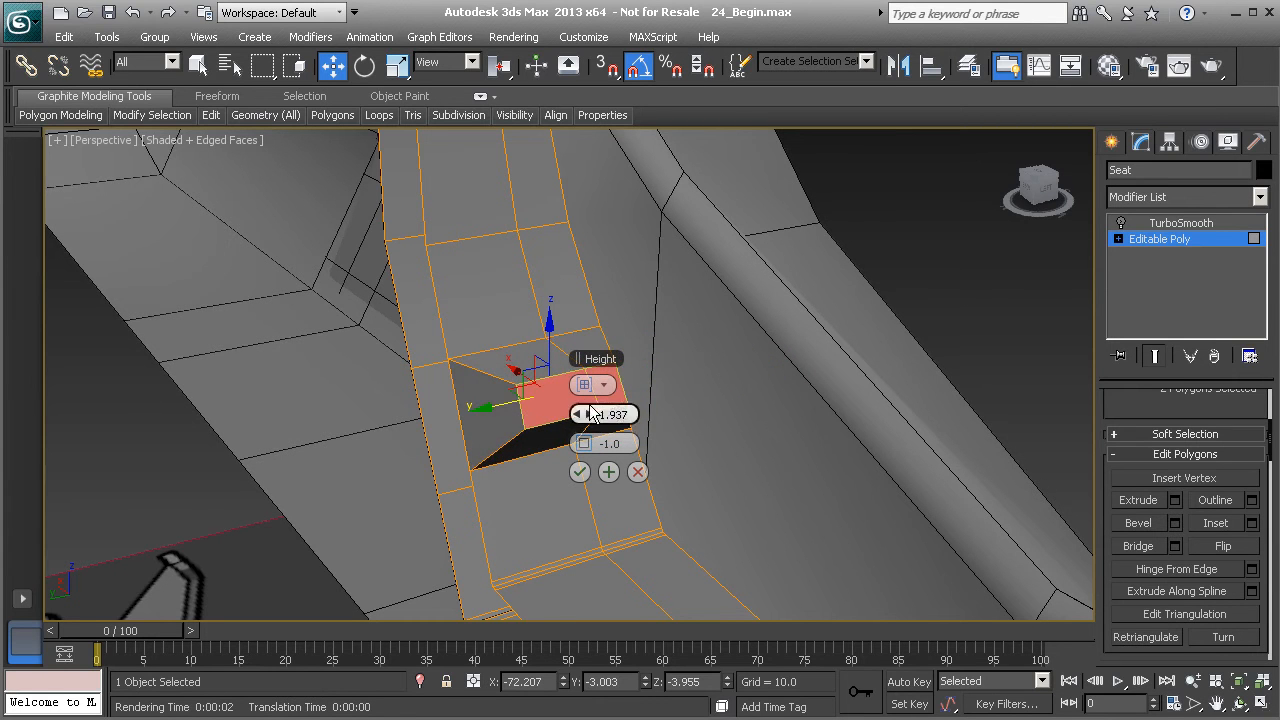
pyautogui.click(1121, 222)
pyautogui.moveTo(526, 362)
pyautogui.keyDown('alt'); pyautogui.mouseDown(button='middle')
pyautogui.moveTo(443, 358)
pyautogui.moveTo(534, 364)
pyautogui.mouseUp(button='middle'); pyautogui.keyUp('alt')
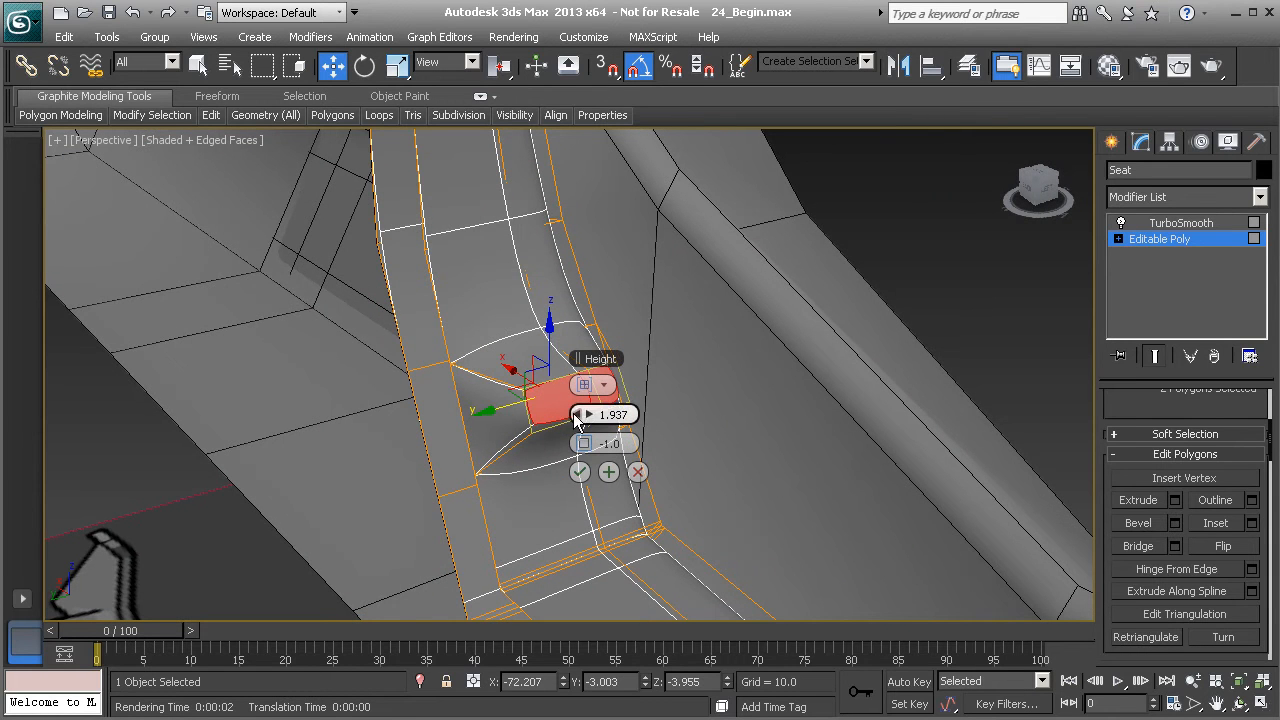
pyautogui.moveTo(573, 414); pyautogui.dragTo(569, 414)
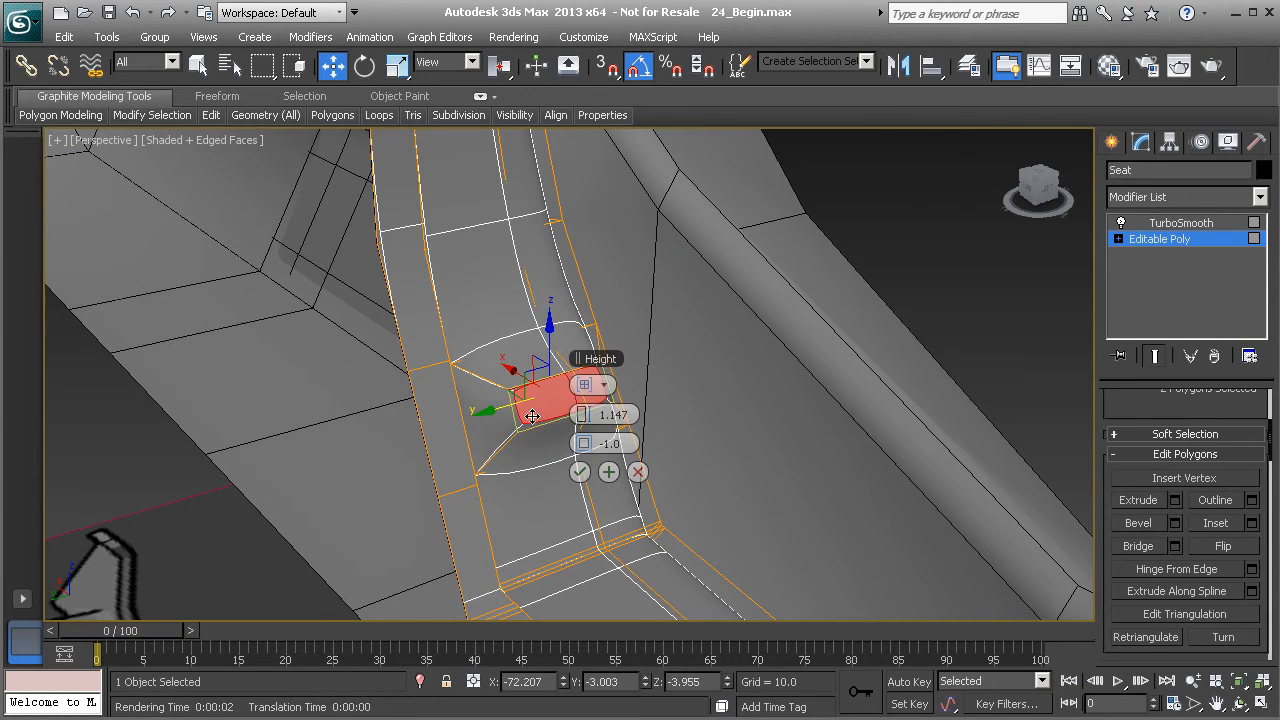
pyautogui.keyDown('alt'); pyautogui.moveTo(537, 417); pyautogui.dragTo(577, 433, button='middle'); pyautogui.keyUp('alt')
pyautogui.moveTo(590, 444); pyautogui.dragTo(578, 450)
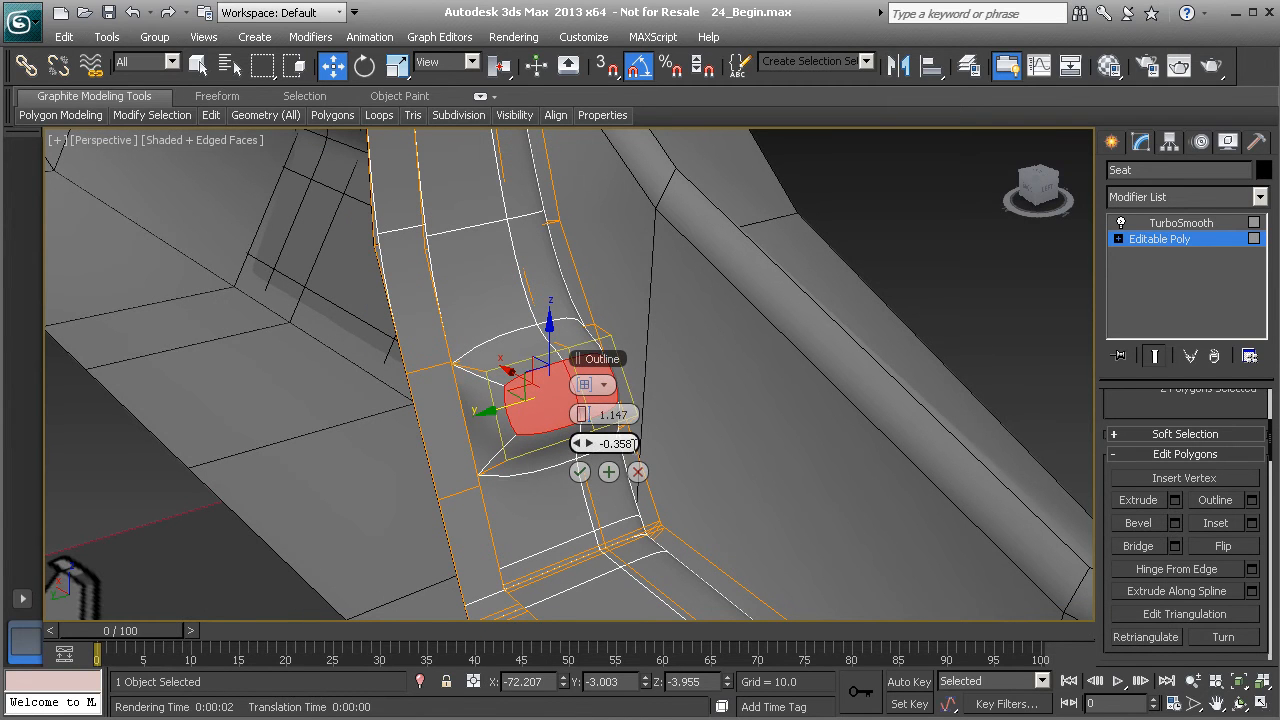
pyautogui.write('-0.25')
pyautogui.press('Return')
pyautogui.keyDown('alt'); pyautogui.moveTo(471, 399); pyautogui.dragTo(545, 418, button='middle'); pyautogui.keyUp('alt')
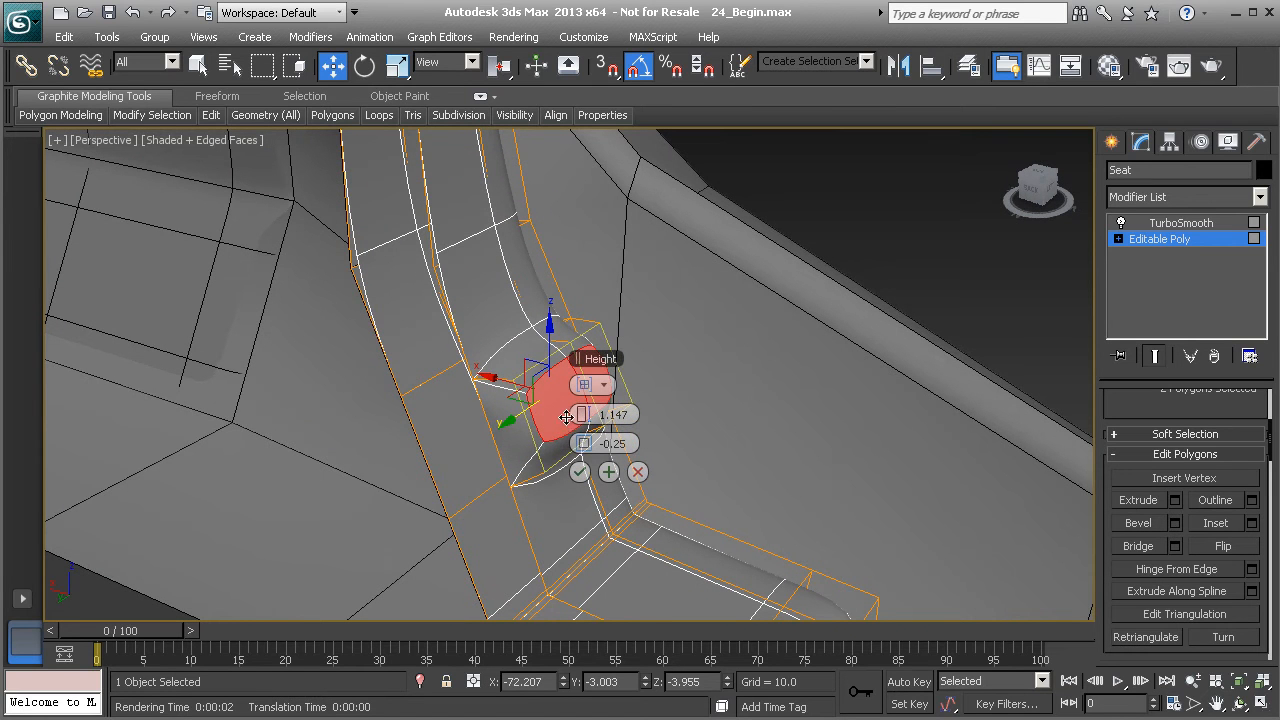
pyautogui.moveTo(582, 415)
pyautogui.mouseDown()
pyautogui.moveTo(569, 417)
pyautogui.moveTo(579, 414)
pyautogui.mouseUp()
pyautogui.moveTo(548, 413)
pyautogui.keyDown('alt'); pyautogui.mouseDown(button='middle')
pyautogui.moveTo(463, 397)
pyautogui.moveTo(551, 437)
pyautogui.moveTo(474, 431)
pyautogui.moveTo(546, 449)
pyautogui.moveTo(551, 420)
pyautogui.mouseUp(button='middle'); pyautogui.keyUp('alt')
pyautogui.click(580, 471)
# - Undo the bevel on the backrest polygons
pyautogui.scroll(-3, 551, 437)
pyautogui.click(501, 428)
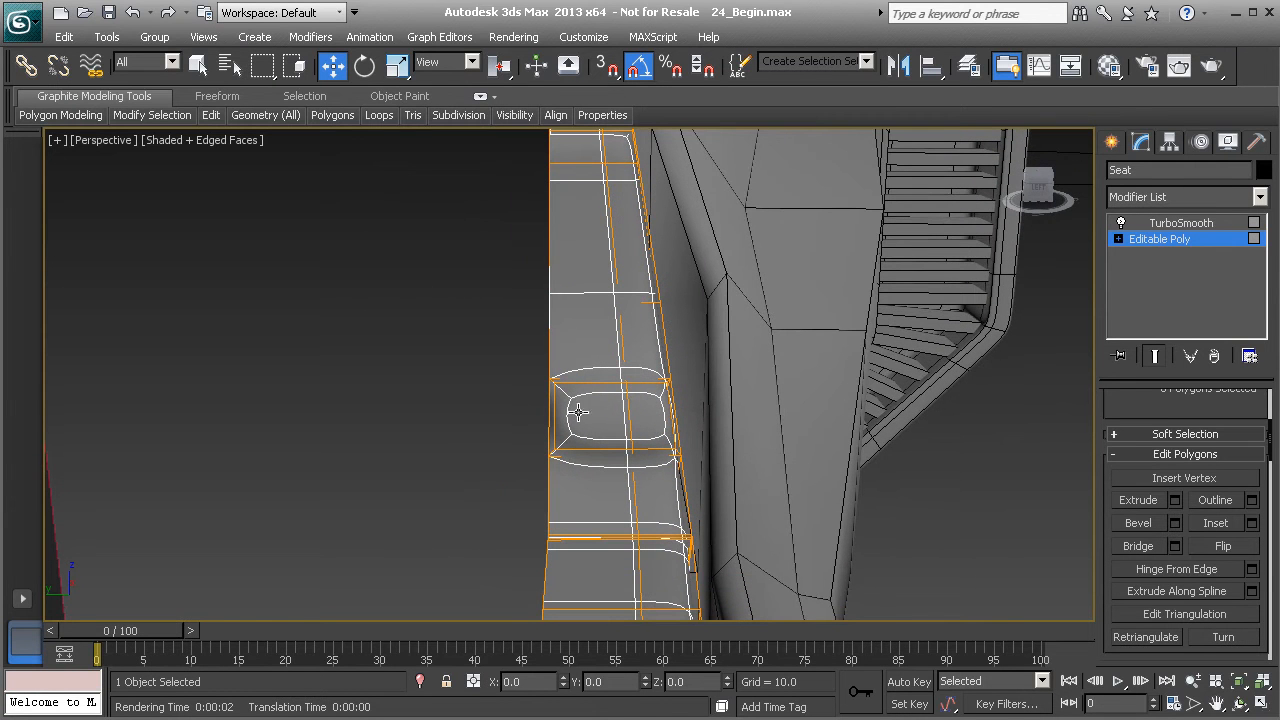
pyautogui.keyDown('alt'); pyautogui.moveTo(586, 414); pyautogui.dragTo(627, 400, button='middle'); pyautogui.keyUp('alt')
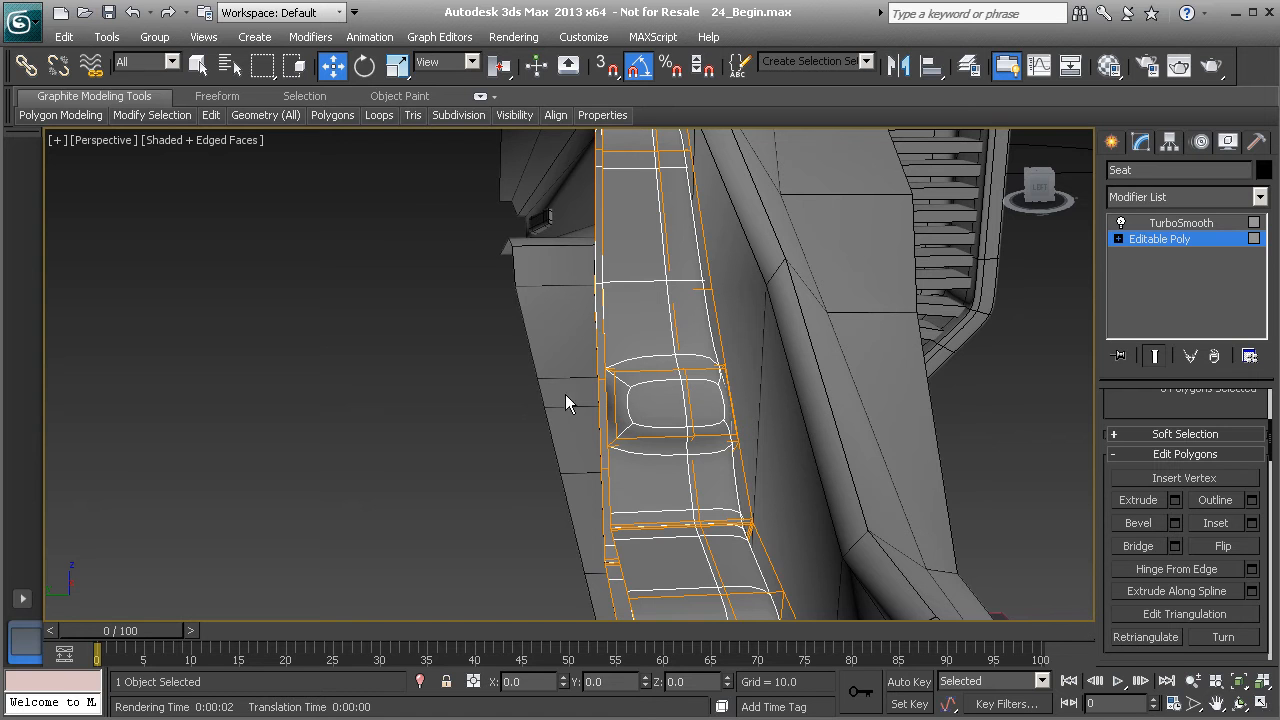
pyautogui.keyDown('alt'); pyautogui.moveTo(540, 425); pyautogui.dragTo(507, 412, button='middle'); pyautogui.keyUp('alt')
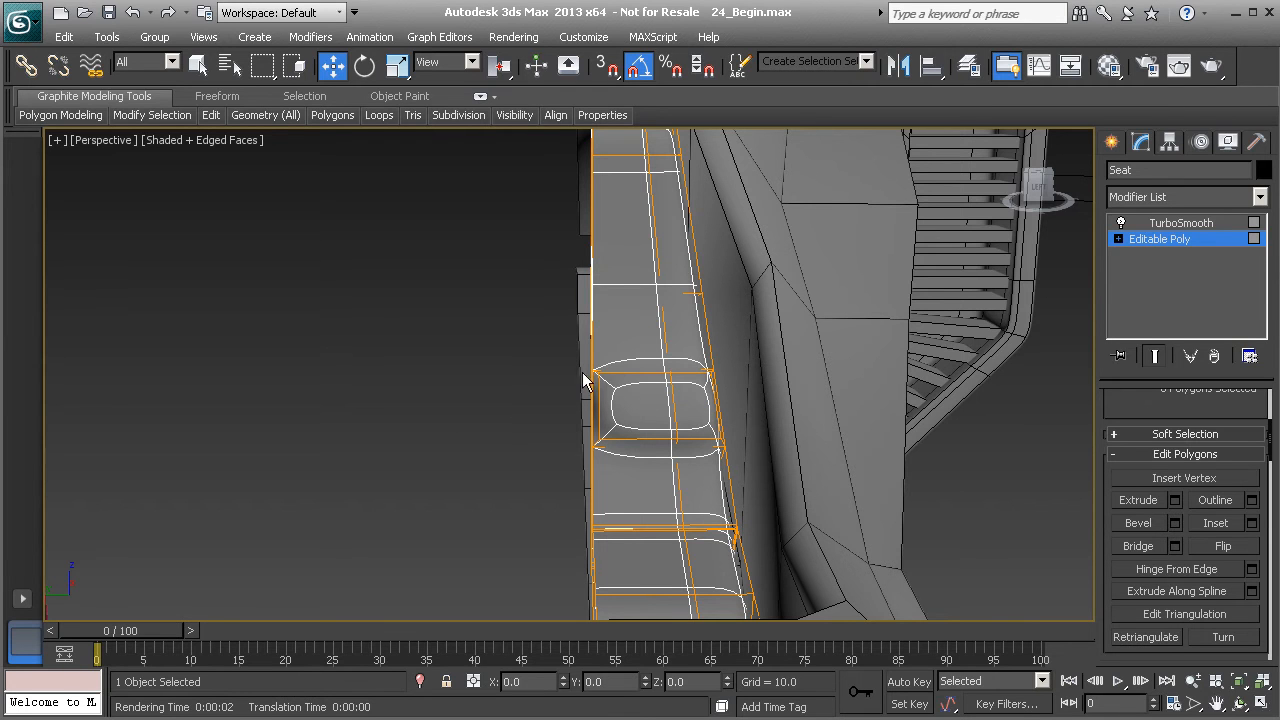
pyautogui.keyDown('alt'); pyautogui.moveTo(621, 430); pyautogui.dragTo(571, 437, button='middle'); pyautogui.keyUp('alt')
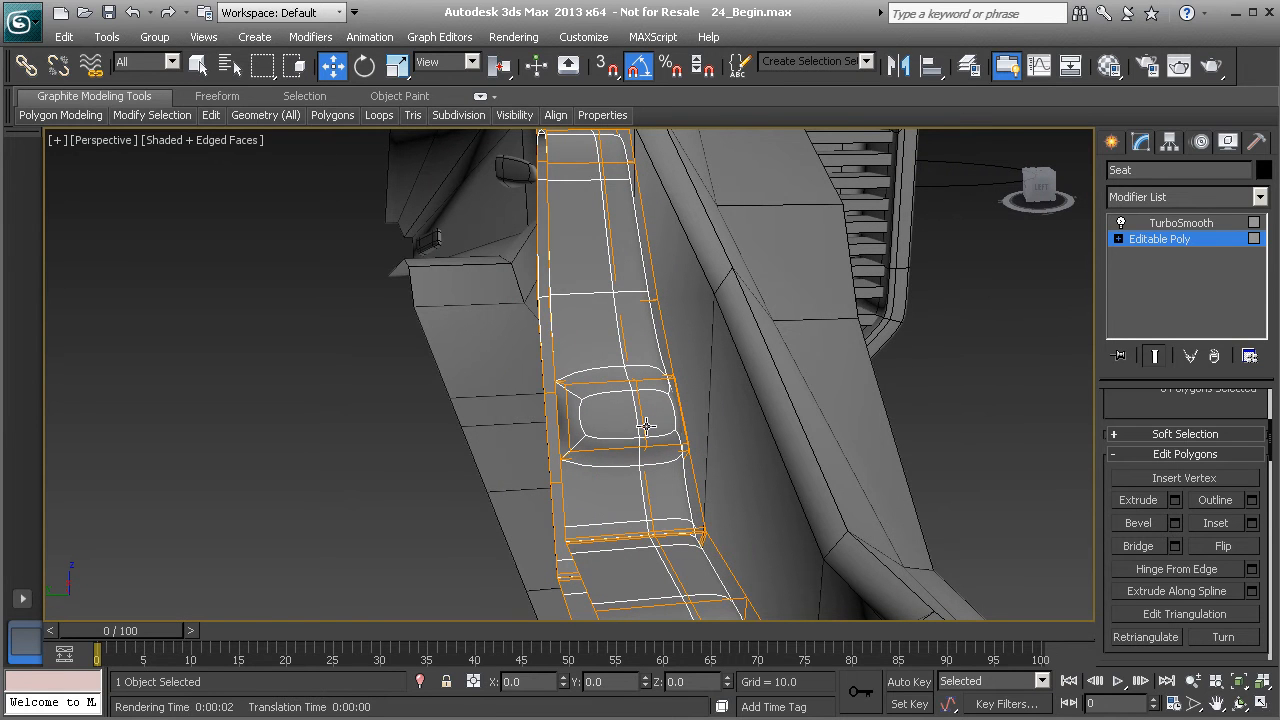
pyautogui.hotkey('ctrl', 'z')
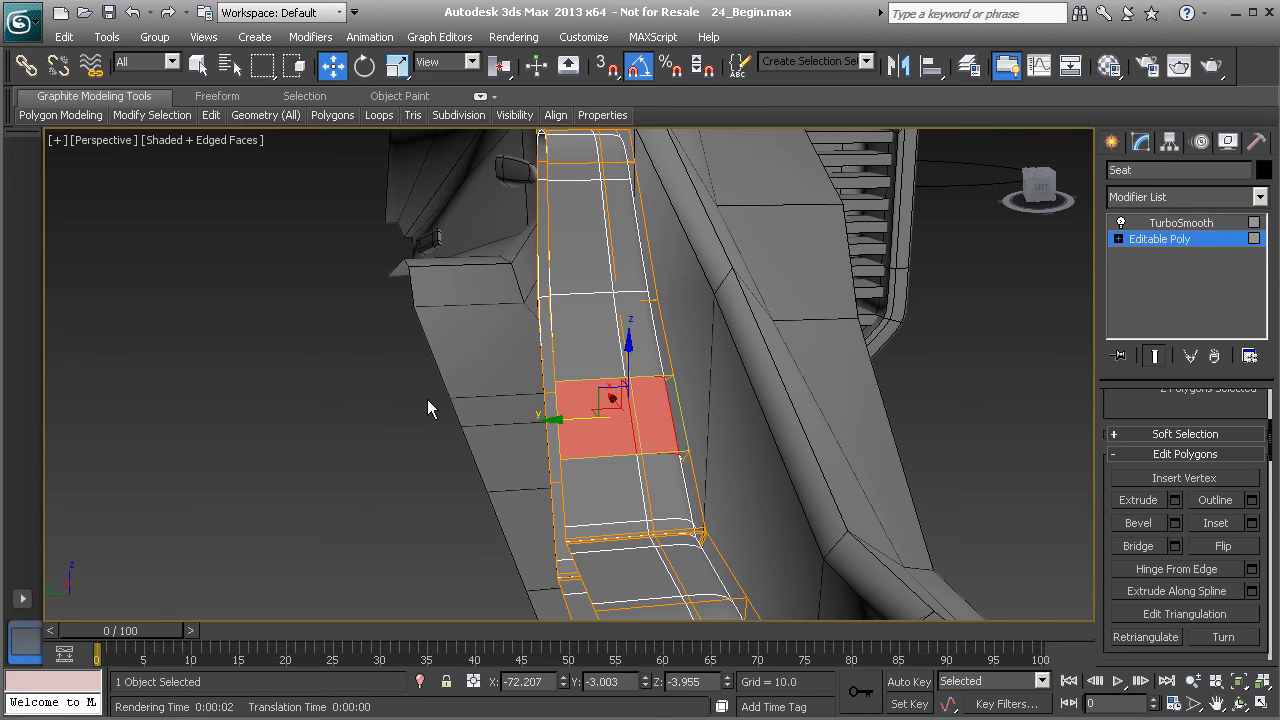
# - Add a Symmetry modifier mirroring on the X axis above the seat's Editable Poly
pyautogui.click(498, 409)
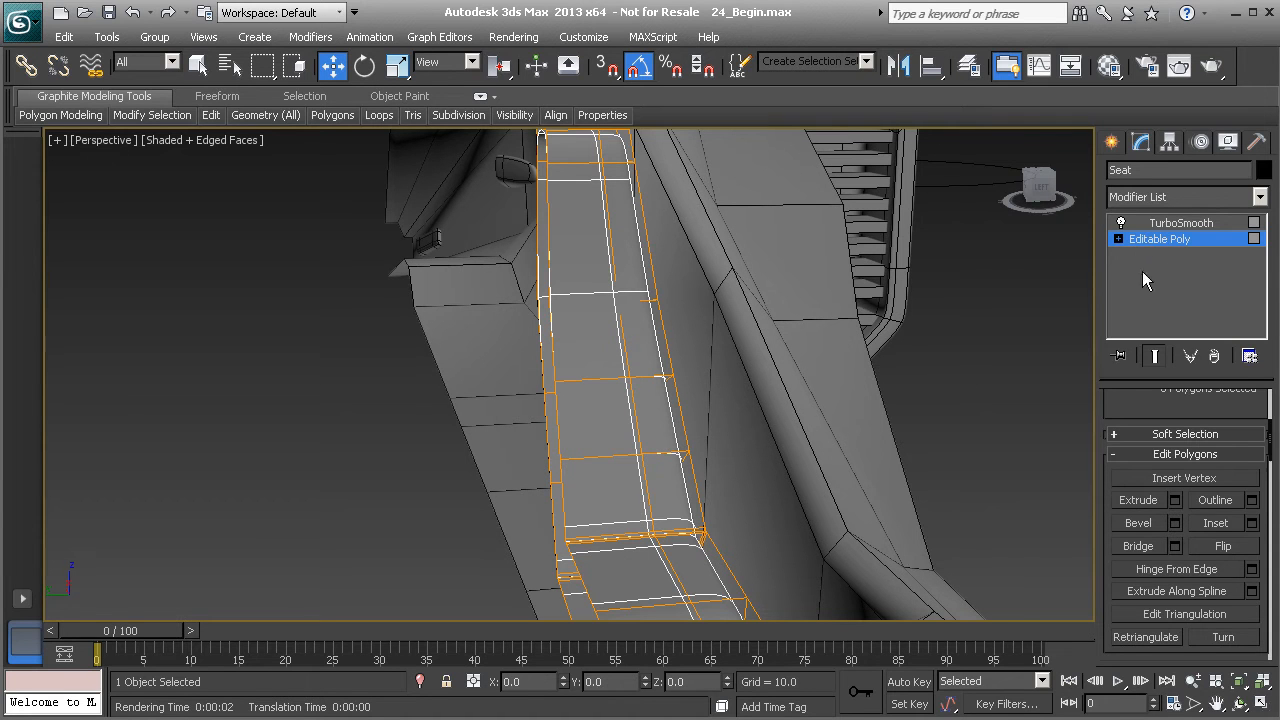
pyautogui.scroll(5, 1126, 505)
pyautogui.click(1157, 414)
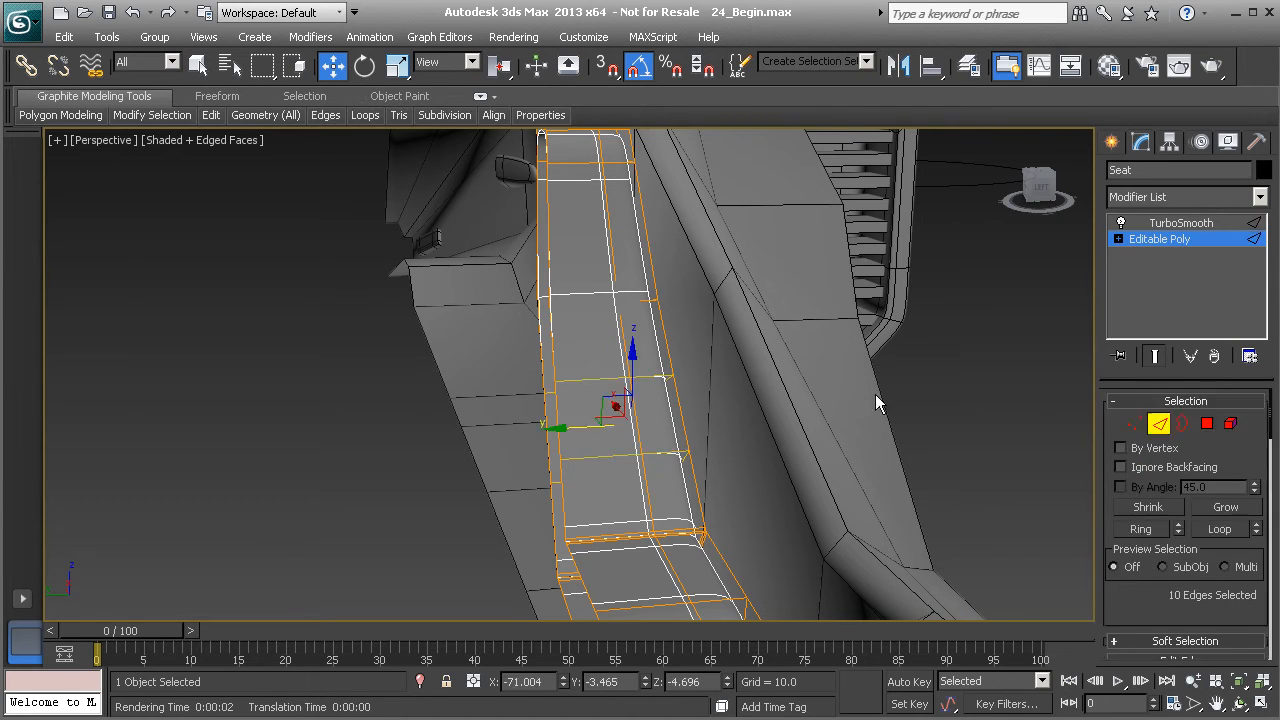
pyautogui.click(554, 329)
pyautogui.keyDown('alt'); pyautogui.moveTo(554, 329); pyautogui.dragTo(677, 351, button='middle'); pyautogui.keyUp('alt')
pyautogui.keyDown('alt'); pyautogui.moveTo(811, 545); pyautogui.dragTo(706, 363, button='middle'); pyautogui.keyUp('alt')
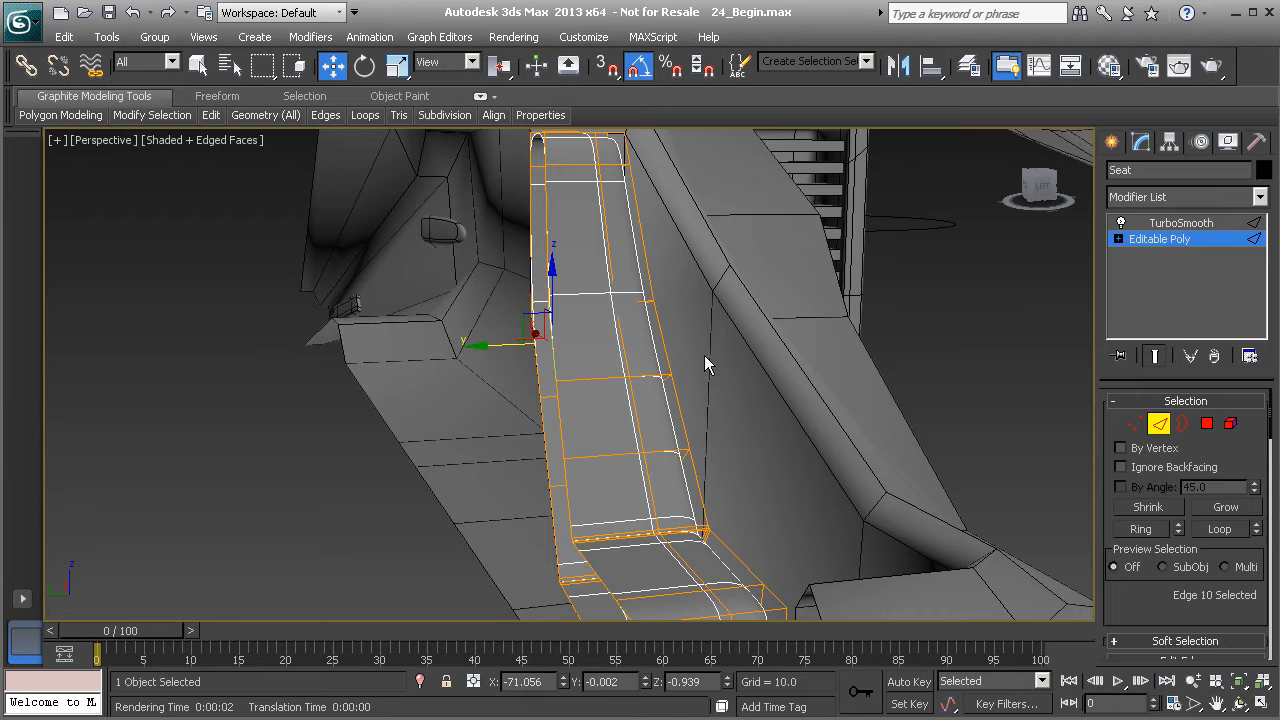
pyautogui.click(1261, 198)
pyautogui.scroll(-15, 1185, 450)
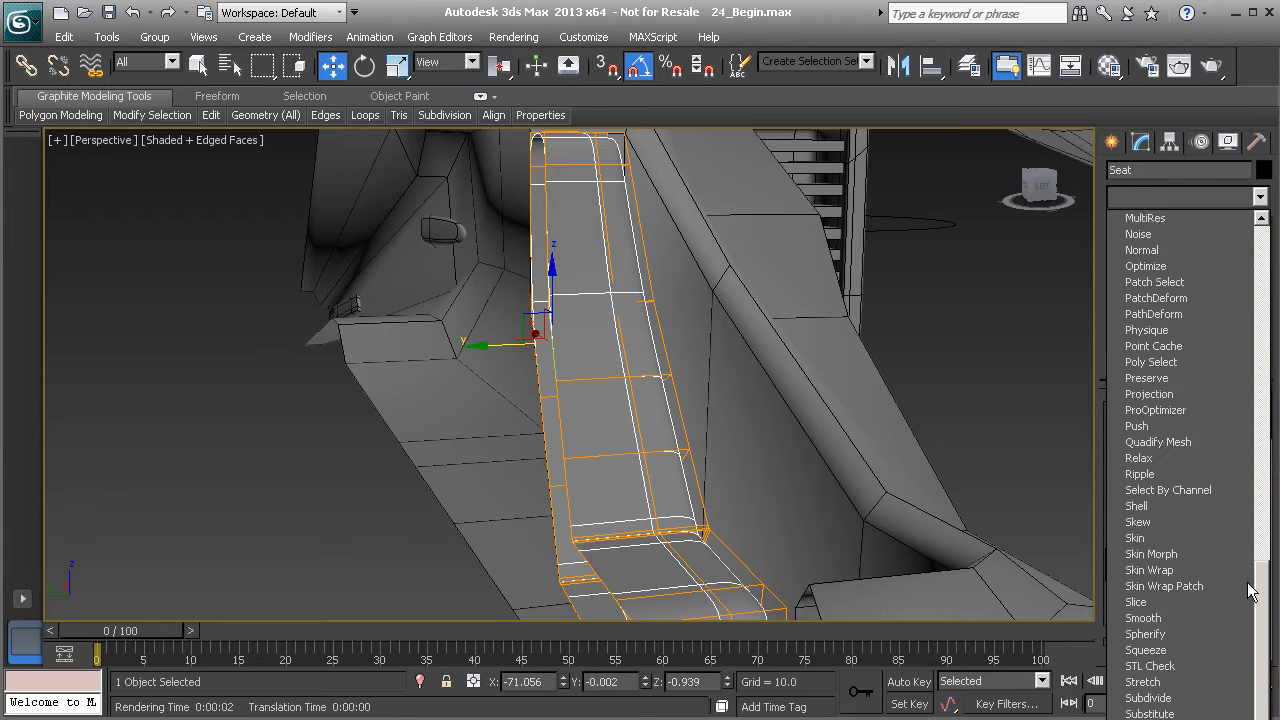
pyautogui.click(1152, 602)
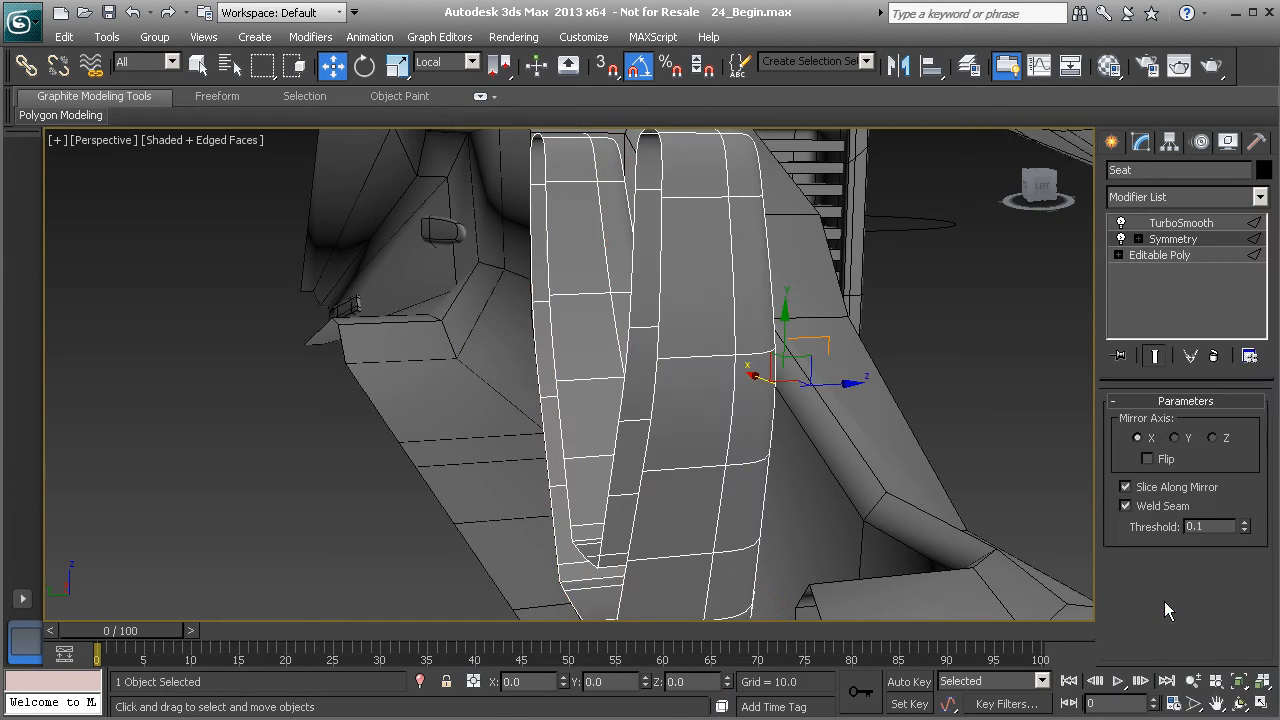
pyautogui.keyDown('alt'); pyautogui.moveTo(787, 370); pyautogui.dragTo(635, 365, button='middle'); pyautogui.keyUp('alt')
pyautogui.keyDown('alt'); pyautogui.moveTo(619, 417); pyautogui.dragTo(591, 372, button='middle'); pyautogui.keyUp('alt')
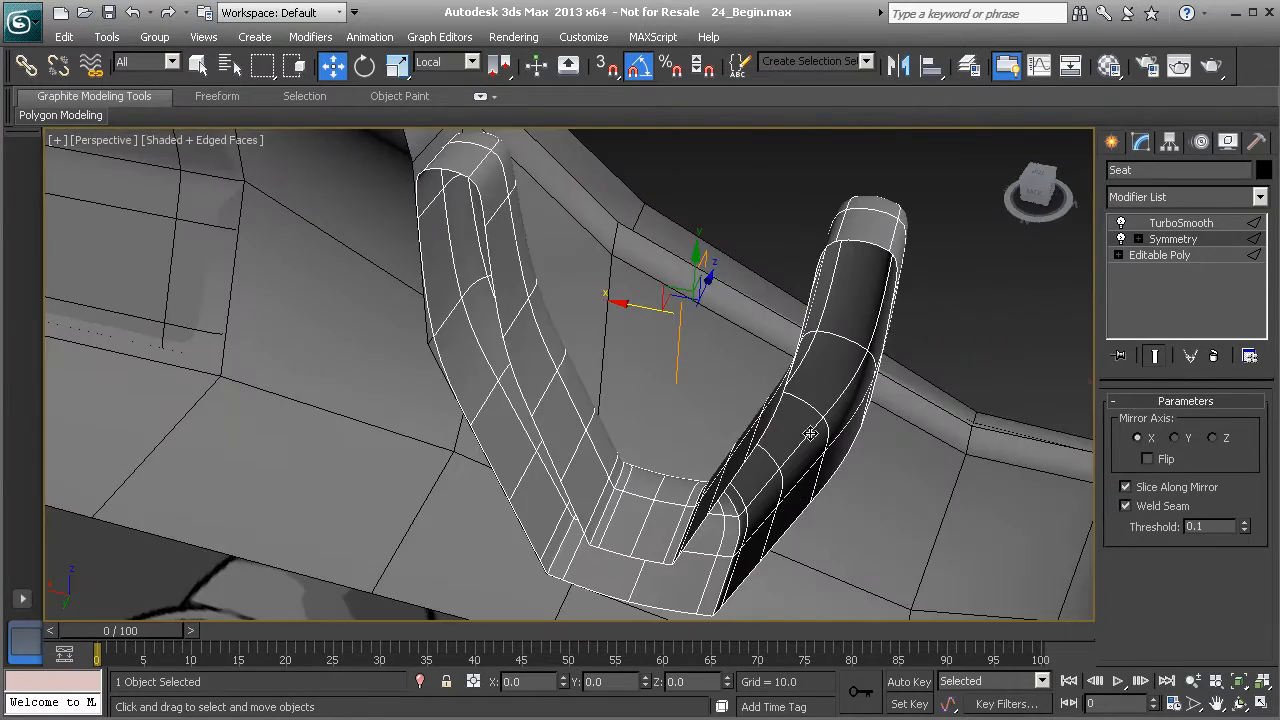
# - Set the Symmetry modifier's mirror axis to Z
pyautogui.keyDown('alt'); pyautogui.moveTo(573, 427); pyautogui.dragTo(571, 417, button='middle'); pyautogui.keyUp('alt')
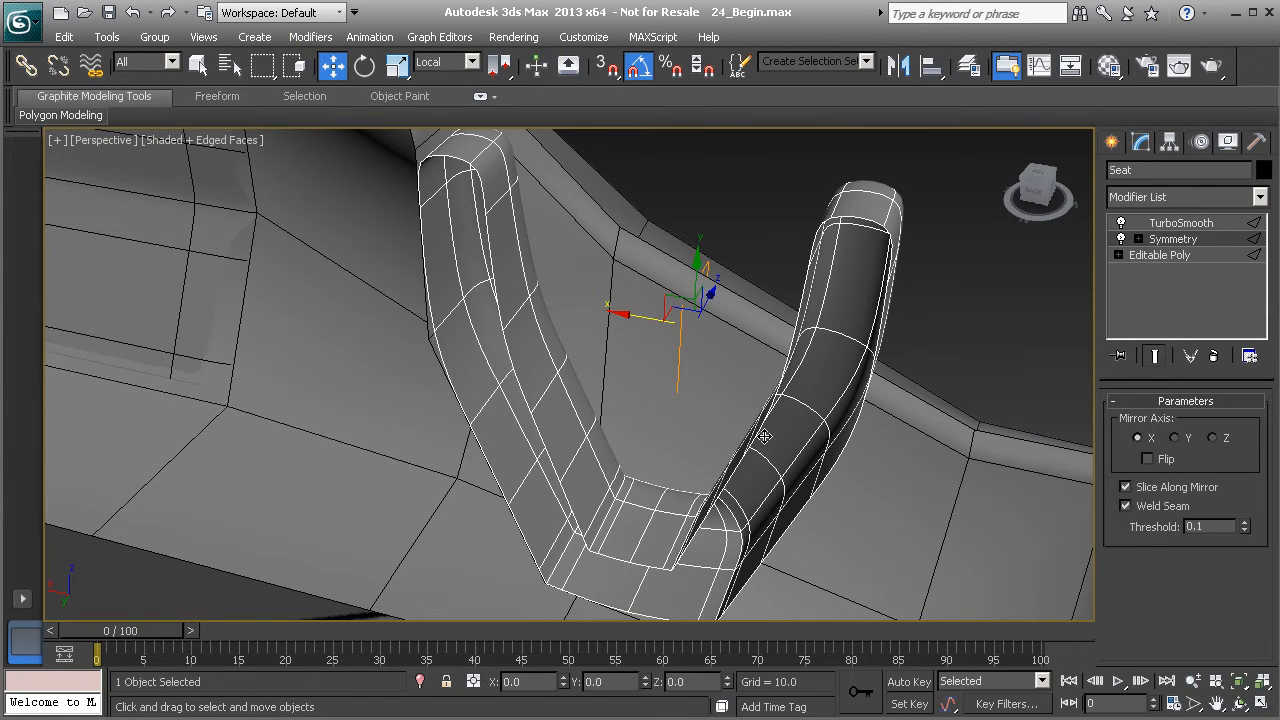
pyautogui.click(1175, 438)
pyautogui.keyDown('alt'); pyautogui.moveTo(506, 398); pyautogui.dragTo(412, 374, button='middle'); pyautogui.keyUp('alt')
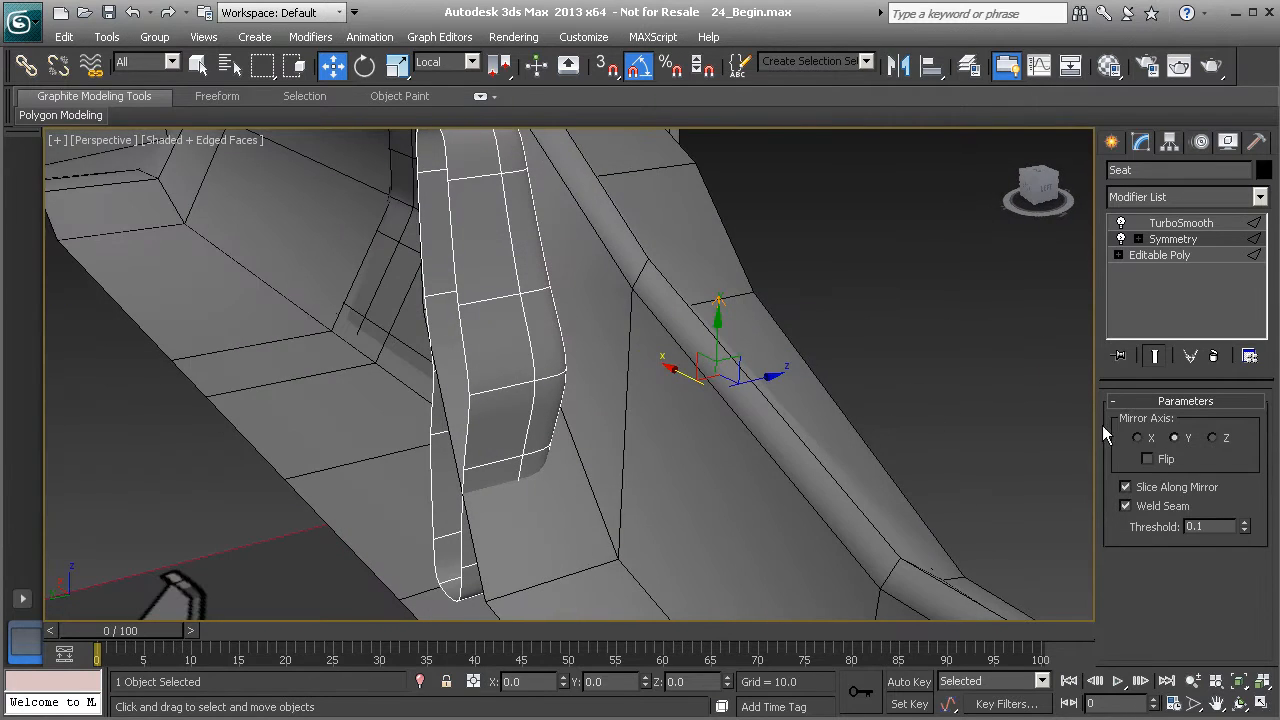
pyautogui.click(1212, 438)
pyautogui.keyDown('alt'); pyautogui.moveTo(557, 394); pyautogui.dragTo(578, 414, button='middle'); pyautogui.keyUp('alt')
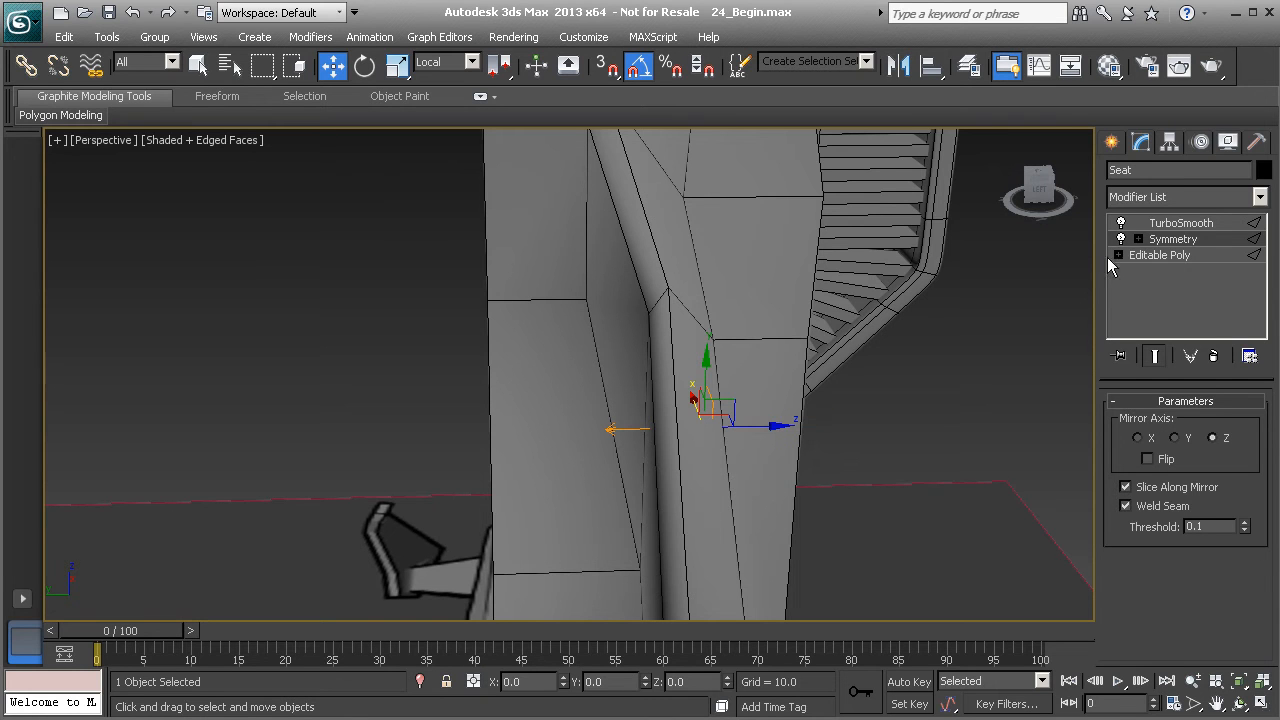
# - Move the Symmetry mirror gizmo along Y to about 0.024 so the mirror plane sits at the seat's centre
pyautogui.click(1138, 239)
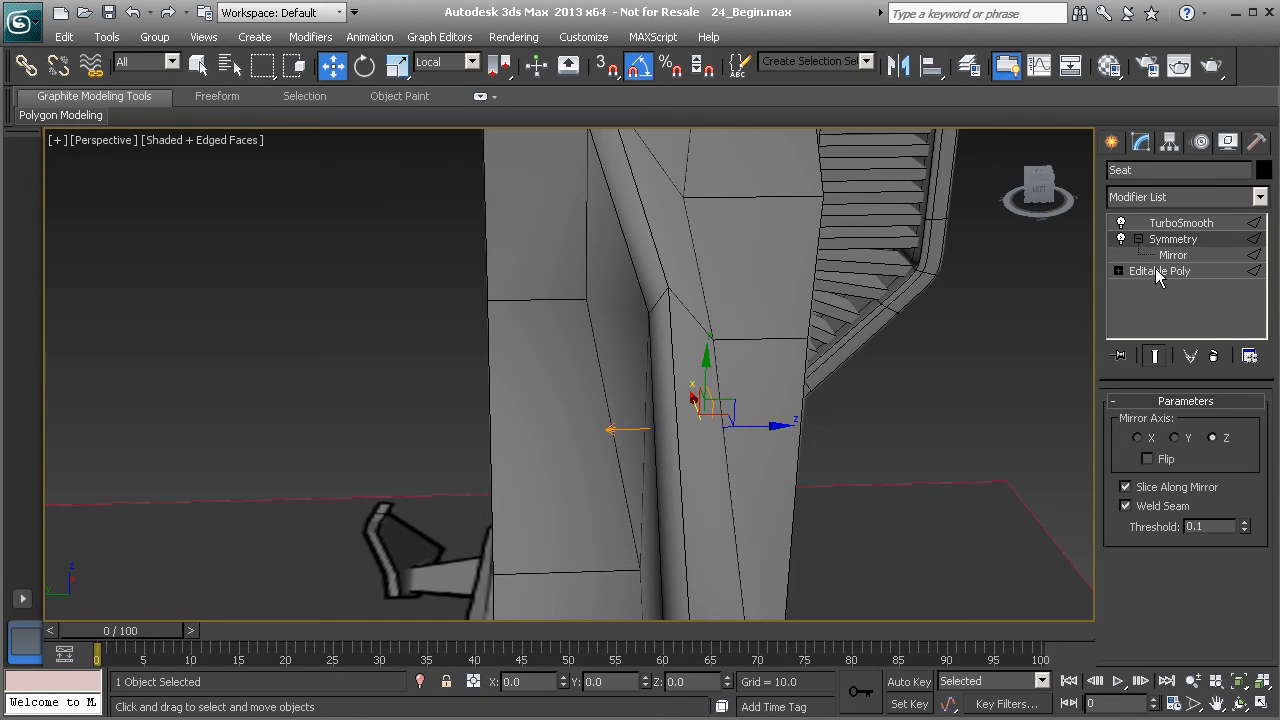
pyautogui.click(1174, 256)
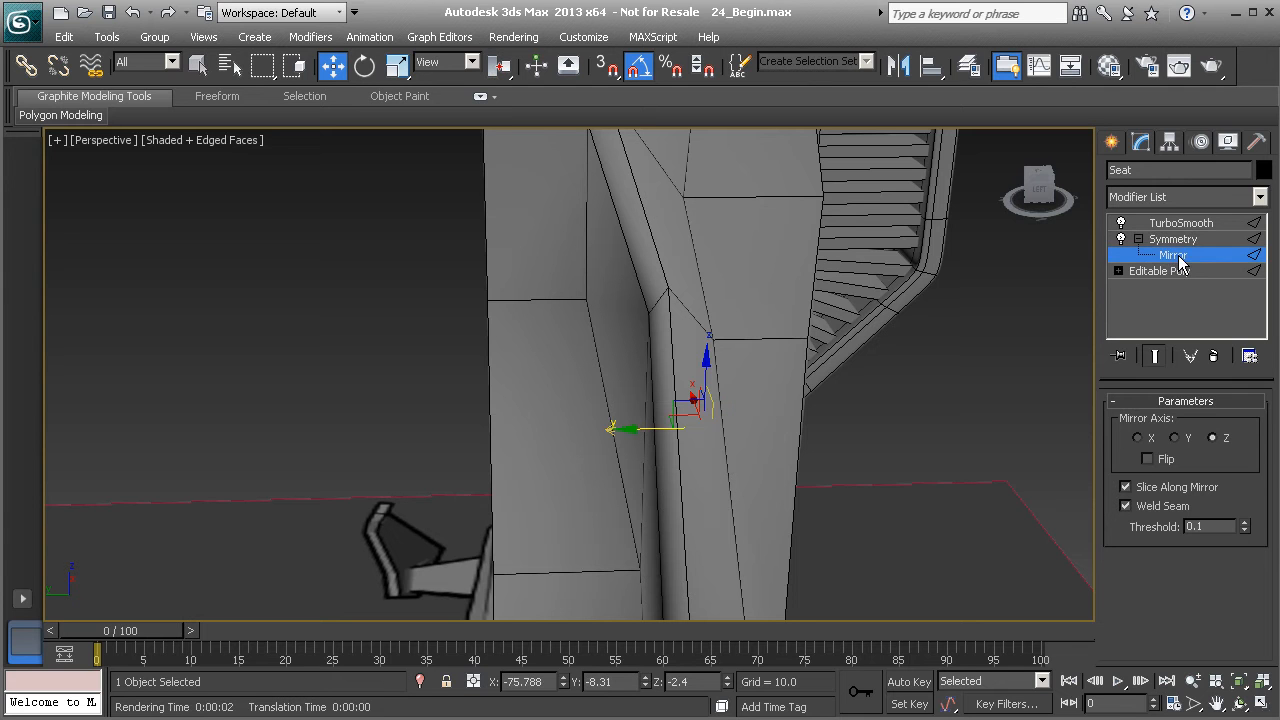
pyautogui.moveTo(646, 431); pyautogui.dragTo(433, 425)
pyautogui.moveTo(478, 435); pyautogui.dragTo(520, 454, button='middle')
pyautogui.scroll(-3, 495, 413)
pyautogui.scroll(4, 600, 420)
pyautogui.moveTo(536, 412); pyautogui.dragTo(533, 412)
pyautogui.keyDown('alt'); pyautogui.moveTo(540, 432); pyautogui.dragTo(875, 518, button='middle'); pyautogui.keyUp('alt')
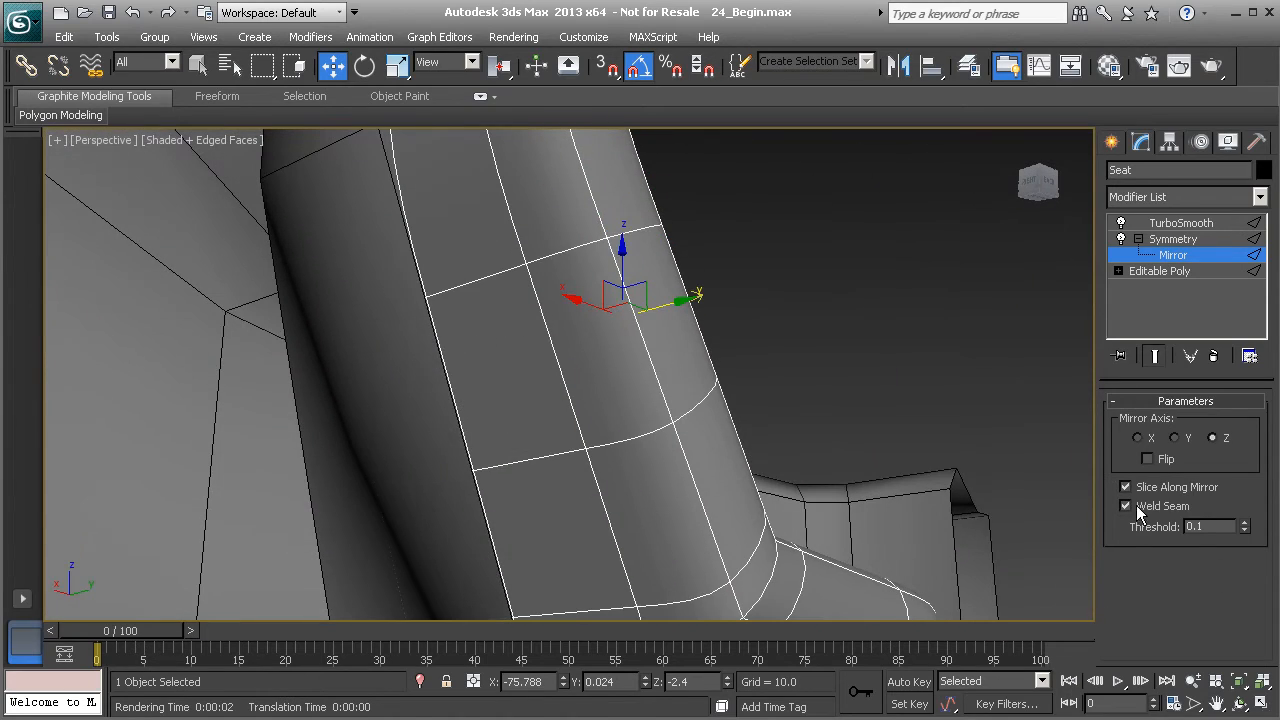
pyautogui.keyDown('alt'); pyautogui.moveTo(734, 423); pyautogui.dragTo(570, 445, button='middle'); pyautogui.keyUp('alt')
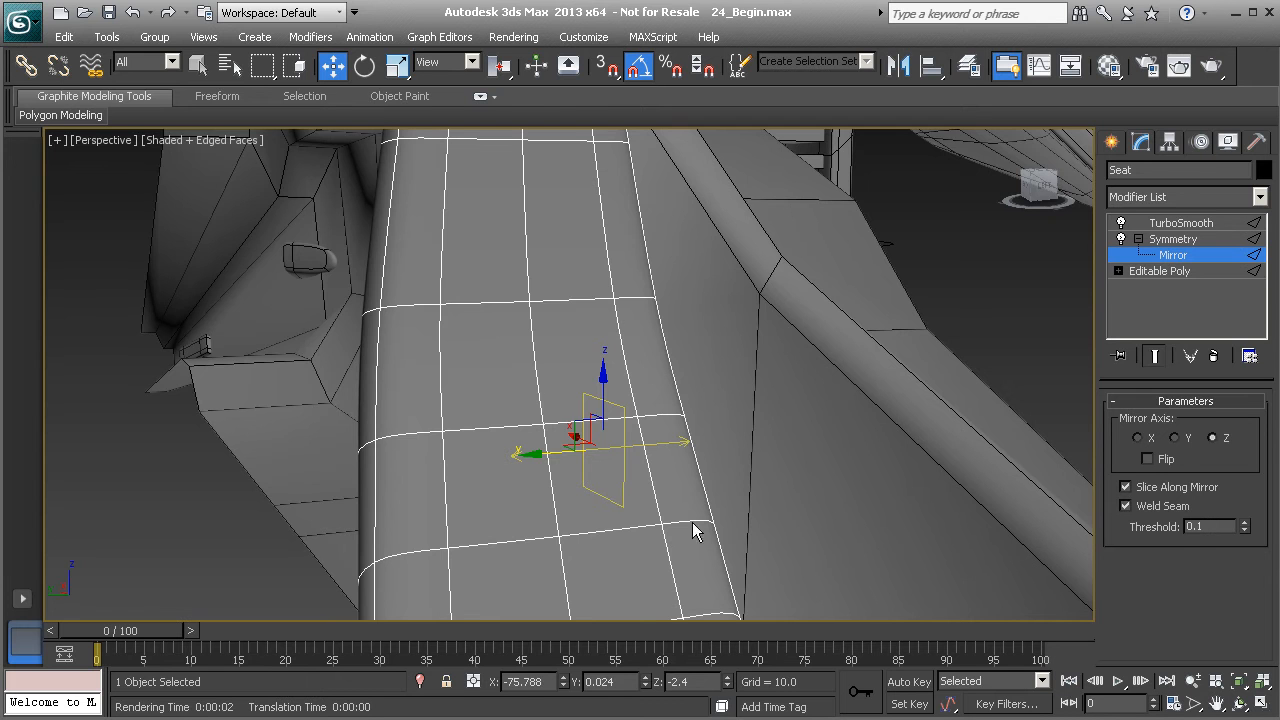
pyautogui.keyDown('alt'); pyautogui.moveTo(529, 481); pyautogui.dragTo(562, 464, button='middle'); pyautogui.keyUp('alt')
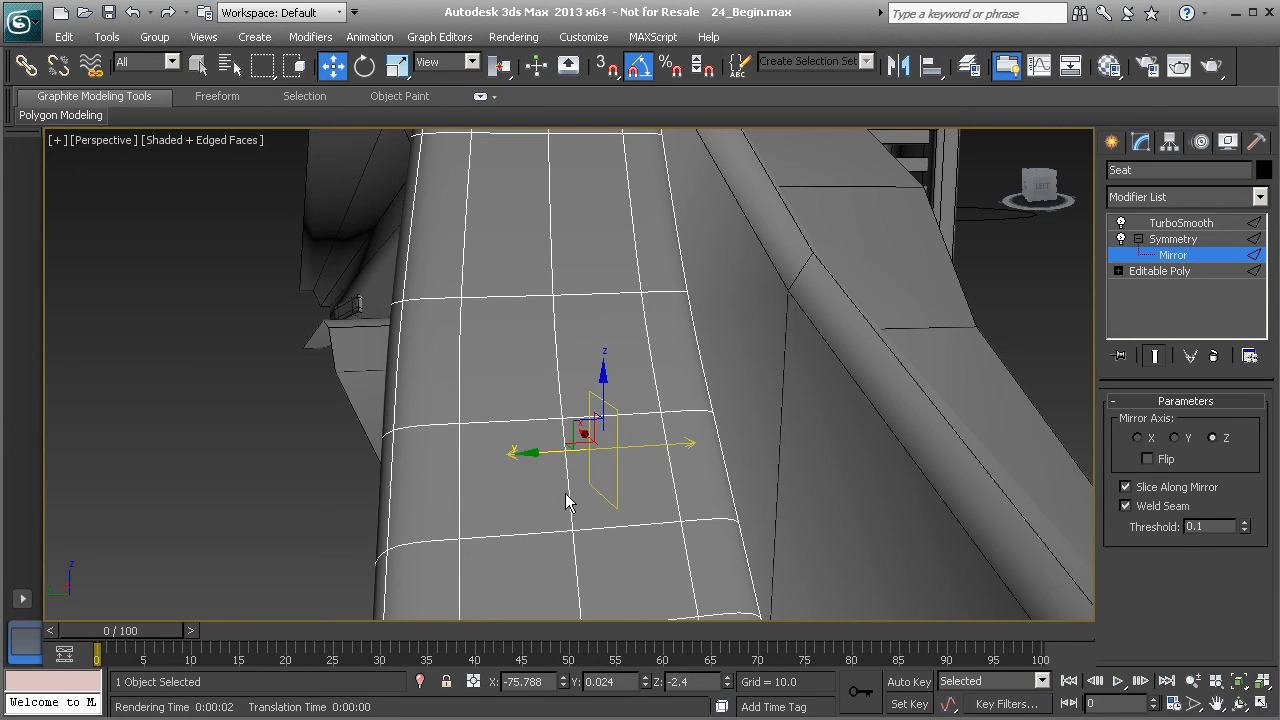
# - Leave the mirror gizmo level and delete the TurboSmooth modifier from the seat's stack
pyautogui.scroll(-6, 563, 454)
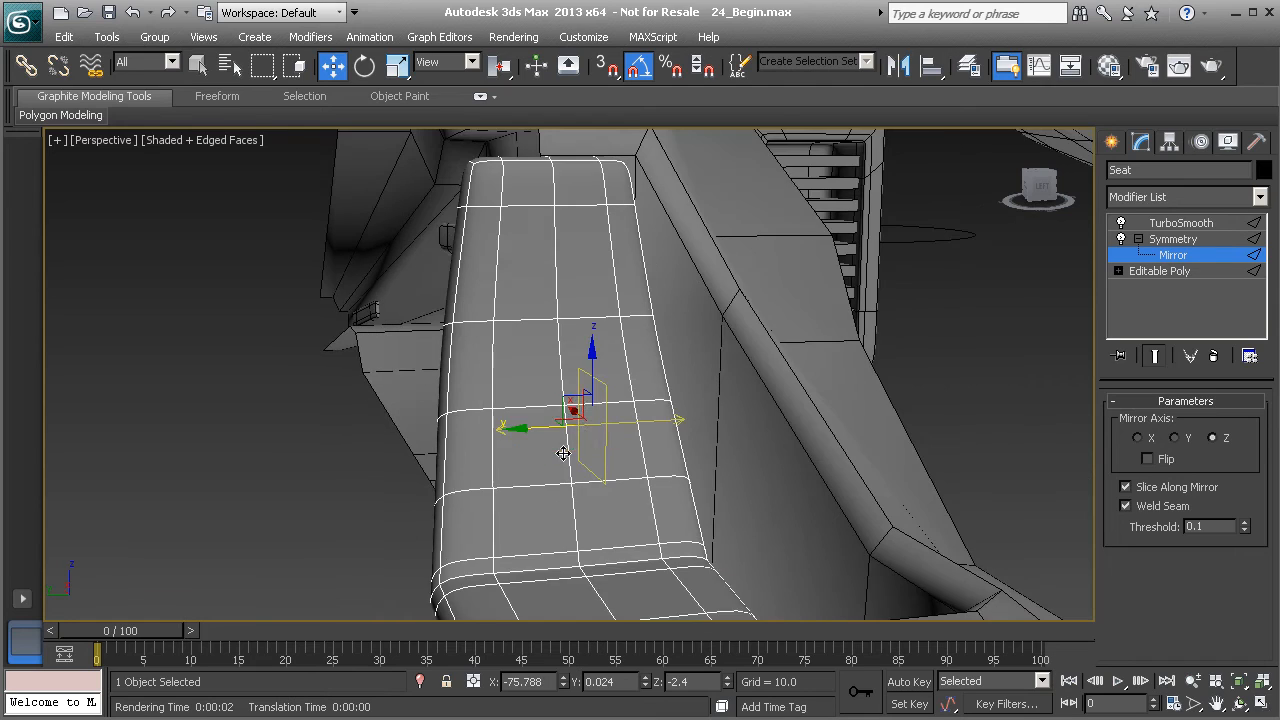
pyautogui.moveTo(569, 466)
pyautogui.keyDown('alt'); pyautogui.mouseDown(button='middle')
pyautogui.moveTo(651, 480)
pyautogui.moveTo(571, 491)
pyautogui.moveTo(555, 470)
pyautogui.mouseUp(button='middle'); pyautogui.keyUp('alt')
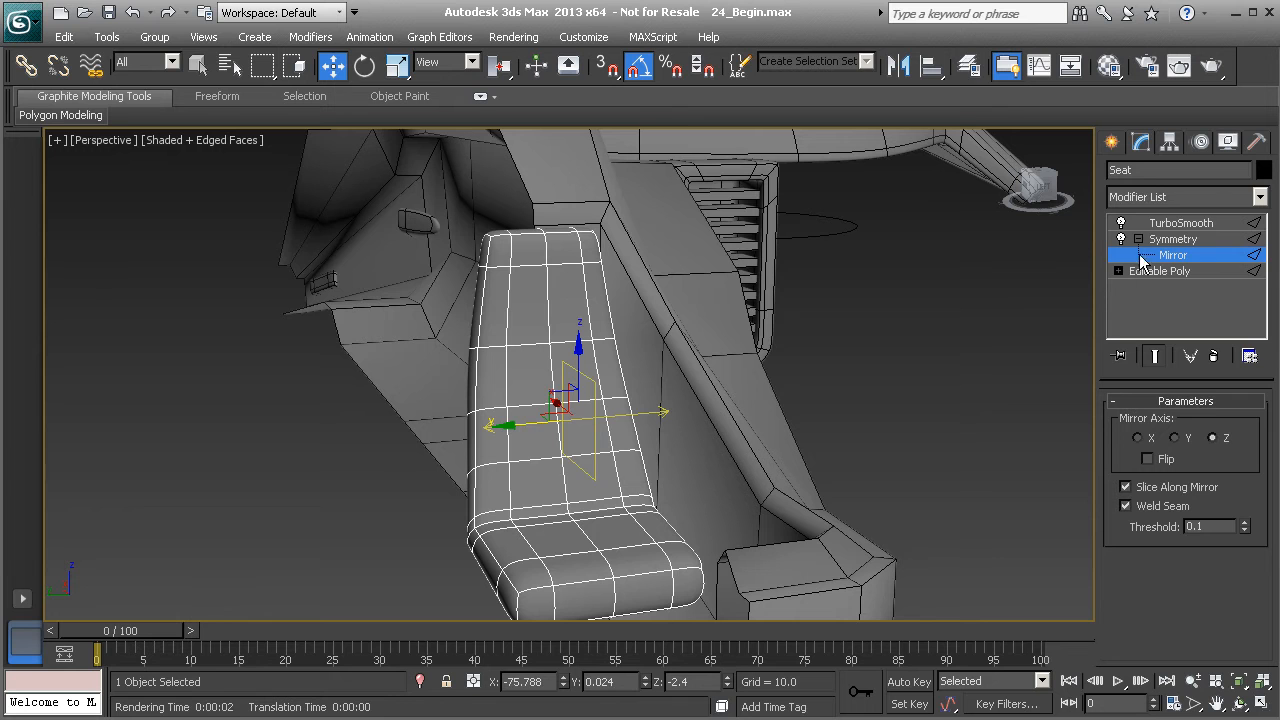
pyautogui.click(1169, 257)
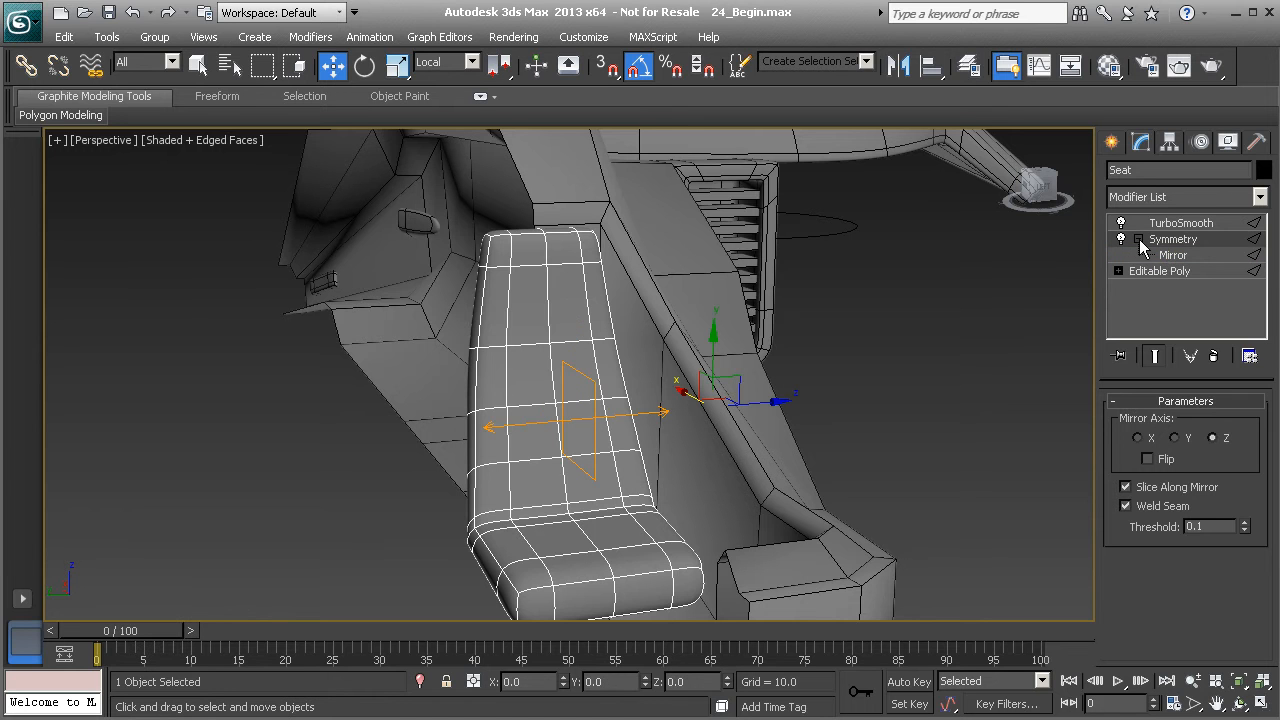
pyautogui.click(1138, 239)
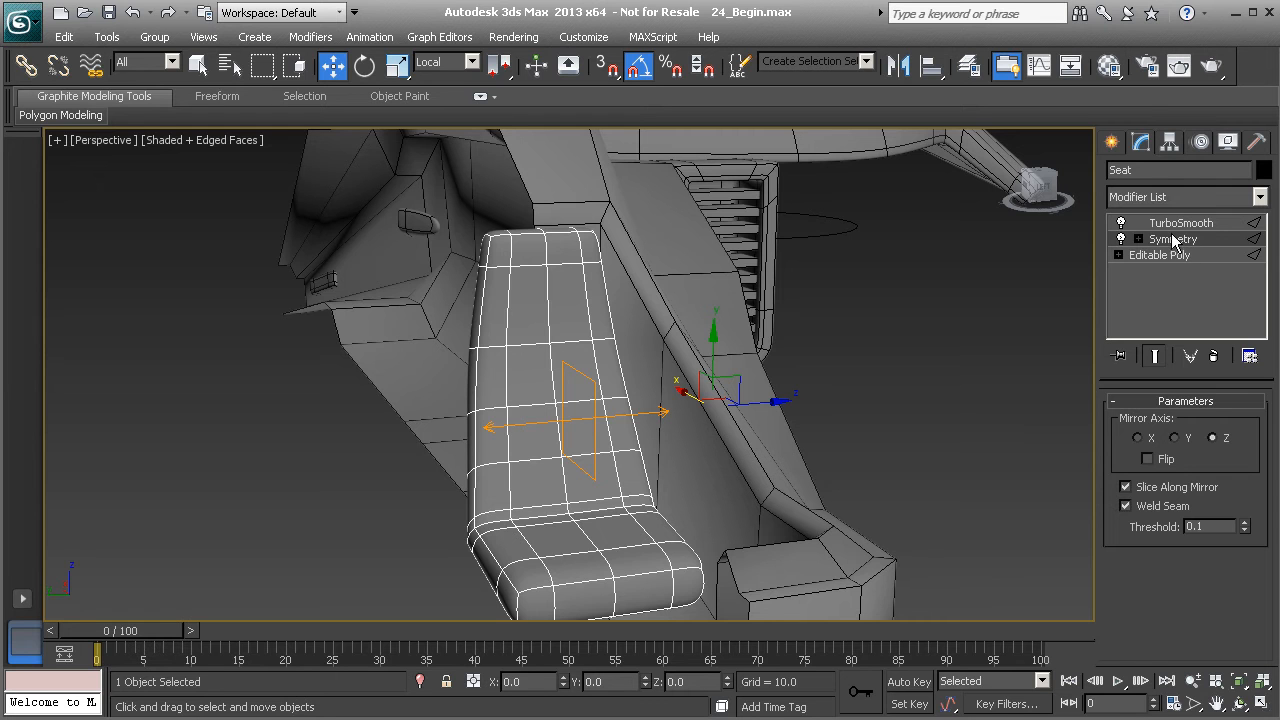
pyautogui.click(1173, 226)
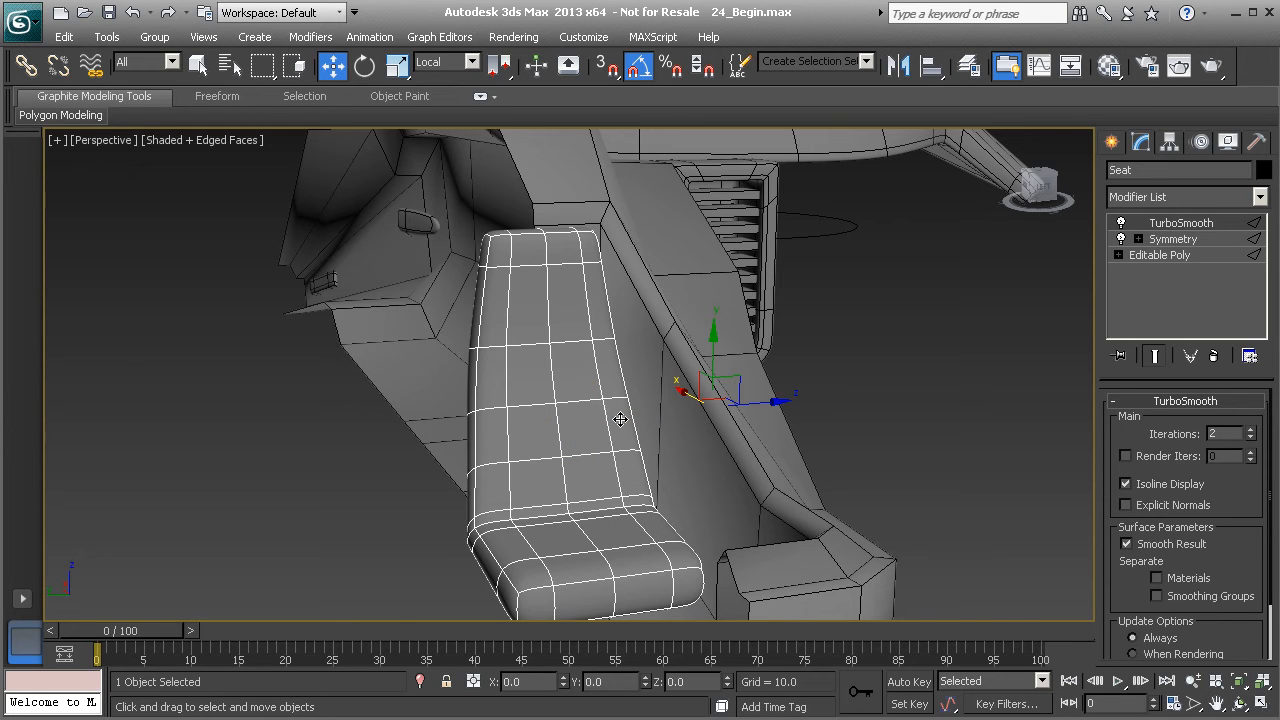
pyautogui.rightClick(1173, 228)
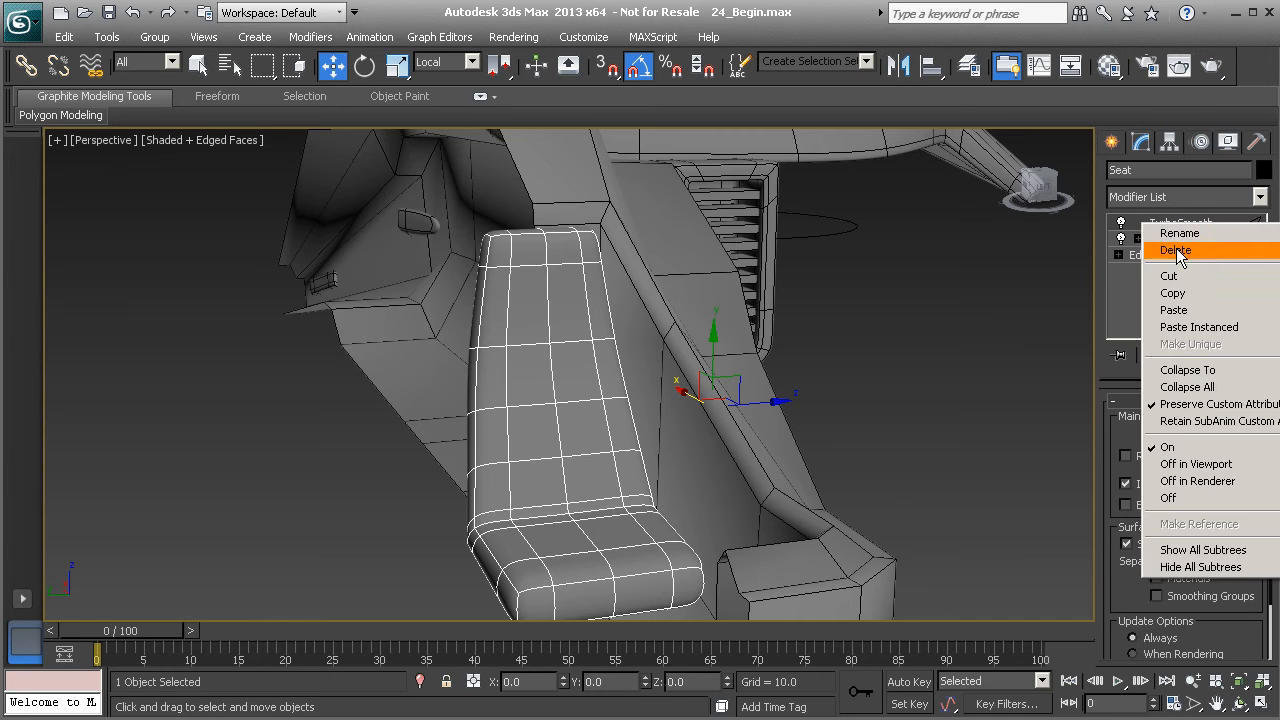
pyautogui.click(1176, 254)
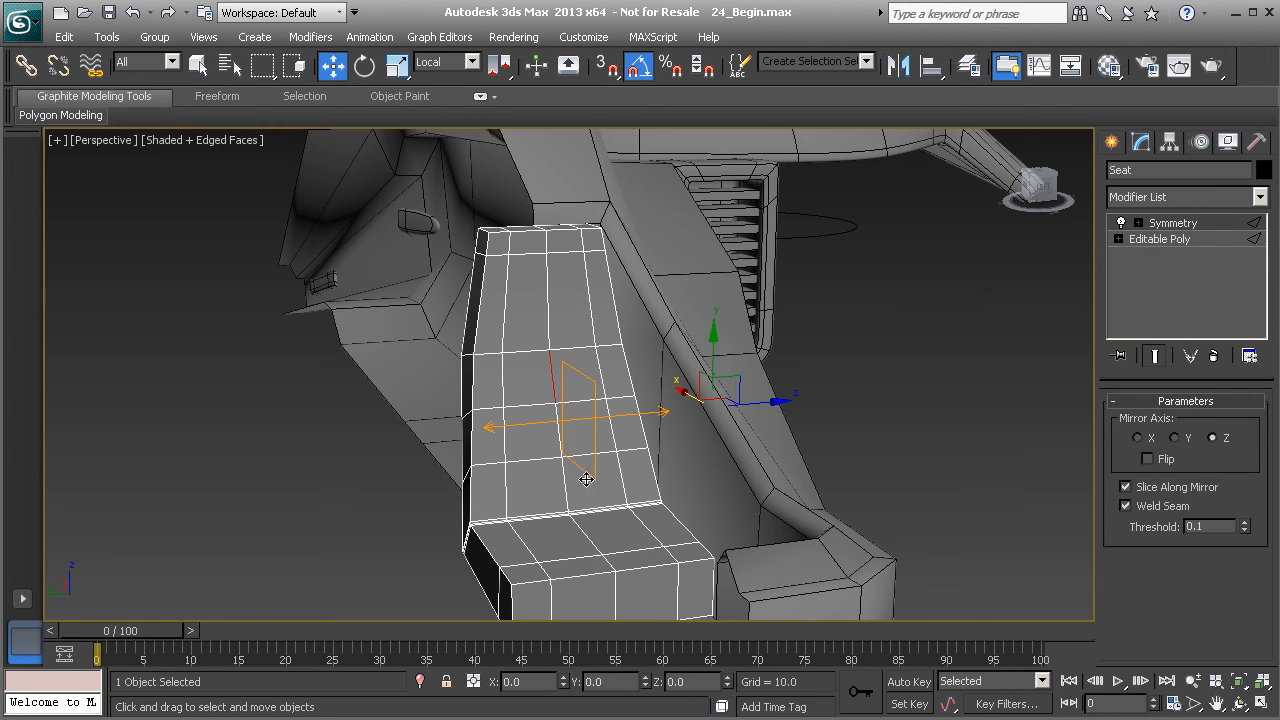
# - Convert the seat to Editable Poly, collapsing the Symmetry modifier into the mesh
pyautogui.rightClick(528, 345)
pyautogui.moveTo(684, 531)
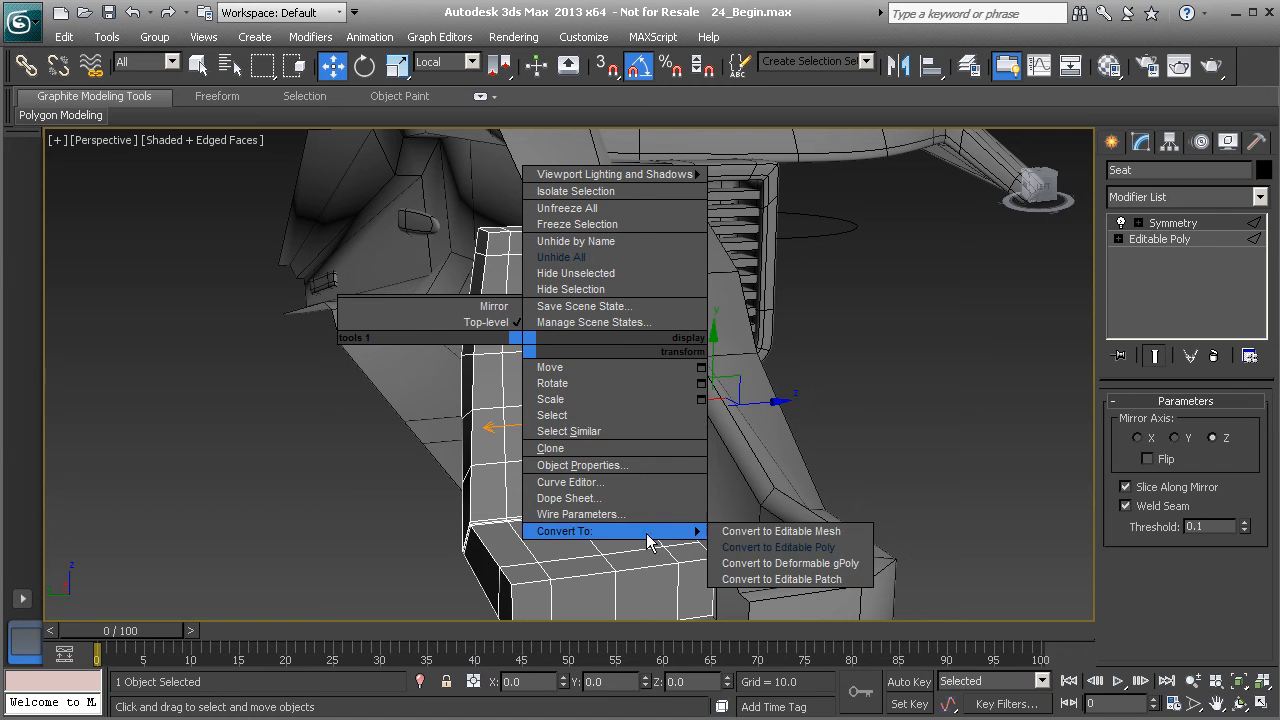
pyautogui.click(742, 549)
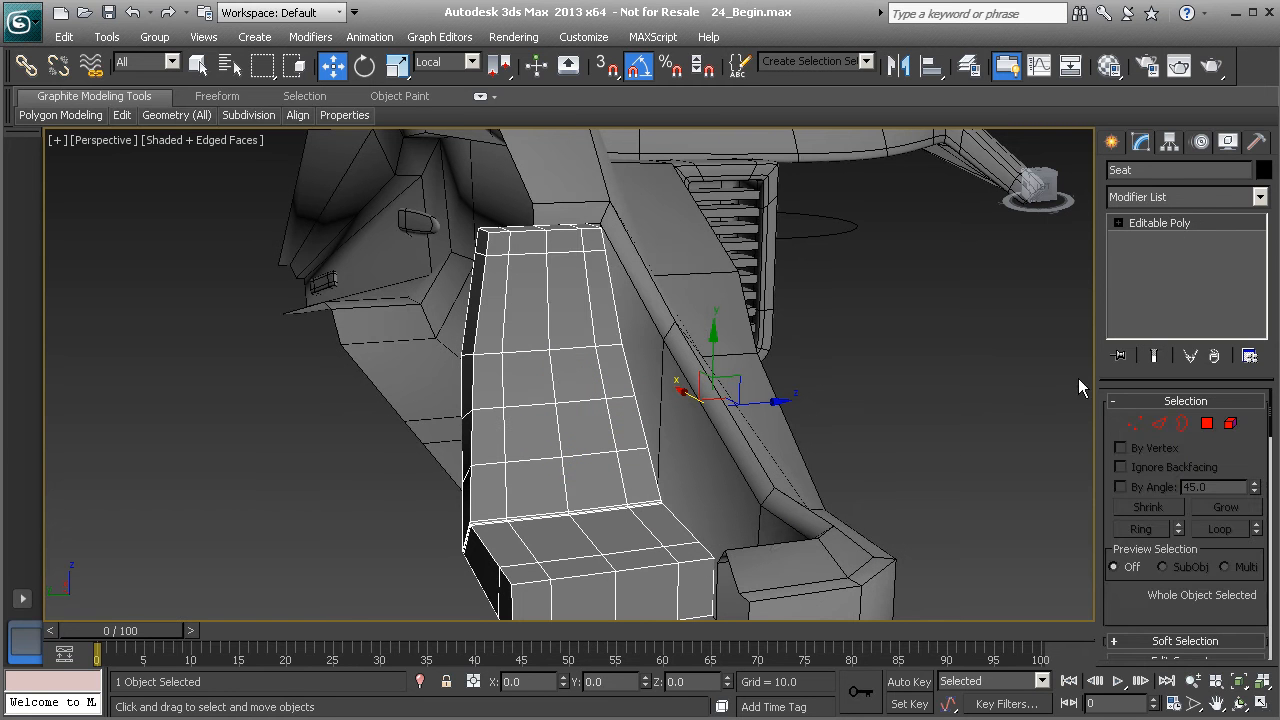
# - Add a TurboSmooth modifier to the seat with 2 iterations and Isoline Display enabled
pyautogui.click(1259, 196)
pyautogui.moveTo(1272, 218); pyautogui.dragTo(1276, 665)
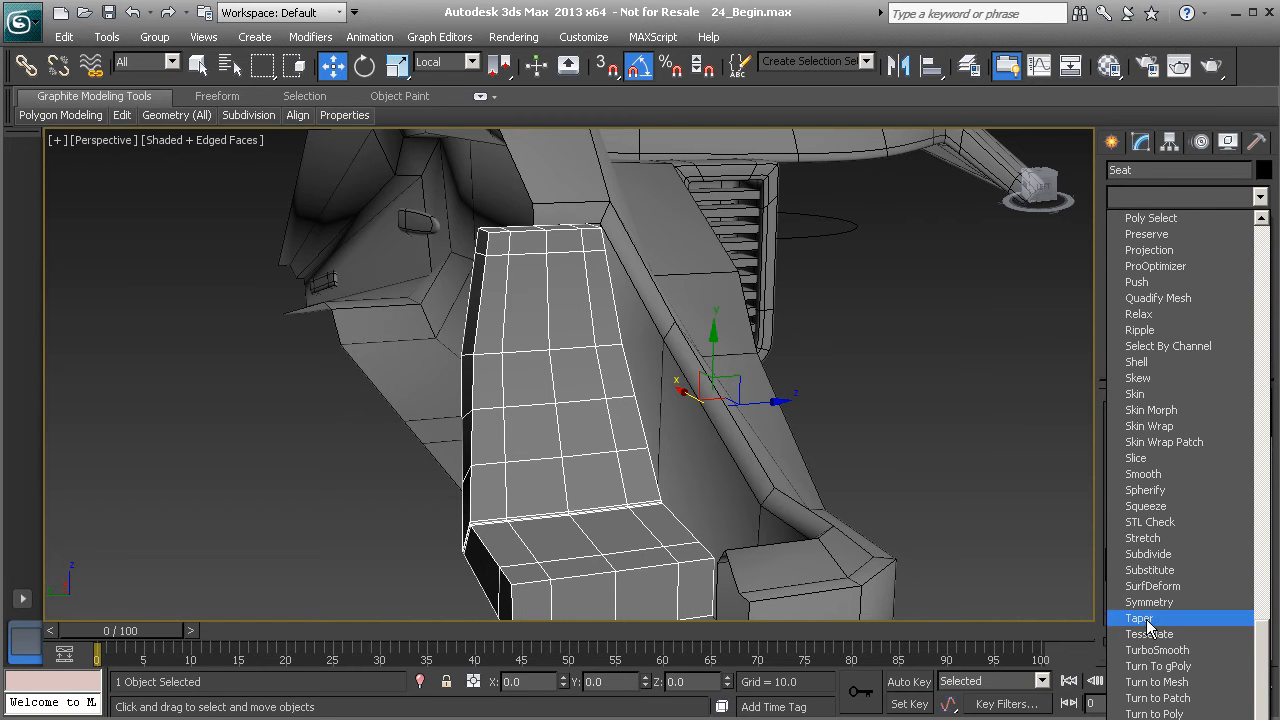
pyautogui.click(1157, 655)
pyautogui.click(1251, 429)
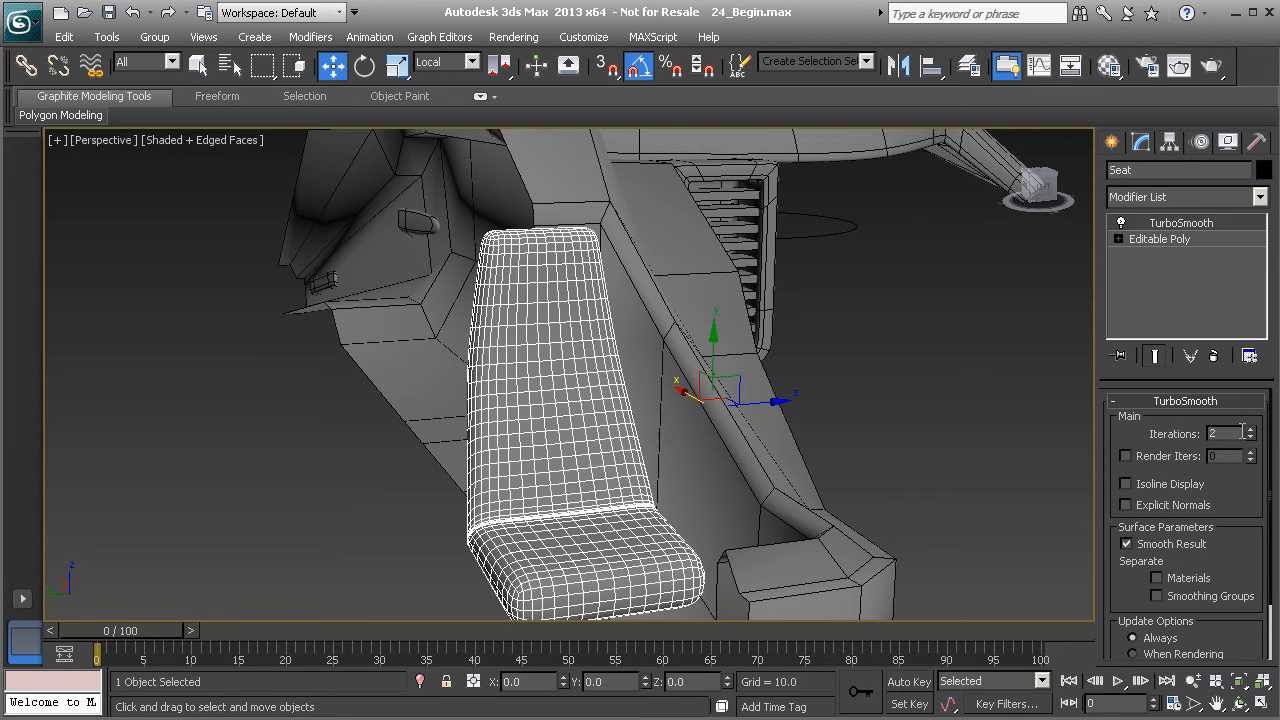
pyautogui.click(1126, 484)
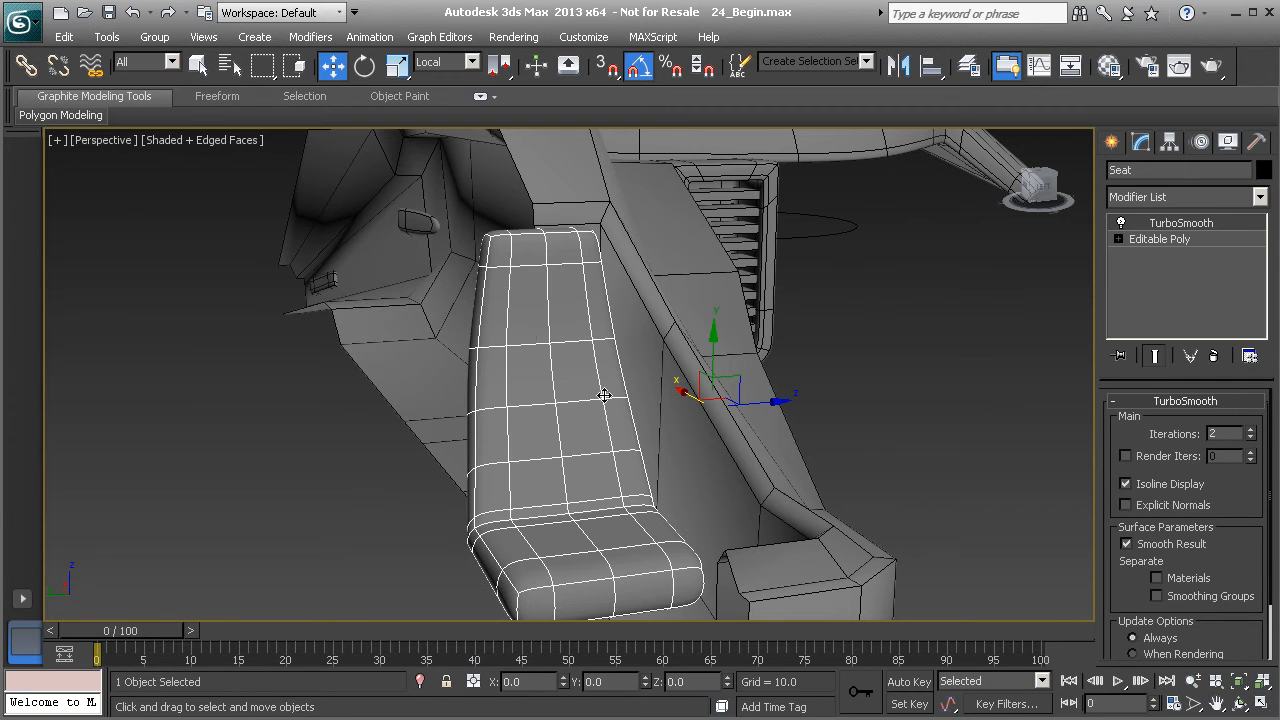
# - Enter polygon level of the Editable Poly with the end result of the stack shown
pyautogui.click(1151, 239)
pyautogui.click(1154, 356)
pyautogui.keyDown('alt'); pyautogui.moveTo(737, 371); pyautogui.dragTo(649, 360, button='middle'); pyautogui.keyUp('alt')
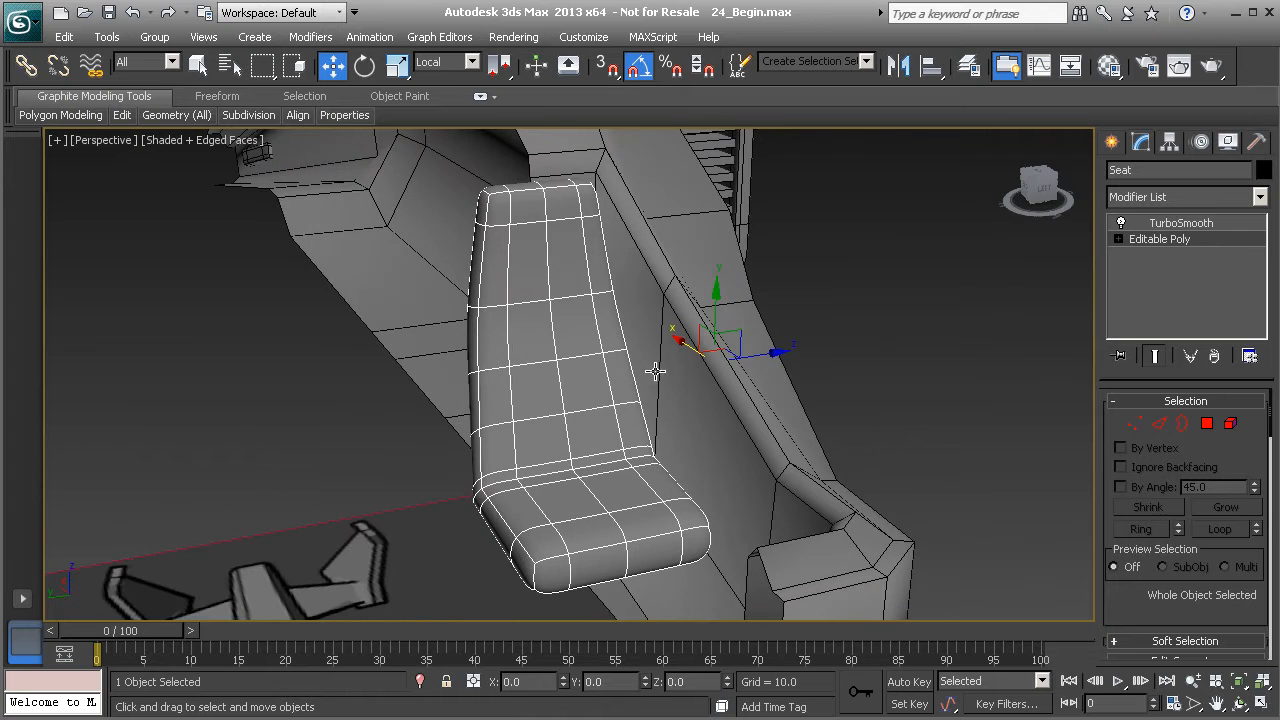
pyautogui.click(1207, 423)
# - Bevel a row of four polygons across the lower backrest with height 1 and outline -0.2
pyautogui.scroll(5, 537, 391)
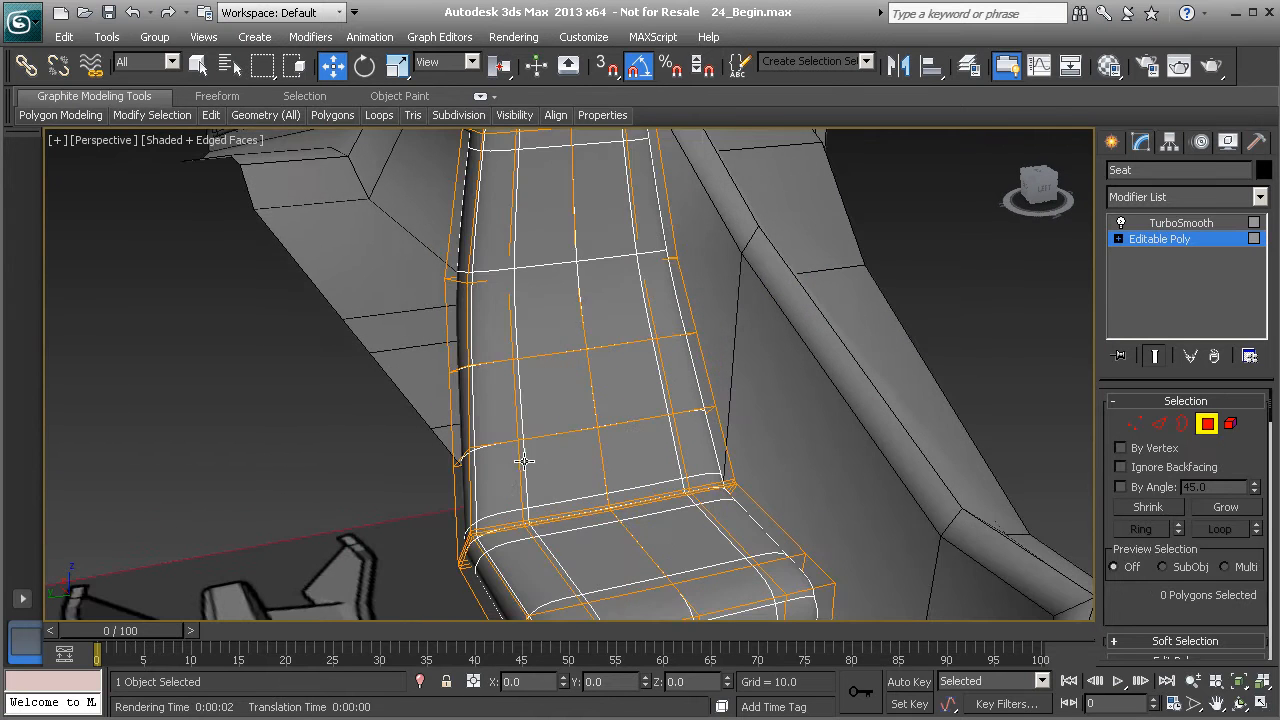
pyautogui.click(503, 410)
pyautogui.keyDown('ctrl'); pyautogui.click(565, 410); pyautogui.keyUp('ctrl')
pyautogui.keyDown('ctrl'); pyautogui.click(629, 396); pyautogui.keyUp('ctrl')
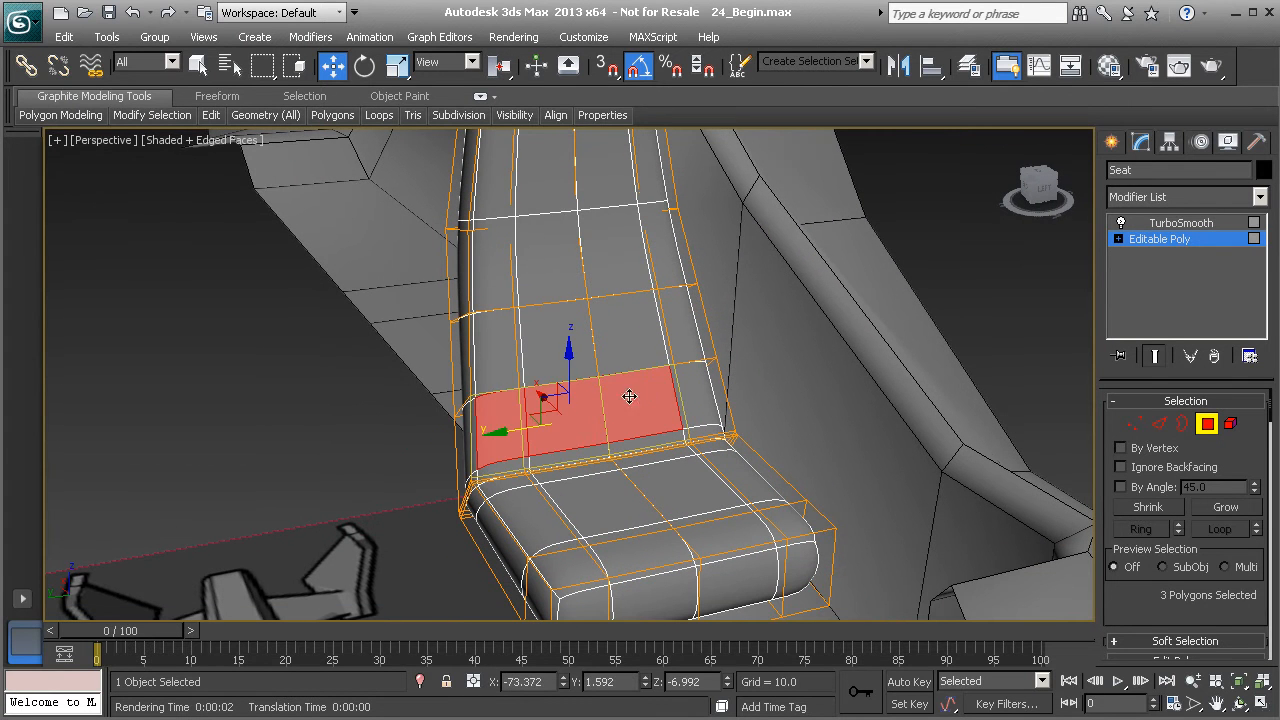
pyautogui.keyDown('ctrl'); pyautogui.click(696, 382); pyautogui.keyUp('ctrl')
pyautogui.keyDown('alt'); pyautogui.moveTo(696, 382); pyautogui.dragTo(635, 410, button='middle'); pyautogui.keyUp('alt')
pyautogui.moveTo(1164, 559); pyautogui.dragTo(1138, 388)
pyautogui.click(1176, 536)
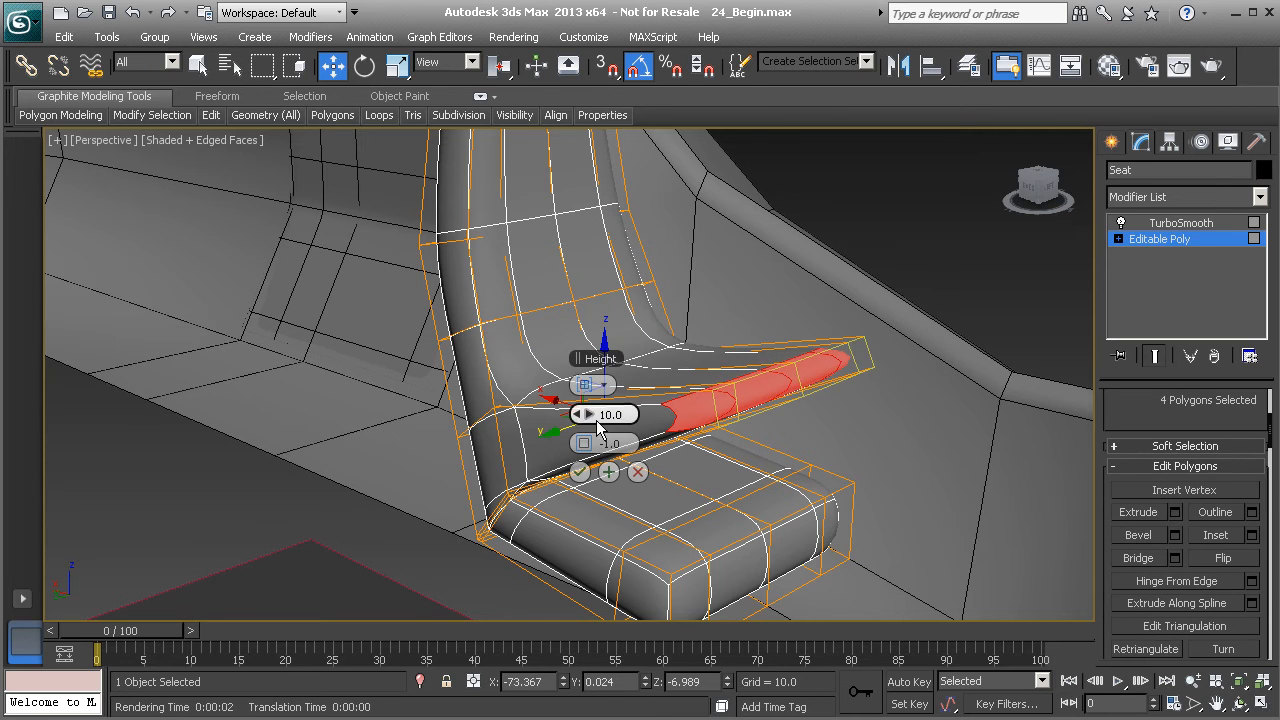
pyautogui.moveTo(582, 414); pyautogui.dragTo(580, 442)
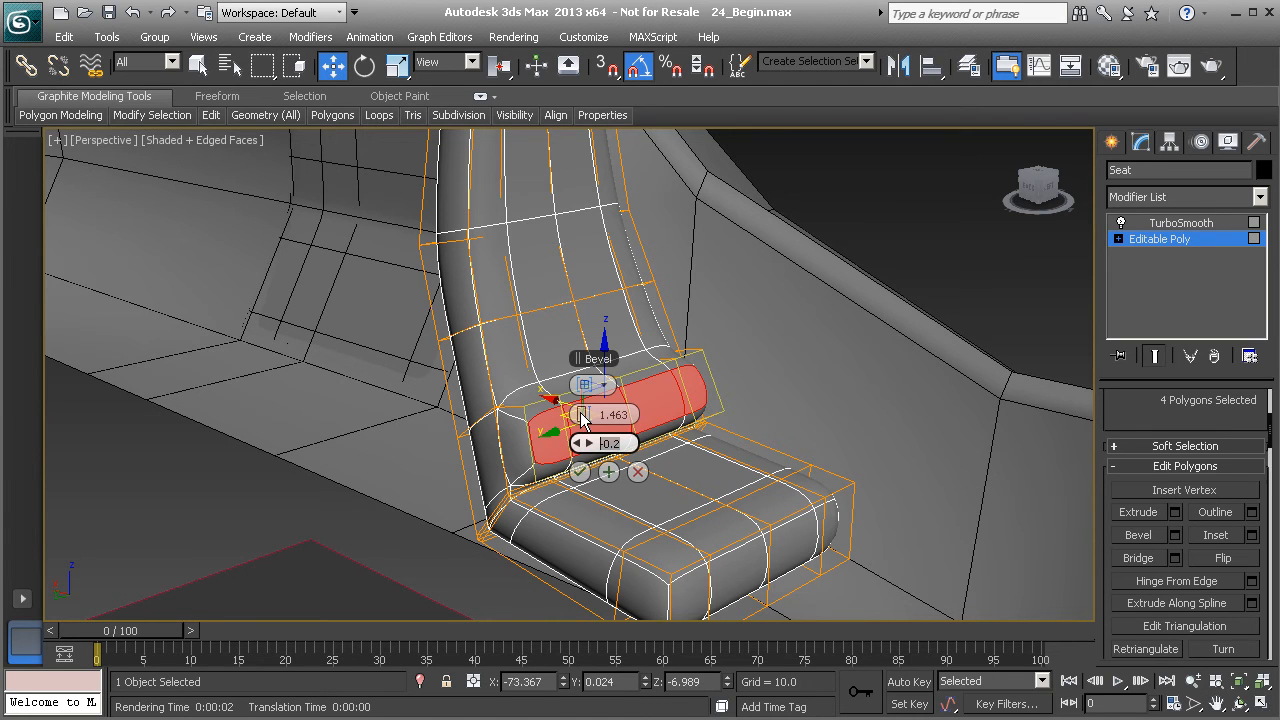
pyautogui.moveTo(581, 420); pyautogui.dragTo(574, 417)
pyautogui.keyDown('alt'); pyautogui.moveTo(489, 430); pyautogui.dragTo(520, 424, button='middle'); pyautogui.keyUp('alt')
pyautogui.scroll(3, 521, 427)
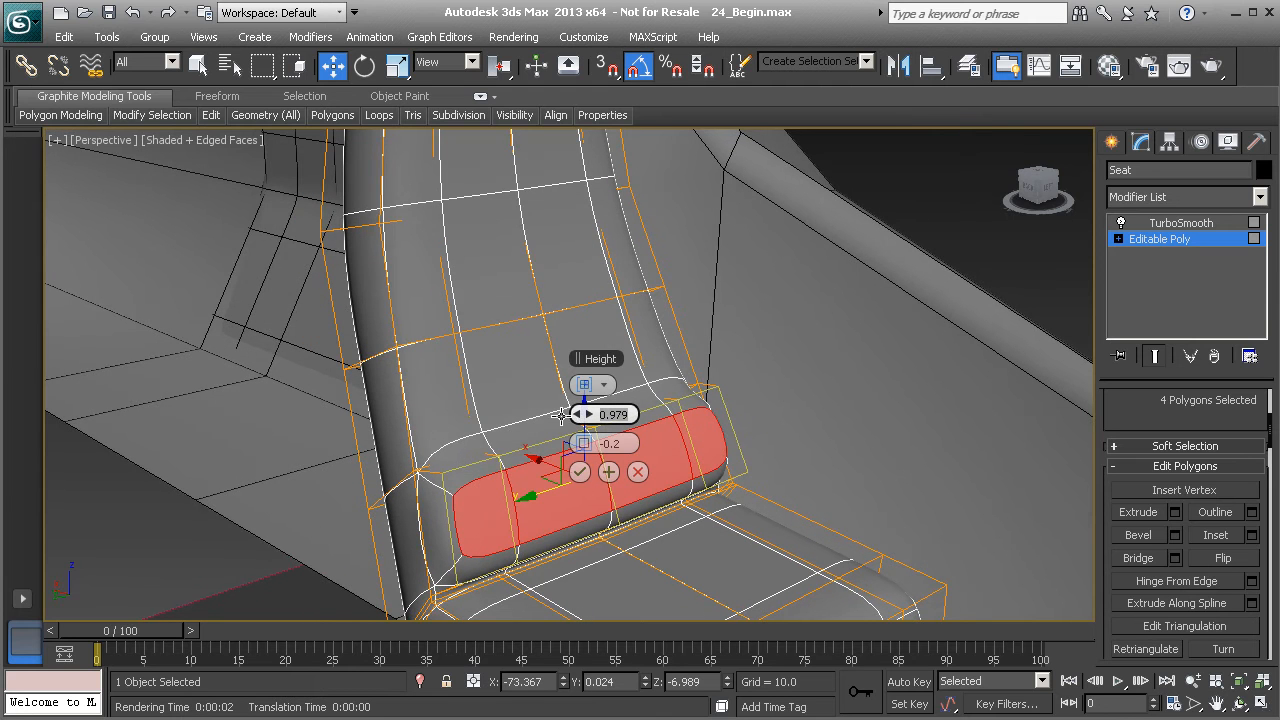
pyautogui.write('1')
pyautogui.press('Return')
pyautogui.click(579, 471)
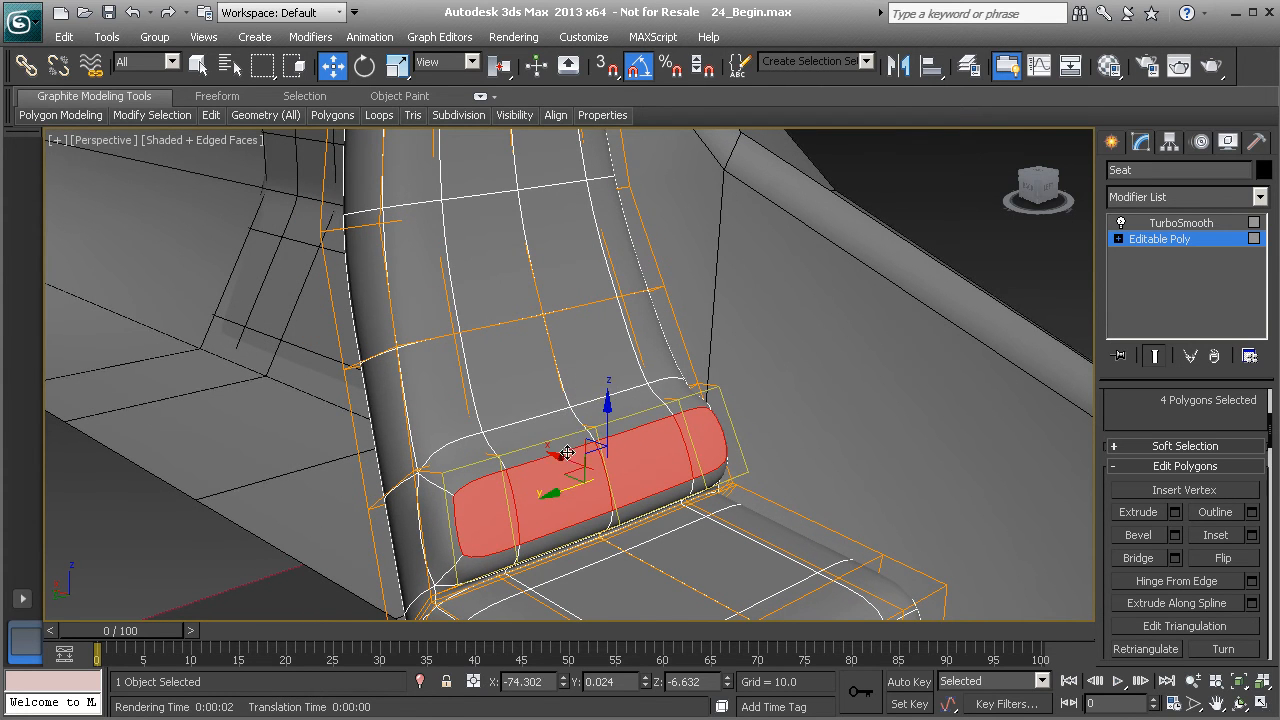
# - Bevel the row of four polygons just above with height 1 and outline -0.2 to form a second cushion
pyautogui.click(450, 392)
pyautogui.keyDown('ctrl'); pyautogui.click(489, 377); pyautogui.keyUp('ctrl')
pyautogui.keyDown('ctrl'); pyautogui.click(572, 357); pyautogui.keyUp('ctrl')
pyautogui.keyDown('ctrl'); pyautogui.click(640, 338); pyautogui.keyUp('ctrl')
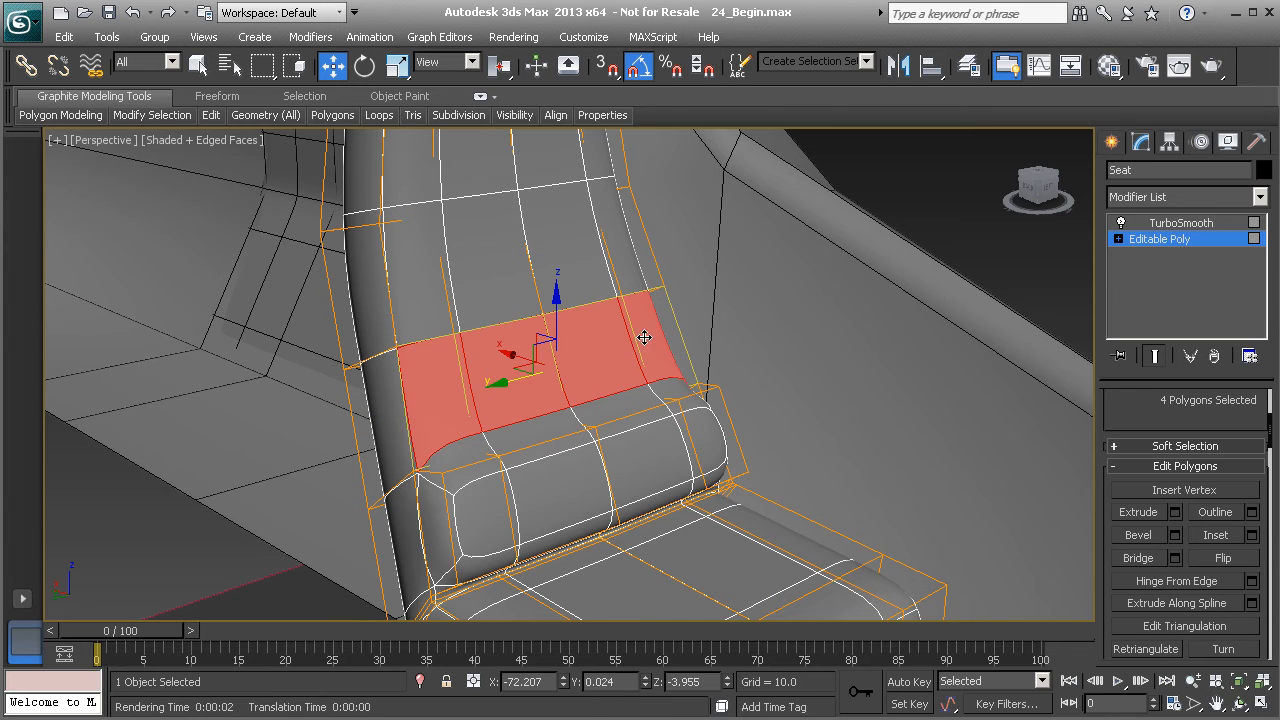
pyautogui.click(1175, 535)
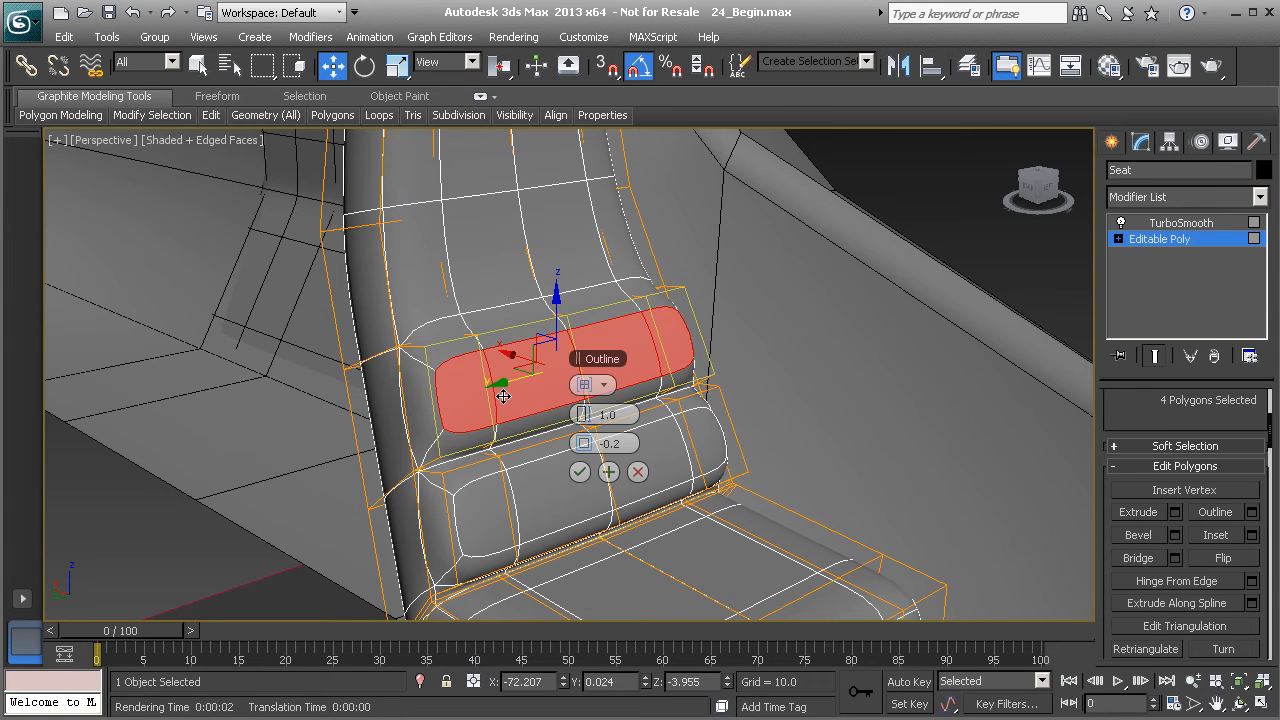
pyautogui.keyDown('alt'); pyautogui.moveTo(507, 386); pyautogui.dragTo(462, 432, button='middle'); pyautogui.keyUp('alt')
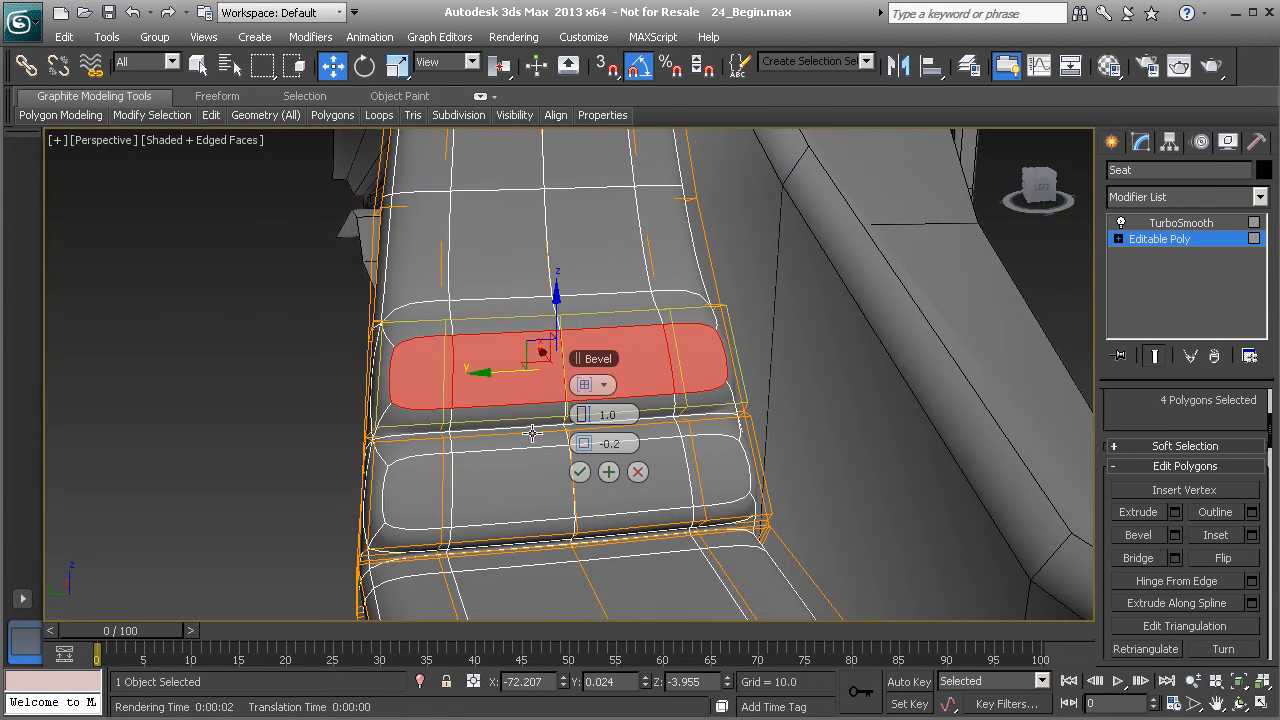
pyautogui.click(580, 472)
# - Select the polygons of both backrest cushions and inspect the seat from the side
pyautogui.keyDown('alt'); pyautogui.moveTo(540, 450); pyautogui.dragTo(538, 487, button='middle'); pyautogui.keyUp('alt')
pyautogui.moveTo(479, 412); pyautogui.dragTo(481, 420, button='middle')
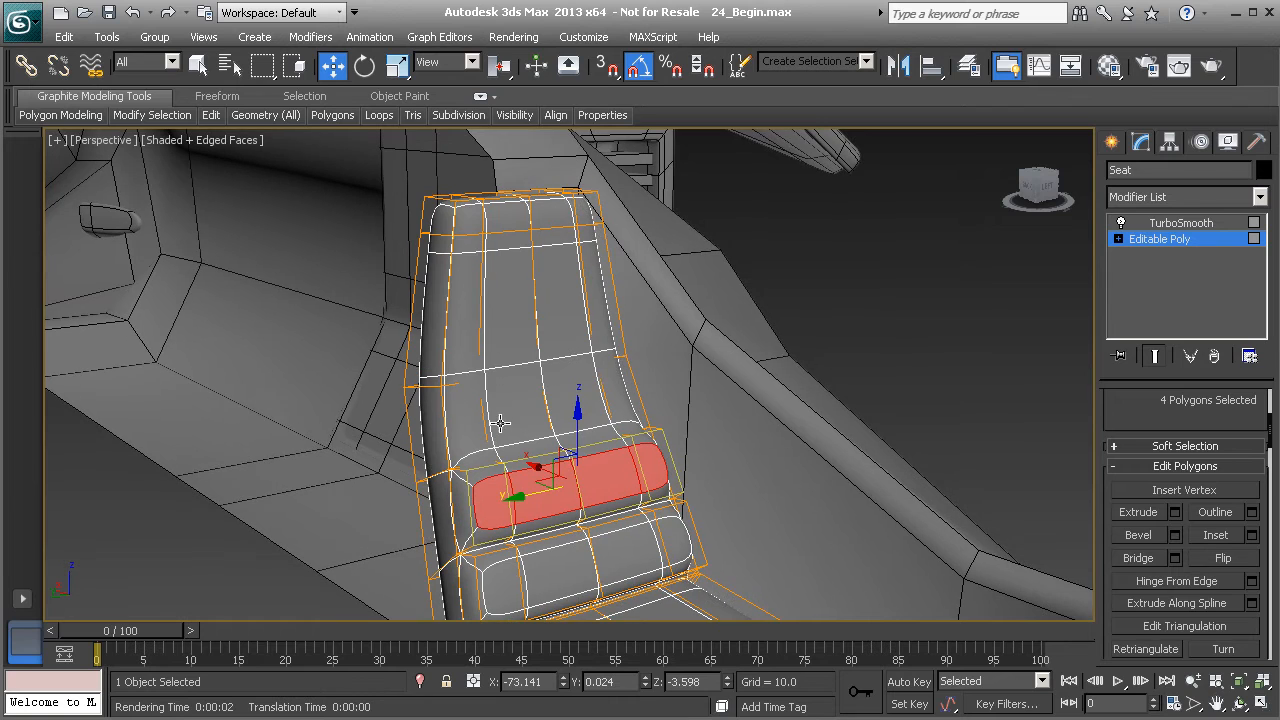
pyautogui.keyDown('ctrl'); pyautogui.click(479, 419); pyautogui.keyUp('ctrl')
pyautogui.keyDown('ctrl'); pyautogui.click(515, 405); pyautogui.keyUp('ctrl')
pyautogui.keyDown('ctrl'); pyautogui.click(565, 395); pyautogui.keyUp('ctrl')
pyautogui.keyDown('ctrl'); pyautogui.click(605, 390); pyautogui.keyUp('ctrl')
pyautogui.moveTo(613, 413)
pyautogui.keyDown('alt'); pyautogui.mouseDown(button='middle')
pyautogui.moveTo(622, 440)
pyautogui.moveTo(602, 400)
pyautogui.mouseUp(button='middle'); pyautogui.keyUp('alt')
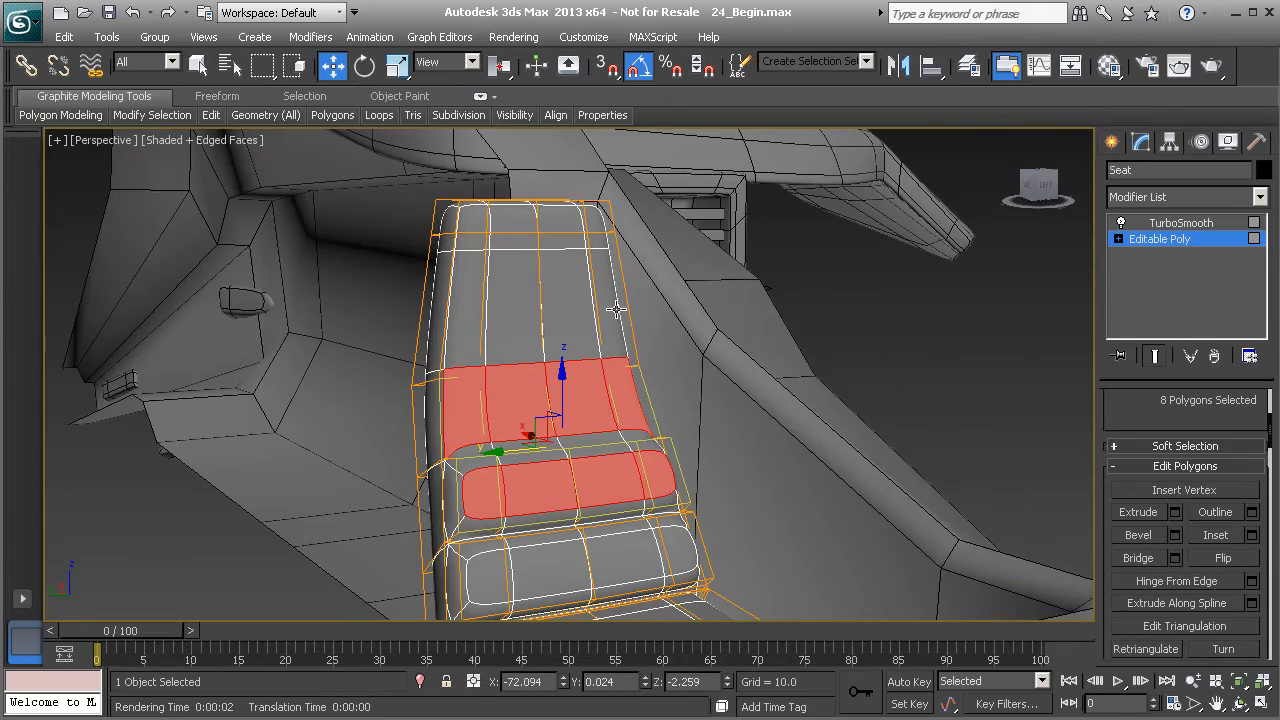
pyautogui.keyDown('alt'); pyautogui.moveTo(533, 328); pyautogui.dragTo(680, 366, button='middle'); pyautogui.keyUp('alt')
pyautogui.scroll(-2, 572, 341)
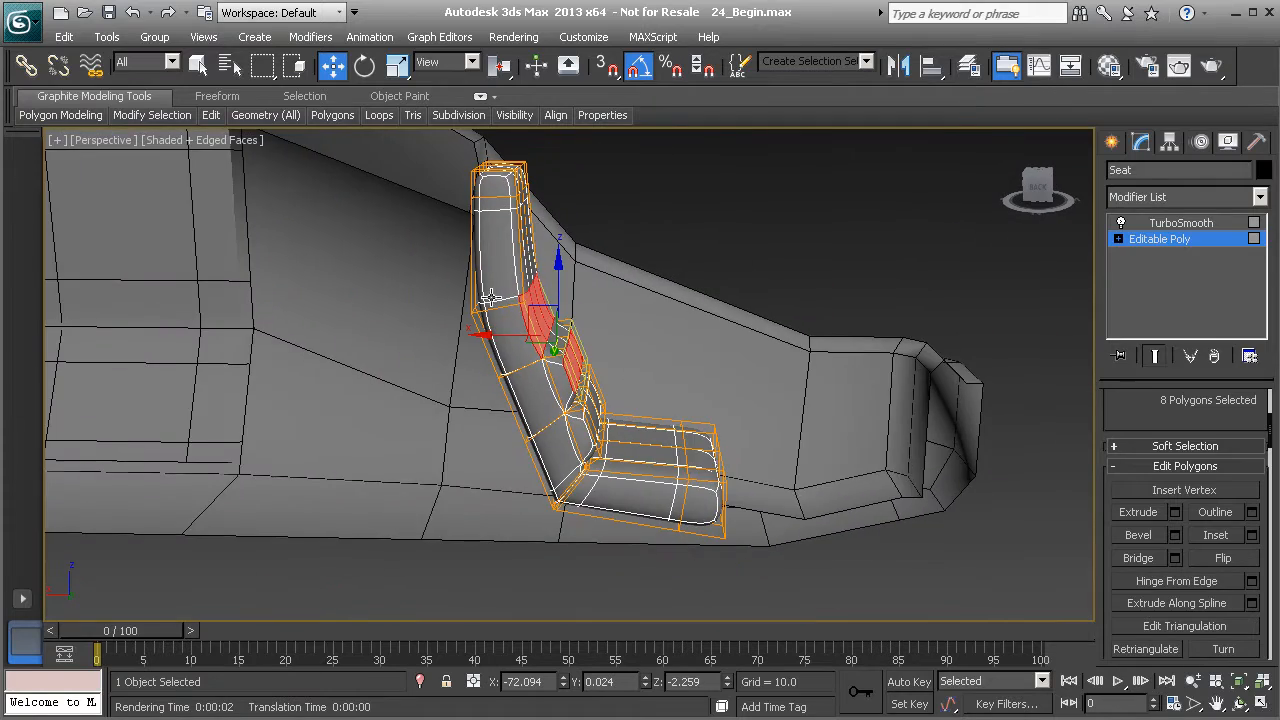
pyautogui.keyDown('alt'); pyautogui.moveTo(512, 312); pyautogui.dragTo(560, 320, button='middle'); pyautogui.keyUp('alt')
# - Select the horizontal edge loop across the upper backrest and move it upward
pyautogui.click(1137, 240)
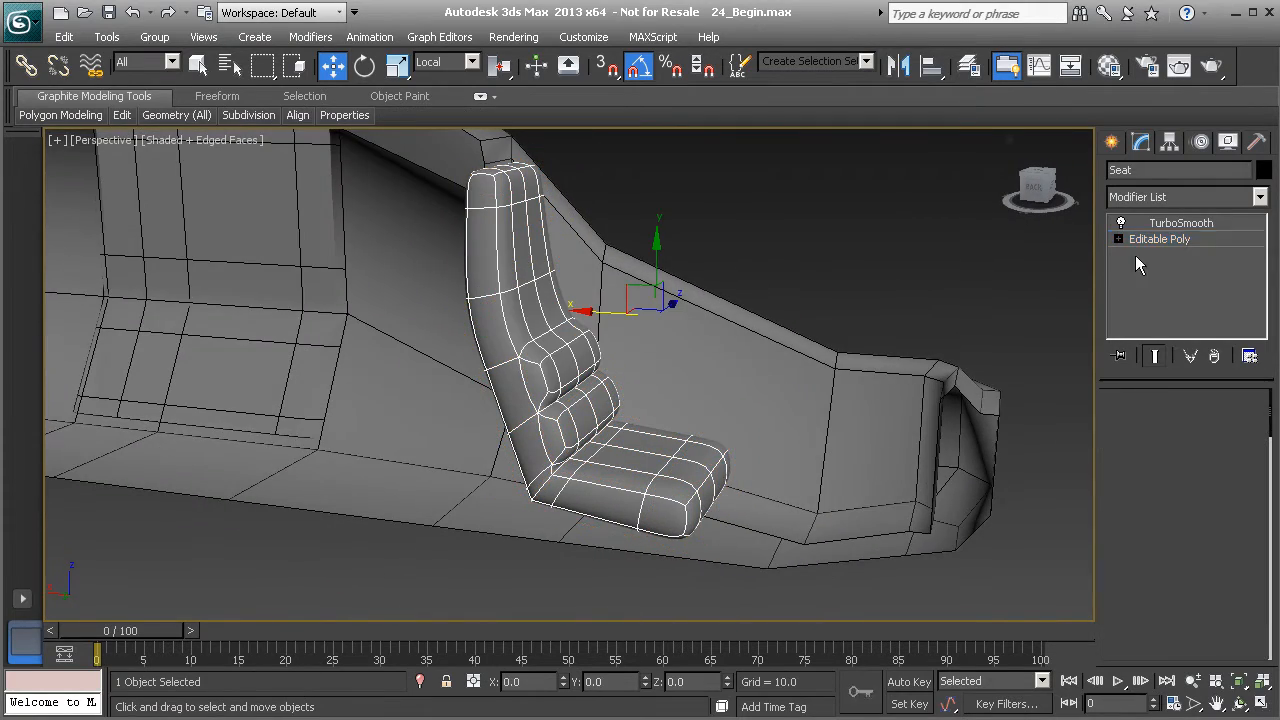
pyautogui.click(1158, 424)
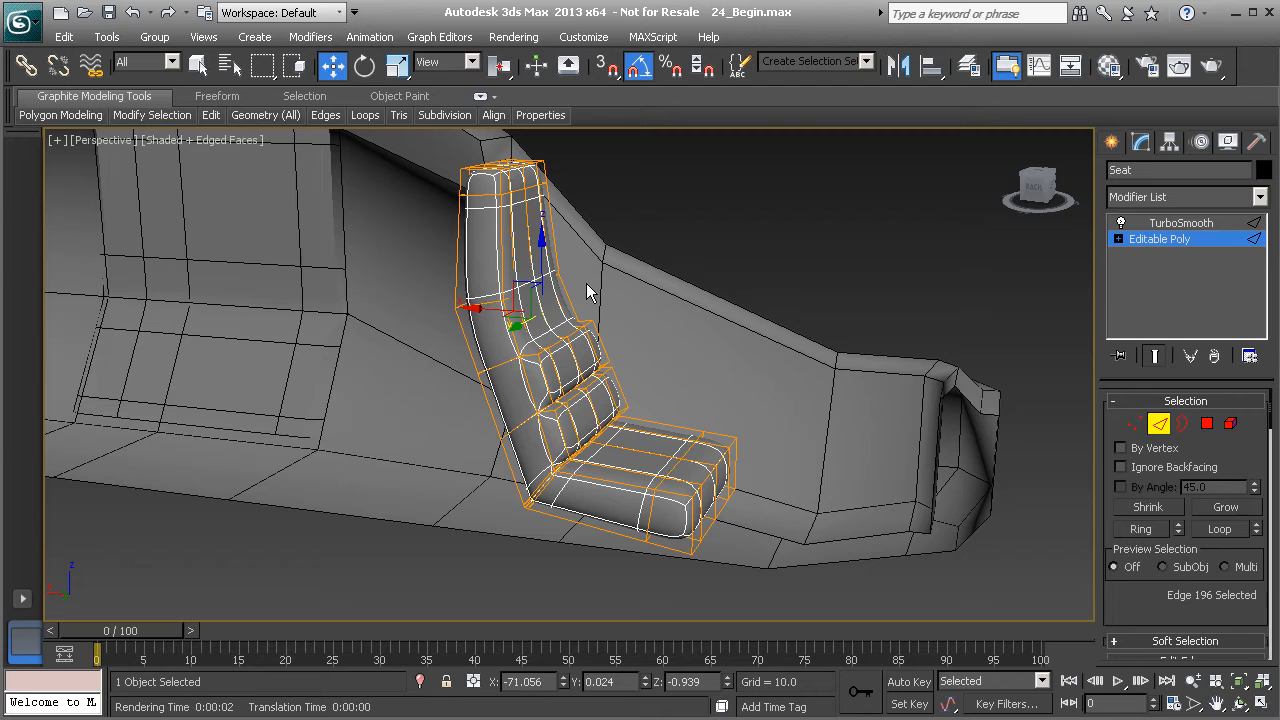
pyautogui.doubleClick(484, 305)
pyautogui.scroll(3, 484, 312)
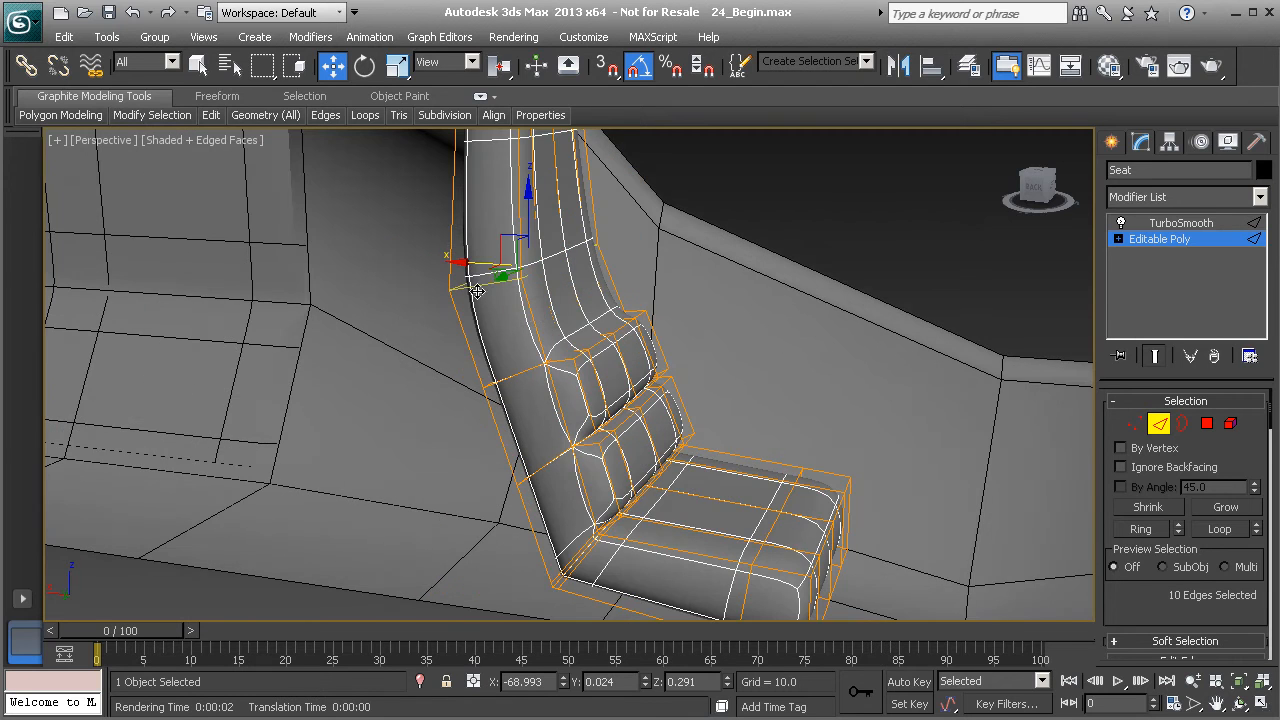
pyautogui.keyDown('alt'); pyautogui.moveTo(482, 287); pyautogui.dragTo(514, 328, button='middle'); pyautogui.keyUp('alt')
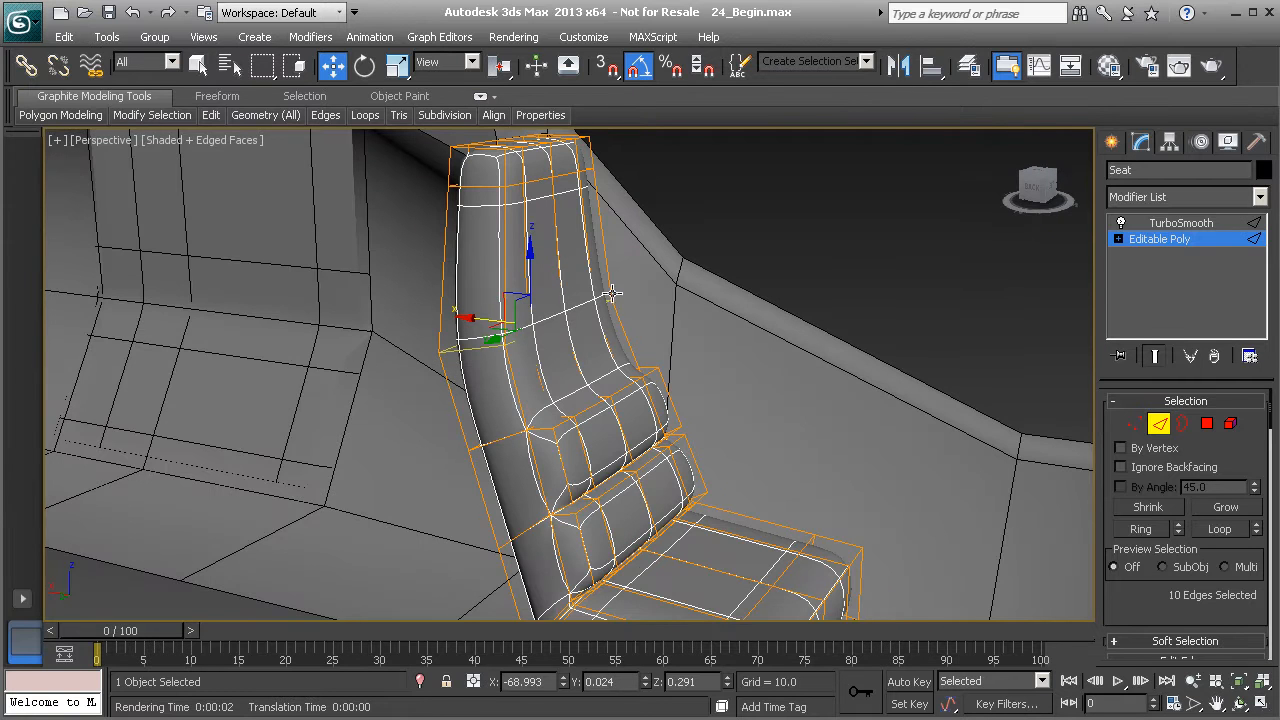
pyautogui.moveTo(1210, 598); pyautogui.dragTo(1190, 470)
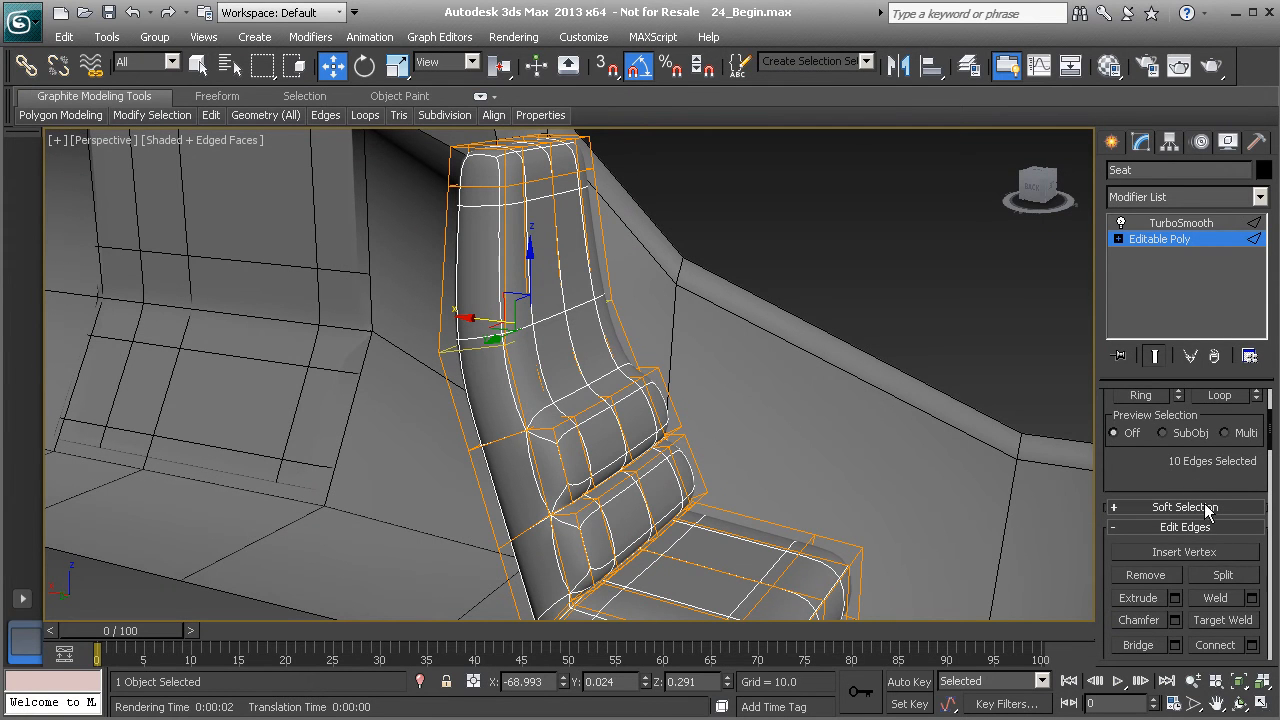
pyautogui.scroll(-5, 1214, 563)
pyautogui.scroll(2, 1205, 560)
pyautogui.scroll(-2, 1195, 570)
pyautogui.click(1187, 579)
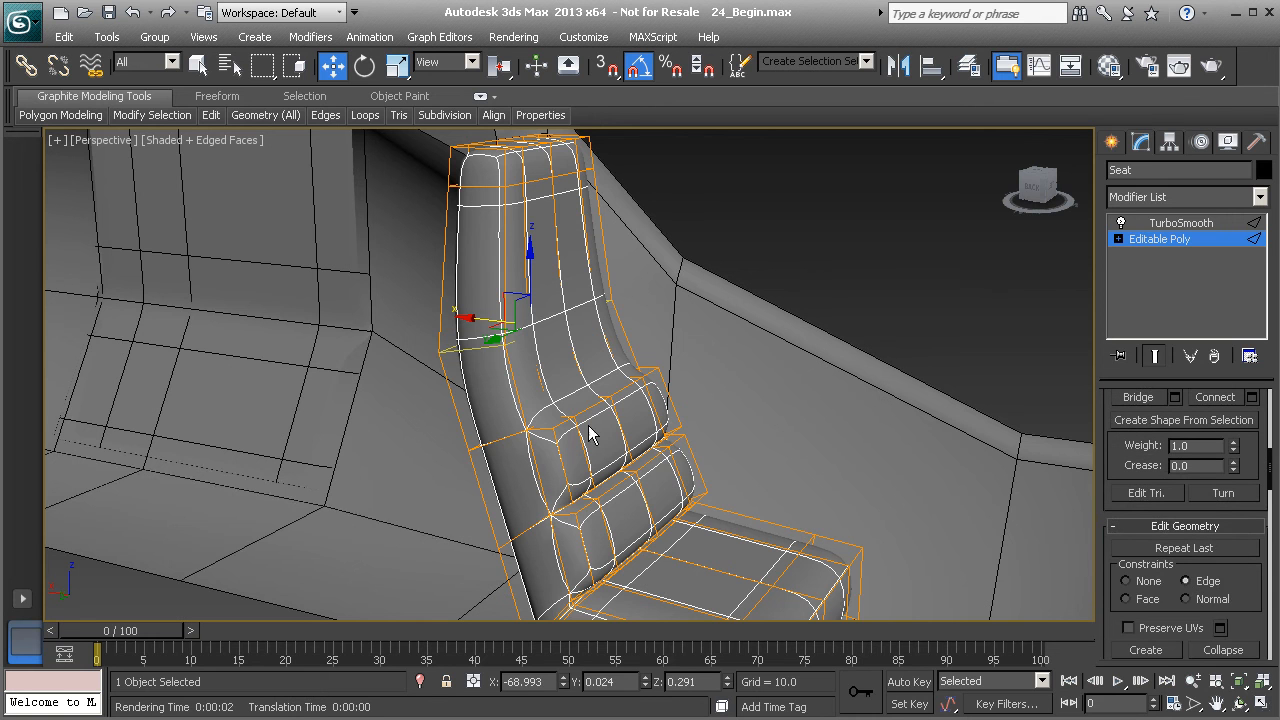
pyautogui.moveTo(528, 275); pyautogui.dragTo(527, 217)
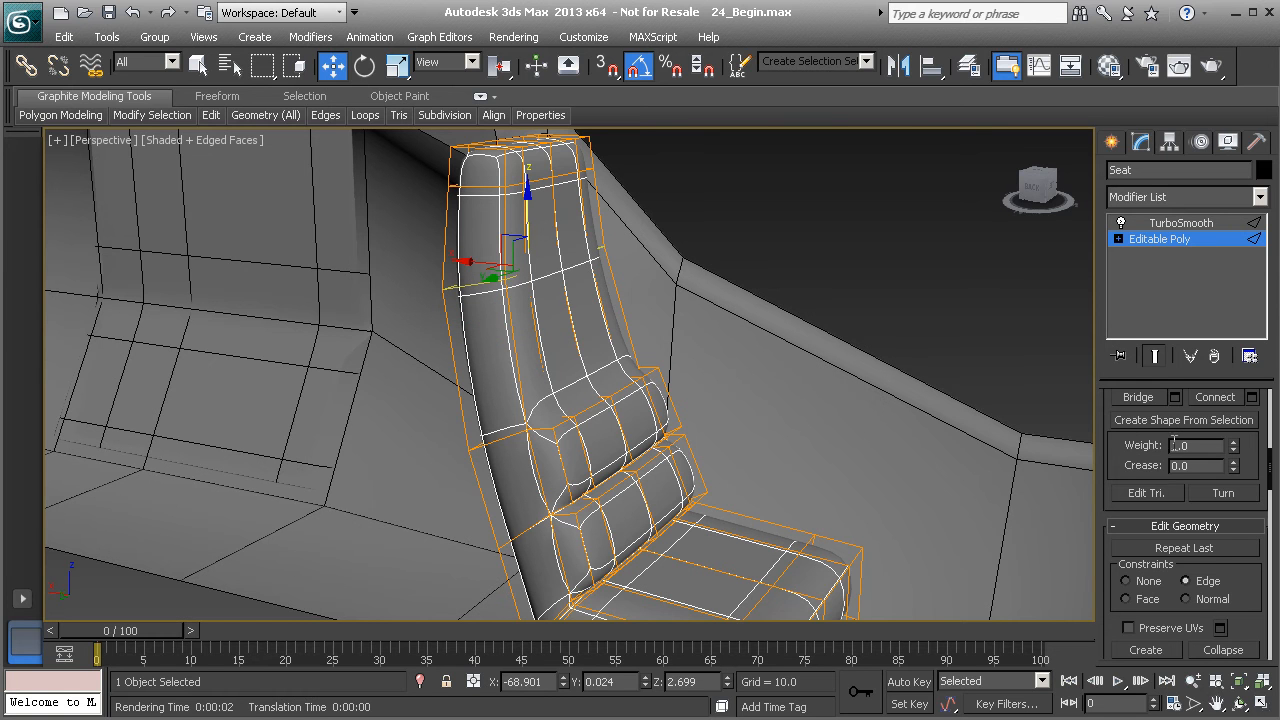
# - Bevel the row of four polygons above the backrest cushions with height 1 and outline -0.2
pyautogui.press('4')
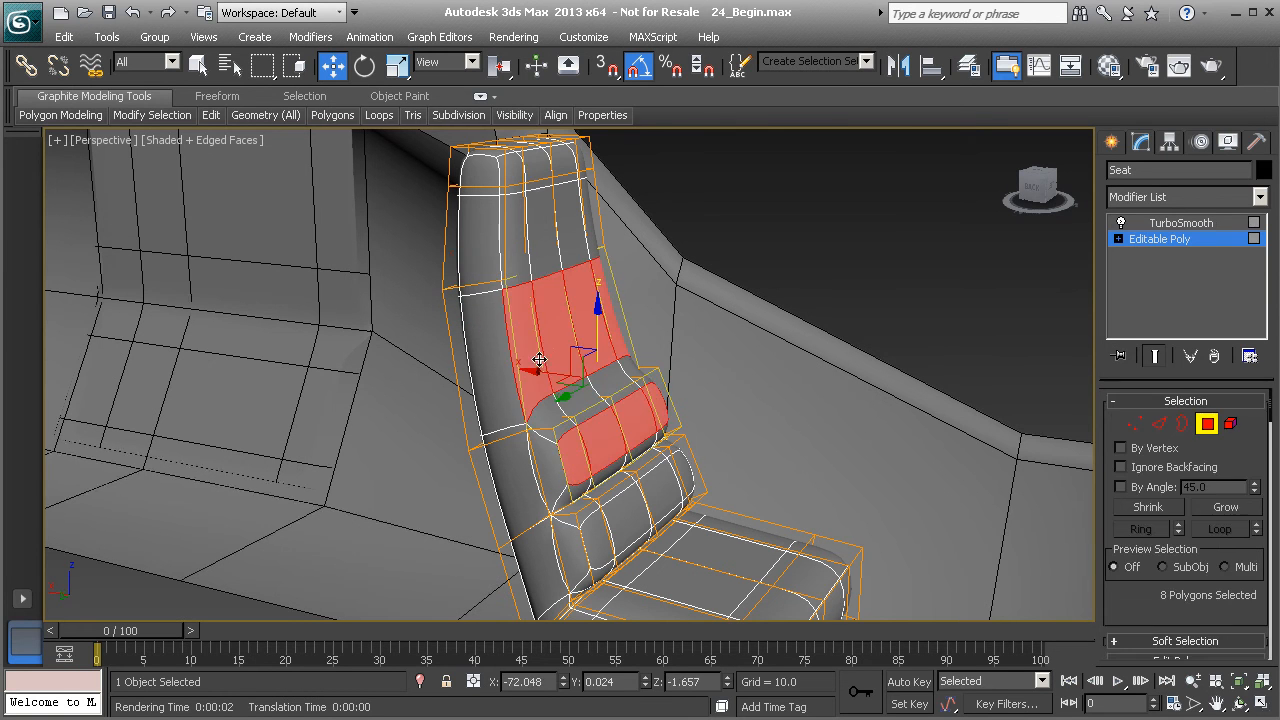
pyautogui.keyDown('alt'); pyautogui.moveTo(563, 357); pyautogui.dragTo(514, 354, button='middle'); pyautogui.keyUp('alt')
pyautogui.click(512, 352)
pyautogui.keyDown('ctrl'); pyautogui.click(546, 346); pyautogui.keyUp('ctrl')
pyautogui.keyDown('ctrl'); pyautogui.click(614, 328); pyautogui.keyUp('ctrl')
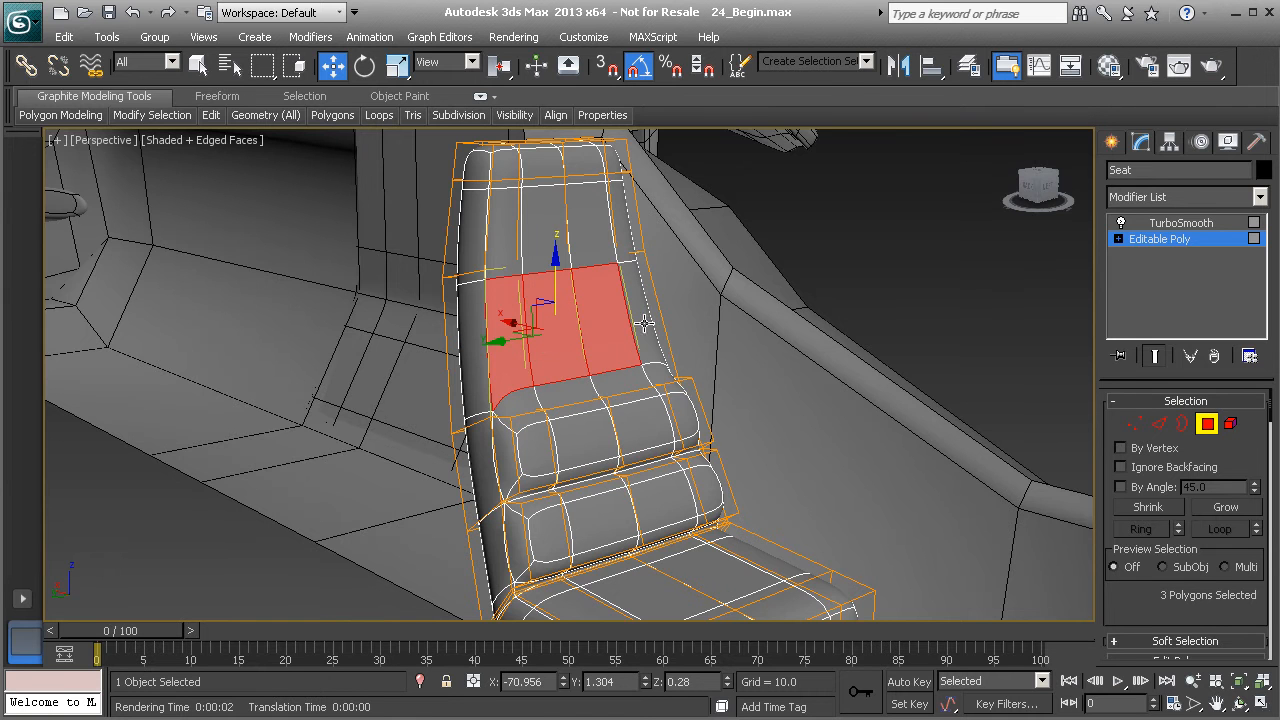
pyautogui.keyDown('ctrl'); pyautogui.click(646, 323); pyautogui.keyUp('ctrl')
pyautogui.keyDown('alt'); pyautogui.moveTo(709, 398); pyautogui.dragTo(675, 398, button='middle'); pyautogui.keyUp('alt')
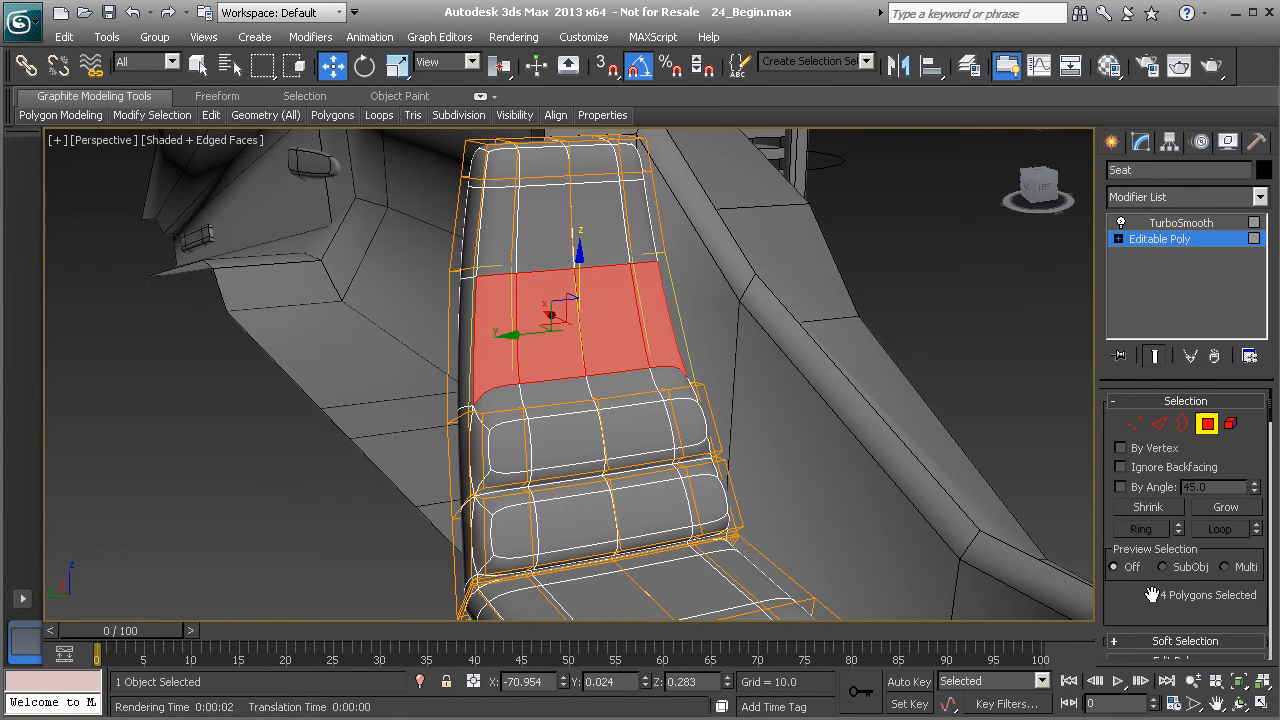
pyautogui.scroll(-3, 1153, 545)
pyautogui.click(1175, 561)
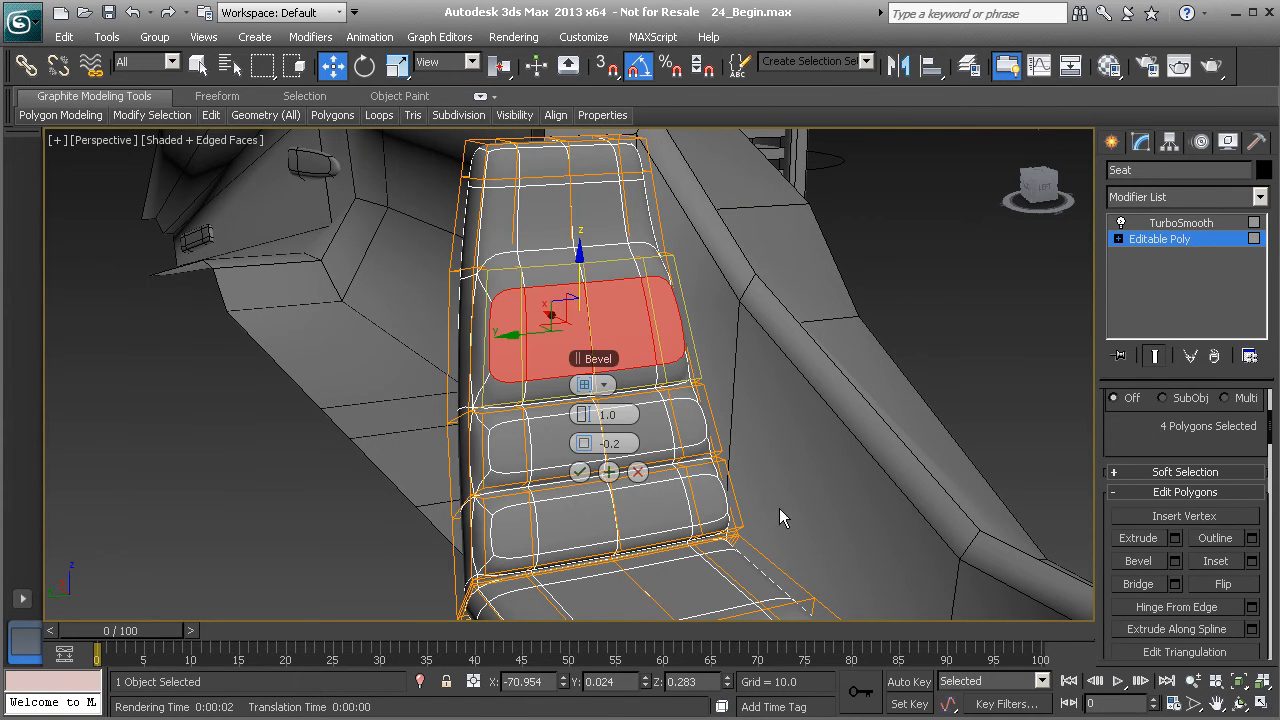
pyautogui.keyDown('alt'); pyautogui.moveTo(500, 380); pyautogui.dragTo(544, 302, button='middle'); pyautogui.keyUp('alt')
pyautogui.click(579, 471)
# - Bevel the eight top backrest polygons with height 1 and outline -1.0 to form a head cushion
pyautogui.click(551, 303)
pyautogui.keyDown('ctrl'); pyautogui.click(506, 297); pyautogui.keyUp('ctrl')
pyautogui.keyDown('ctrl'); pyautogui.click(508, 252); pyautogui.keyUp('ctrl')
pyautogui.keyDown('ctrl'); pyautogui.click(542, 256); pyautogui.keyUp('ctrl')
pyautogui.keyDown('ctrl'); pyautogui.click(596, 258); pyautogui.keyUp('ctrl')
pyautogui.keyDown('ctrl'); pyautogui.click(608, 285); pyautogui.keyUp('ctrl')
pyautogui.keyDown('ctrl'); pyautogui.click(651, 290); pyautogui.keyUp('ctrl')
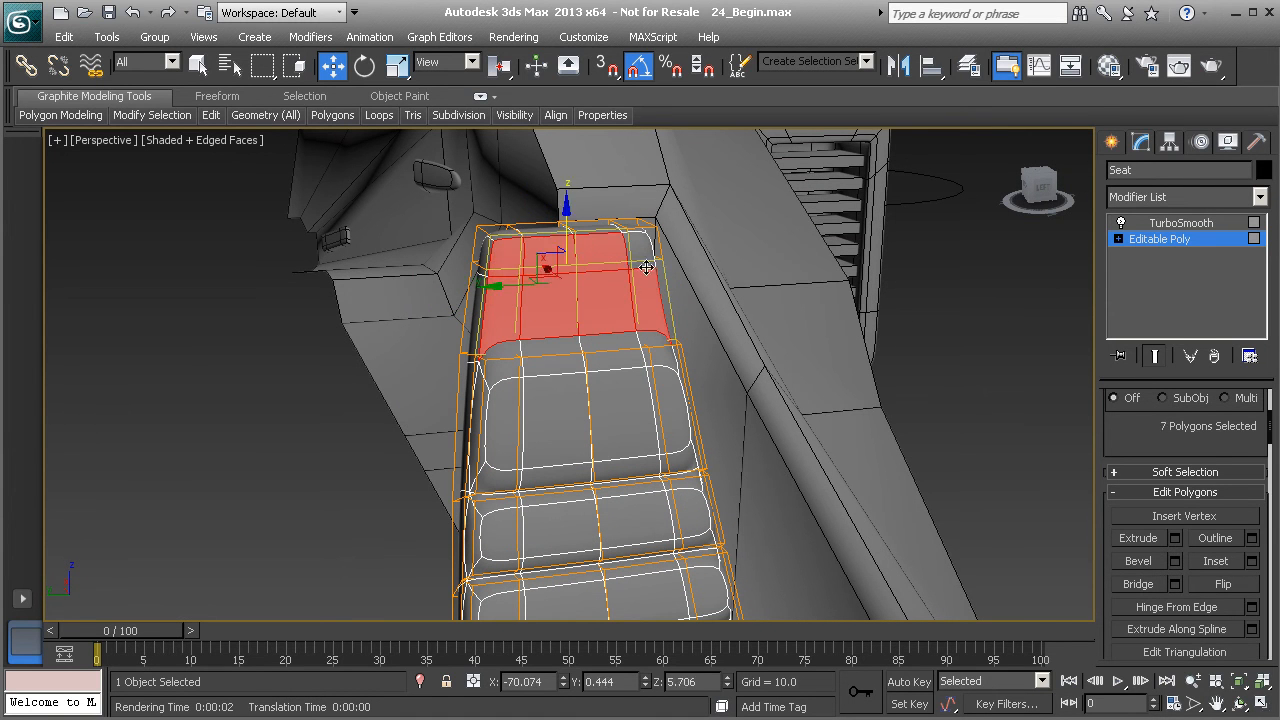
pyautogui.keyDown('ctrl'); pyautogui.click(640, 250); pyautogui.keyUp('ctrl')
pyautogui.keyDown('shift'); pyautogui.click(1158, 538); pyautogui.keyUp('shift')
pyautogui.keyDown('alt'); pyautogui.moveTo(531, 396); pyautogui.dragTo(550, 415, button='middle'); pyautogui.keyUp('alt')
pyautogui.click(638, 443)
pyautogui.click(1176, 561)
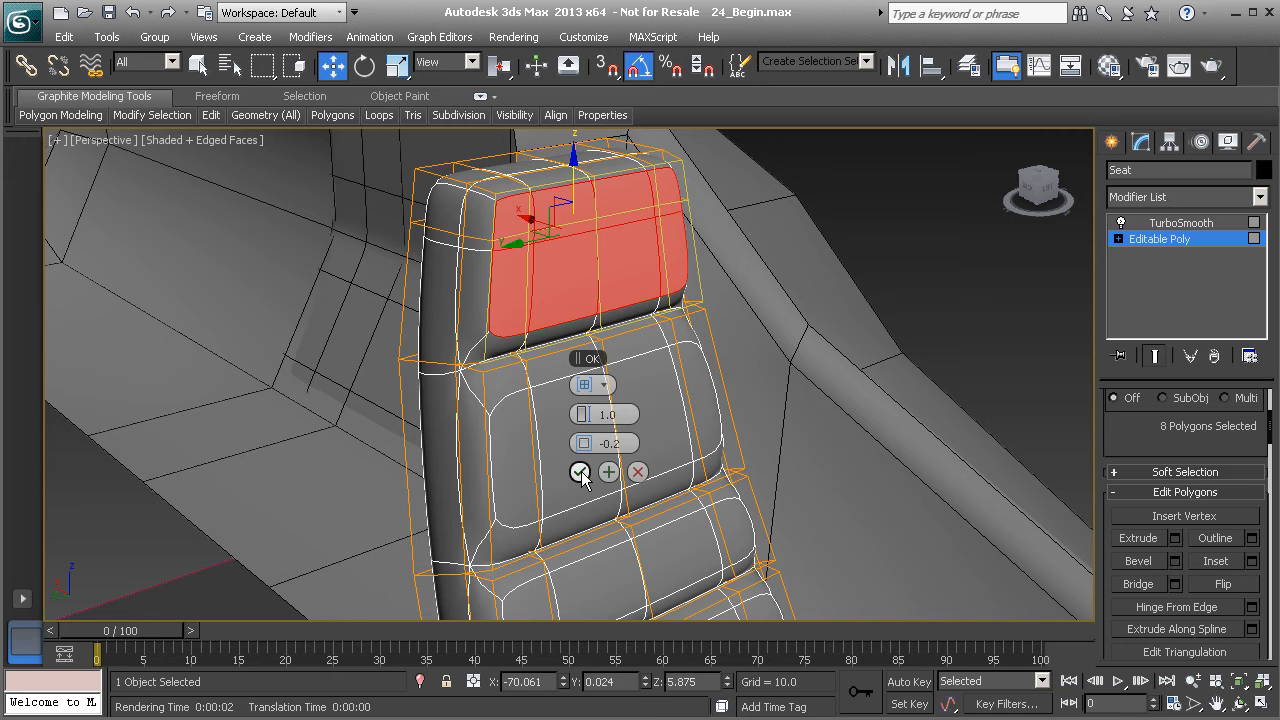
pyautogui.moveTo(586, 443); pyautogui.dragTo(584, 445)
pyautogui.keyDown('alt'); pyautogui.moveTo(492, 396); pyautogui.dragTo(444, 410, button='middle'); pyautogui.keyUp('alt')
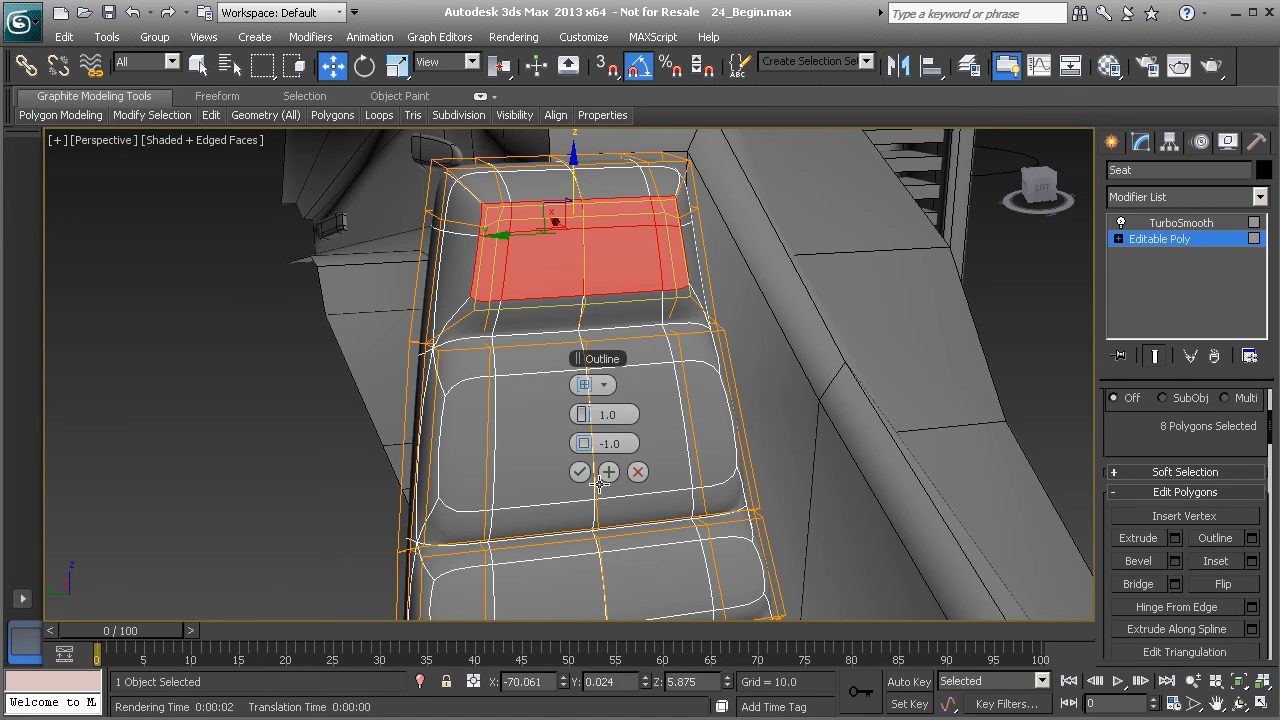
pyautogui.click(583, 472)
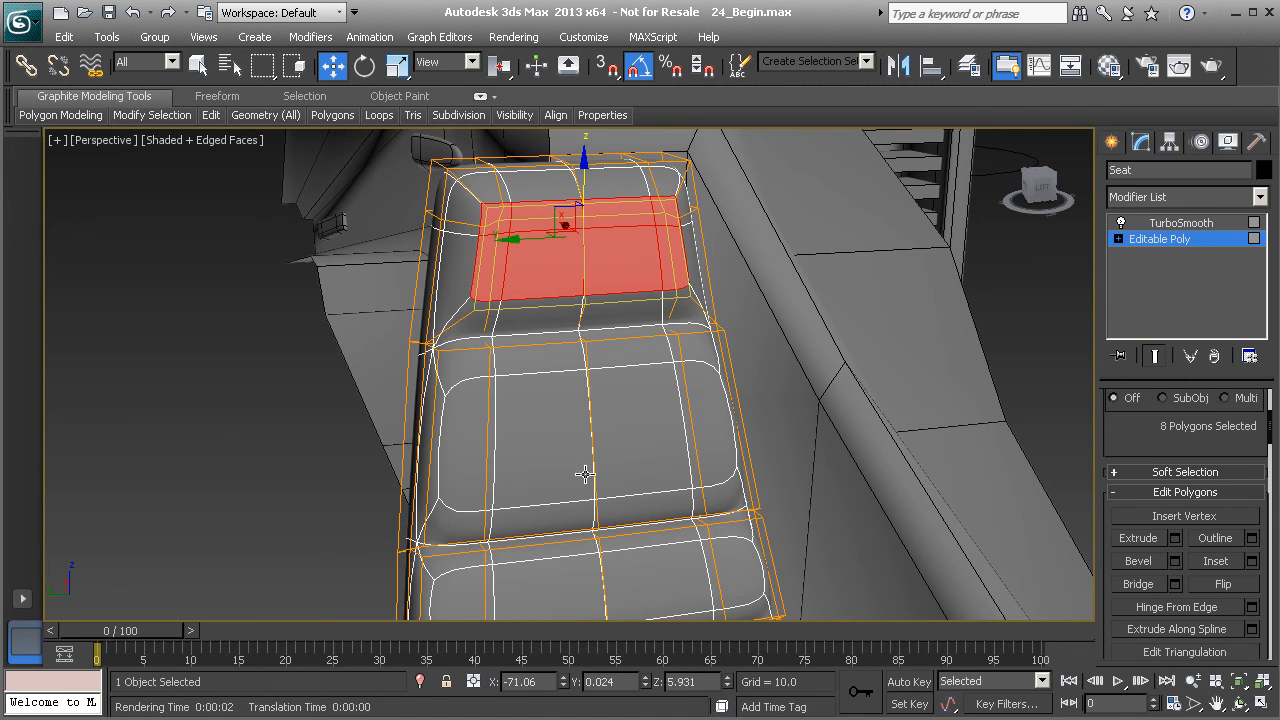
# - Select the vertices of the backrest cushions from behind and scale them uniformly
pyautogui.click(1159, 242)
pyautogui.click(1035, 315)
pyautogui.keyDown('alt'); pyautogui.moveTo(990, 344); pyautogui.dragTo(763, 363, button='middle'); pyautogui.keyUp('alt')
pyautogui.keyDown('alt'); pyautogui.moveTo(651, 374); pyautogui.dragTo(574, 410, button='middle'); pyautogui.keyUp('alt')
pyautogui.click(579, 394)
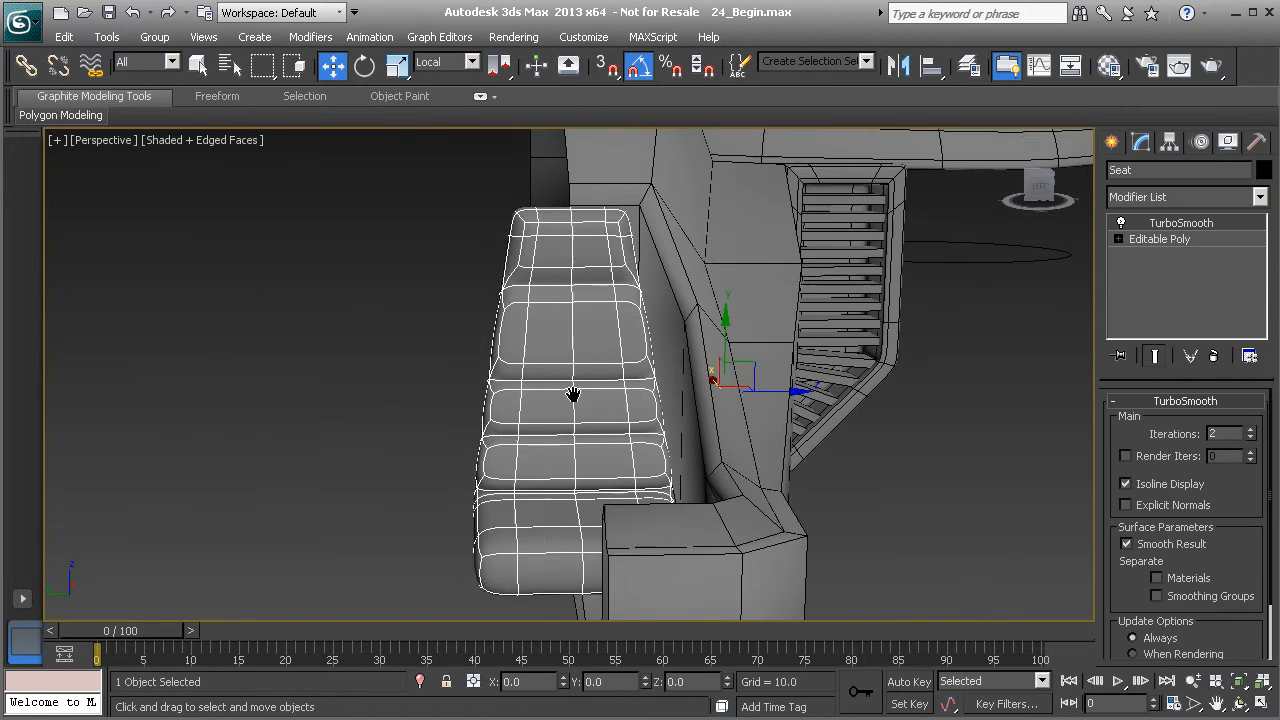
pyautogui.scroll(3, 574, 410)
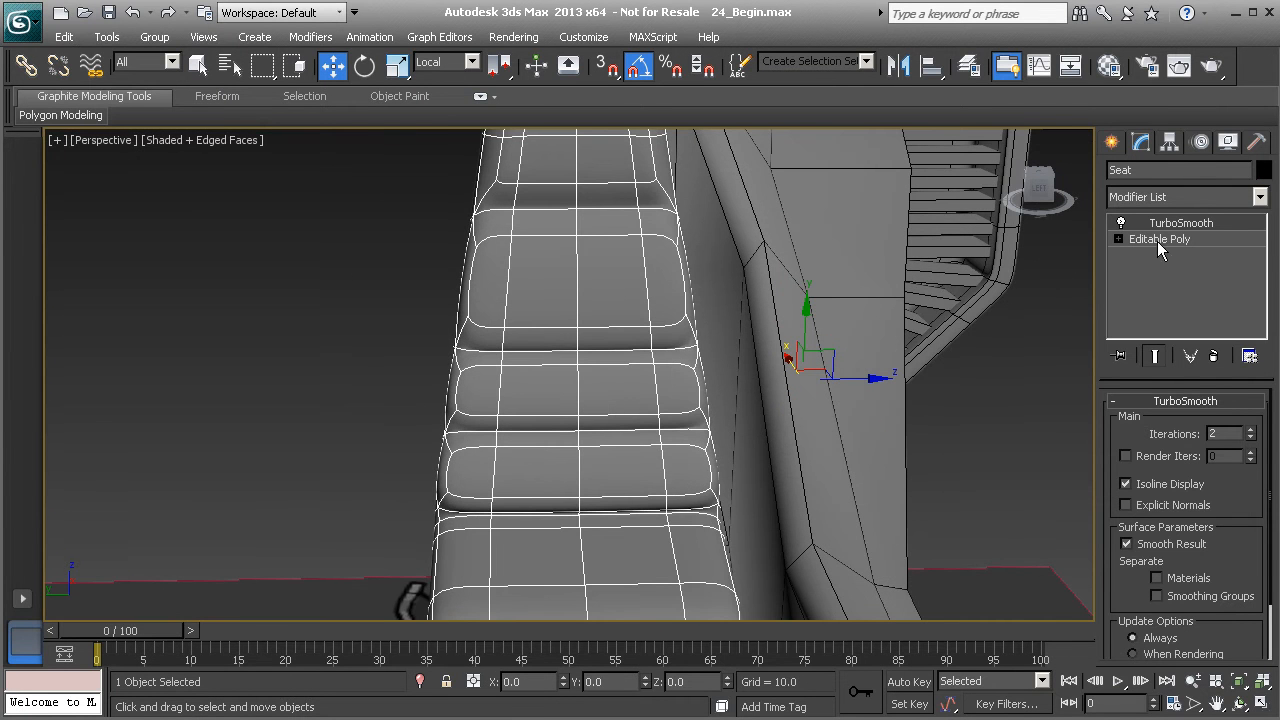
pyautogui.click(1158, 240)
pyautogui.click(1133, 424)
pyautogui.moveTo(665, 500); pyautogui.dragTo(694, 474, button='middle')
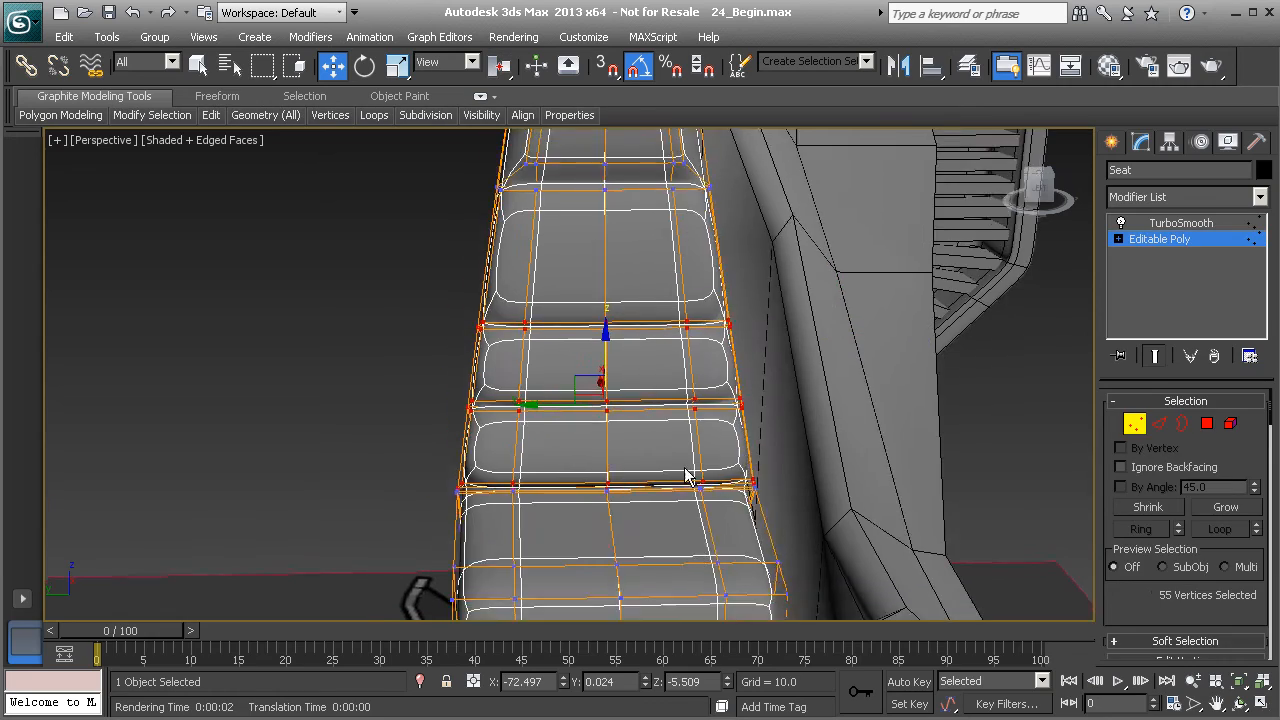
pyautogui.scroll(-2, 692, 472)
pyautogui.moveTo(733, 521); pyautogui.dragTo(778, 583)
pyautogui.moveTo(634, 488)
pyautogui.keyDown('alt'); pyautogui.mouseDown(button='middle')
pyautogui.moveTo(774, 476)
pyautogui.moveTo(628, 510)
pyautogui.mouseUp(button='middle'); pyautogui.keyUp('alt')
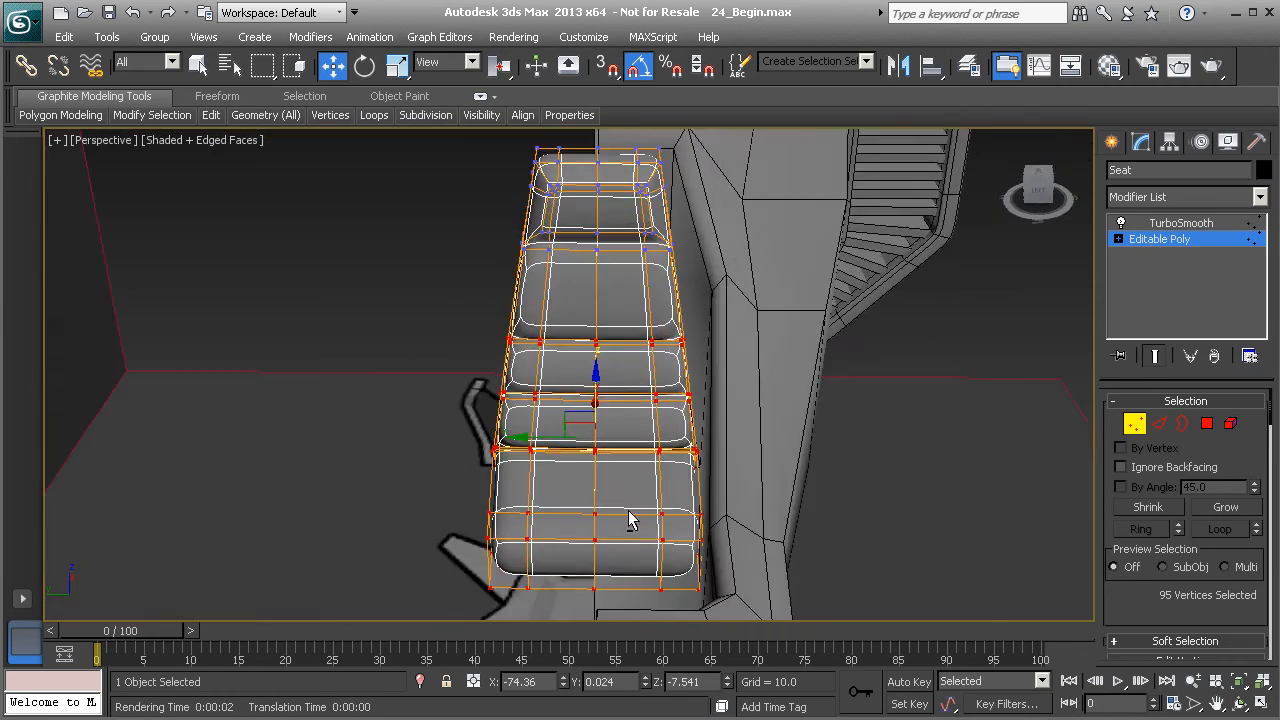
pyautogui.press('r')
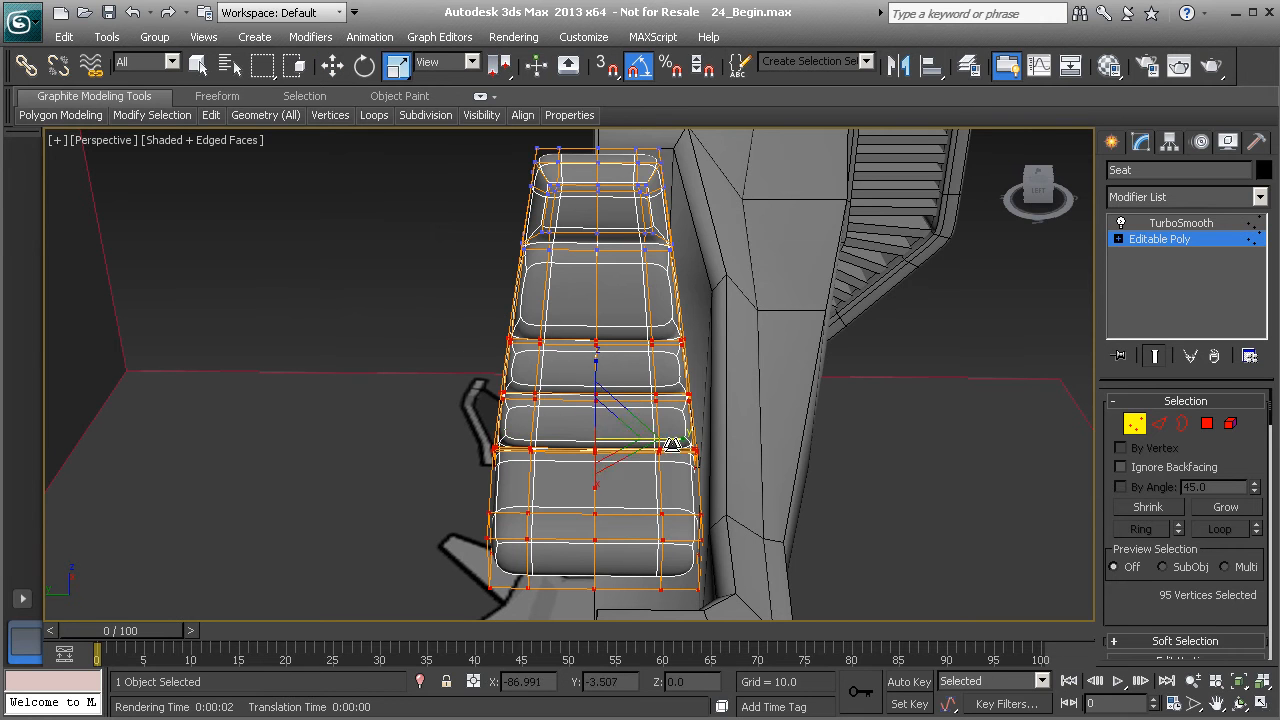
pyautogui.moveTo(684, 441); pyautogui.dragTo(660, 406)
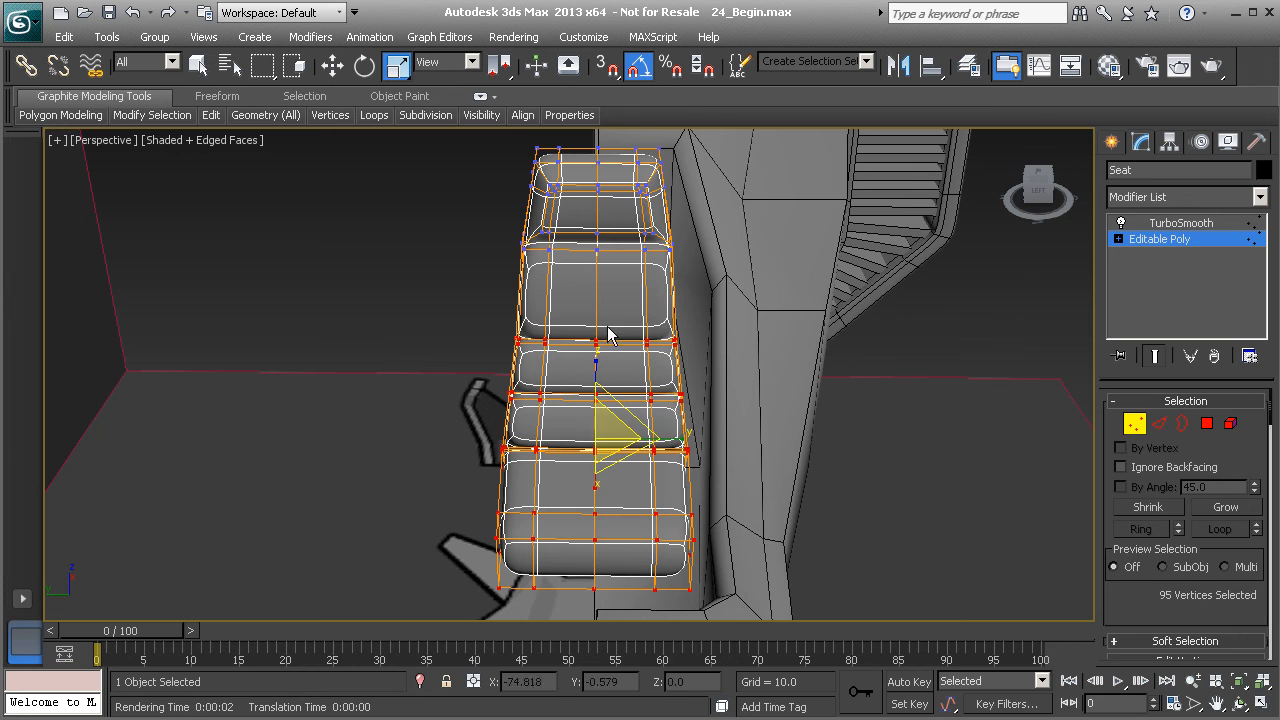
pyautogui.keyDown('alt'); pyautogui.moveTo(486, 228); pyautogui.dragTo(475, 192, button='middle'); pyautogui.keyUp('alt')
pyautogui.moveTo(473, 187); pyautogui.dragTo(461, 240)
pyautogui.click(1134, 424)
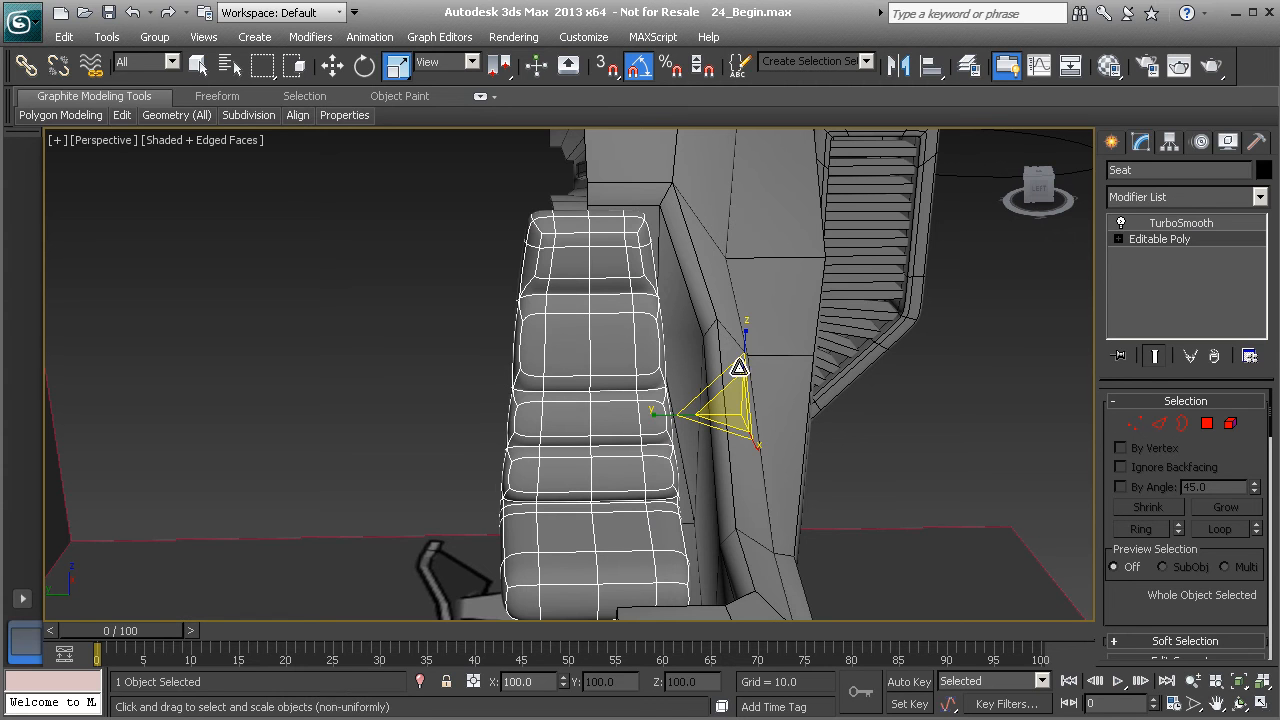
# - Center the seat's pivot to the object using Affect Pivot Only
pyautogui.click(1169, 141)
pyautogui.click(1182, 268)
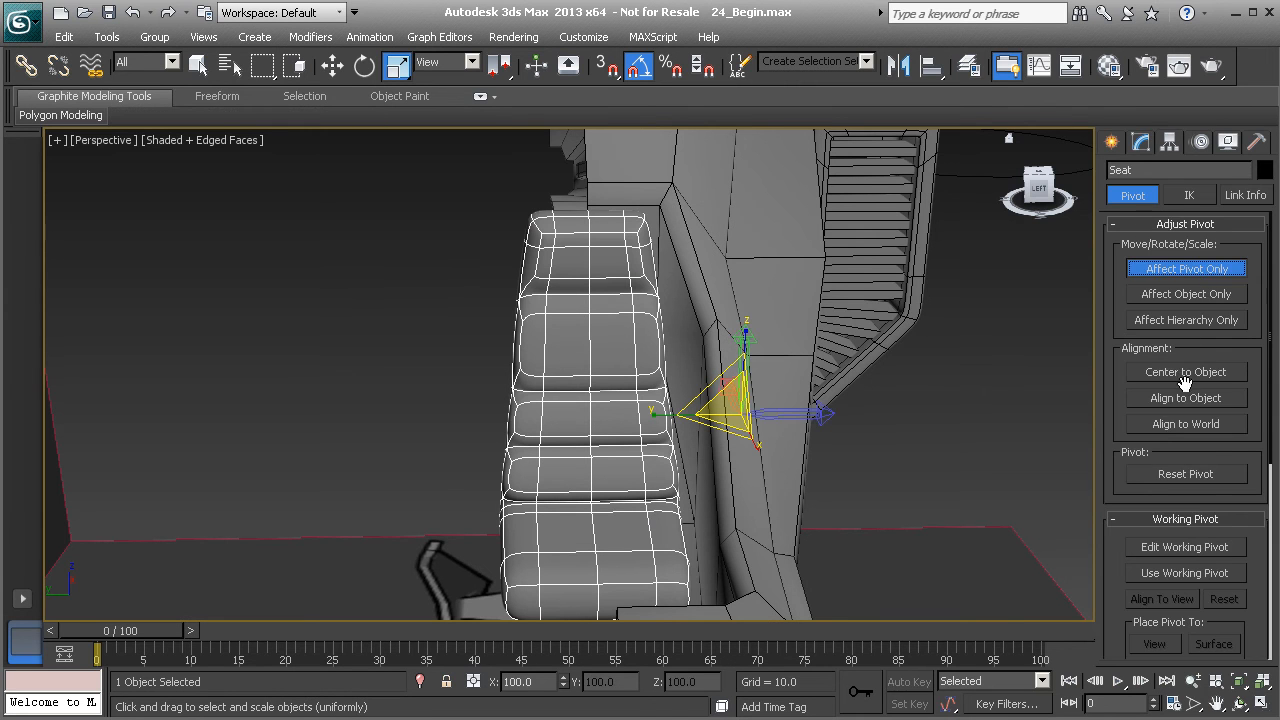
pyautogui.click(1185, 372)
pyautogui.click(1176, 270)
# - Select five vertices along the seat cushion's outer side and move them slightly upward
pyautogui.moveTo(503, 406); pyautogui.dragTo(510, 410)
pyautogui.keyDown('alt'); pyautogui.moveTo(510, 410); pyautogui.dragTo(699, 432, button='middle'); pyautogui.keyUp('alt')
pyautogui.keyDown('alt'); pyautogui.moveTo(684, 424); pyautogui.dragTo(701, 481, button='middle'); pyautogui.keyUp('alt')
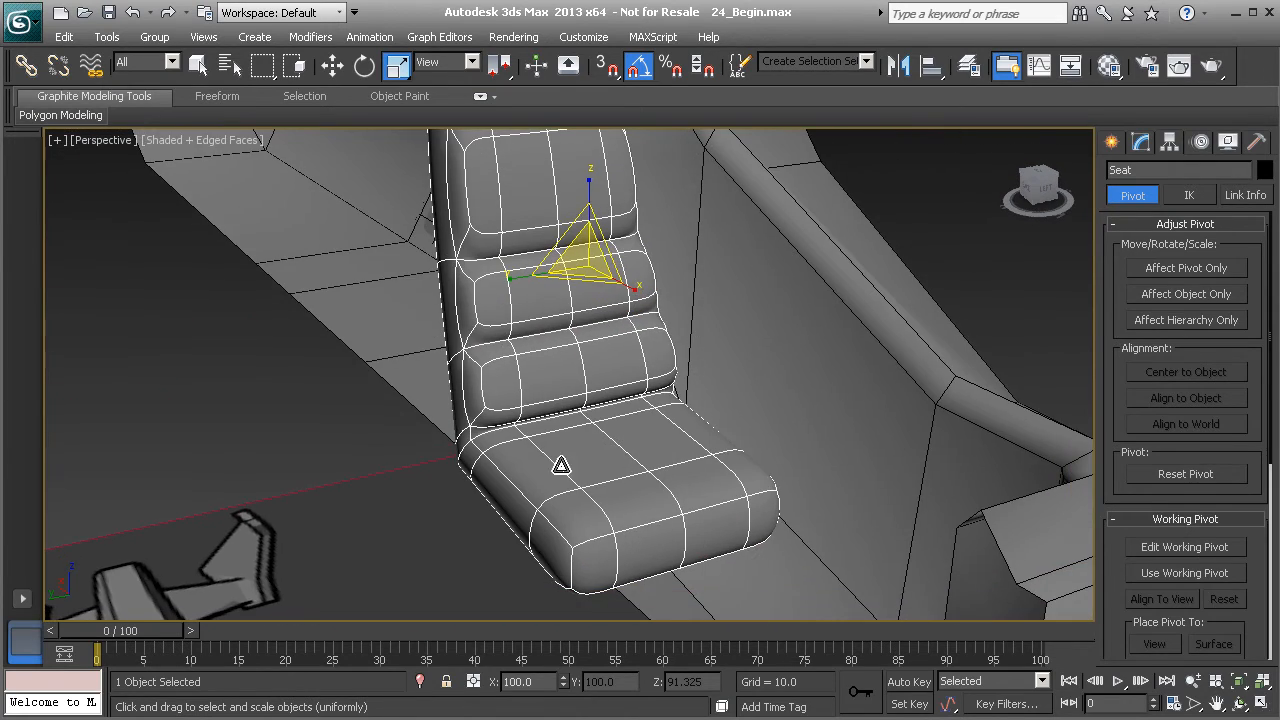
pyautogui.keyDown('alt'); pyautogui.moveTo(645, 520); pyautogui.dragTo(688, 491, button='middle'); pyautogui.keyUp('alt')
pyautogui.click(1141, 142)
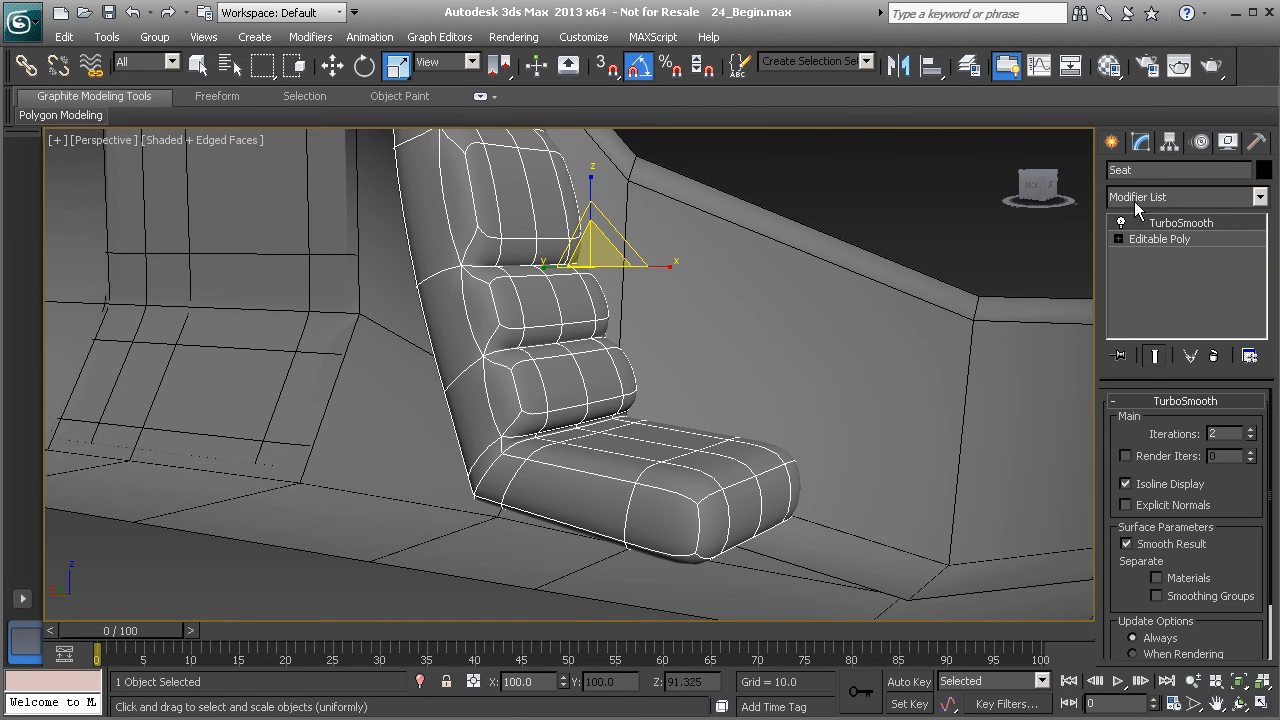
pyautogui.click(1147, 240)
pyautogui.click(1130, 425)
pyautogui.keyDown('alt'); pyautogui.moveTo(749, 457); pyautogui.dragTo(782, 447, button='middle'); pyautogui.keyUp('alt')
pyautogui.moveTo(703, 434); pyautogui.dragTo(746, 471)
pyautogui.moveTo(746, 471)
pyautogui.keyDown('alt'); pyautogui.mouseDown(button='middle')
pyautogui.moveTo(731, 473)
pyautogui.moveTo(733, 453)
pyautogui.mouseUp(button='middle'); pyautogui.keyUp('alt')
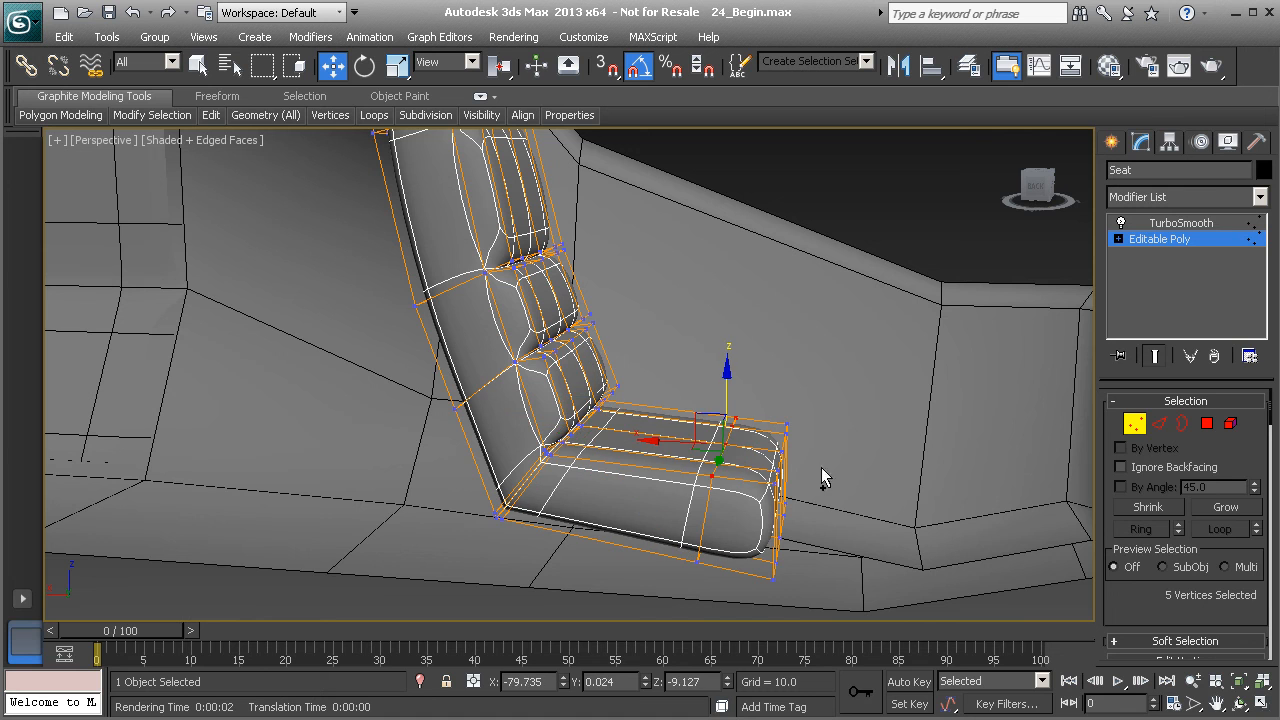
pyautogui.scroll(-6, 1125, 588)
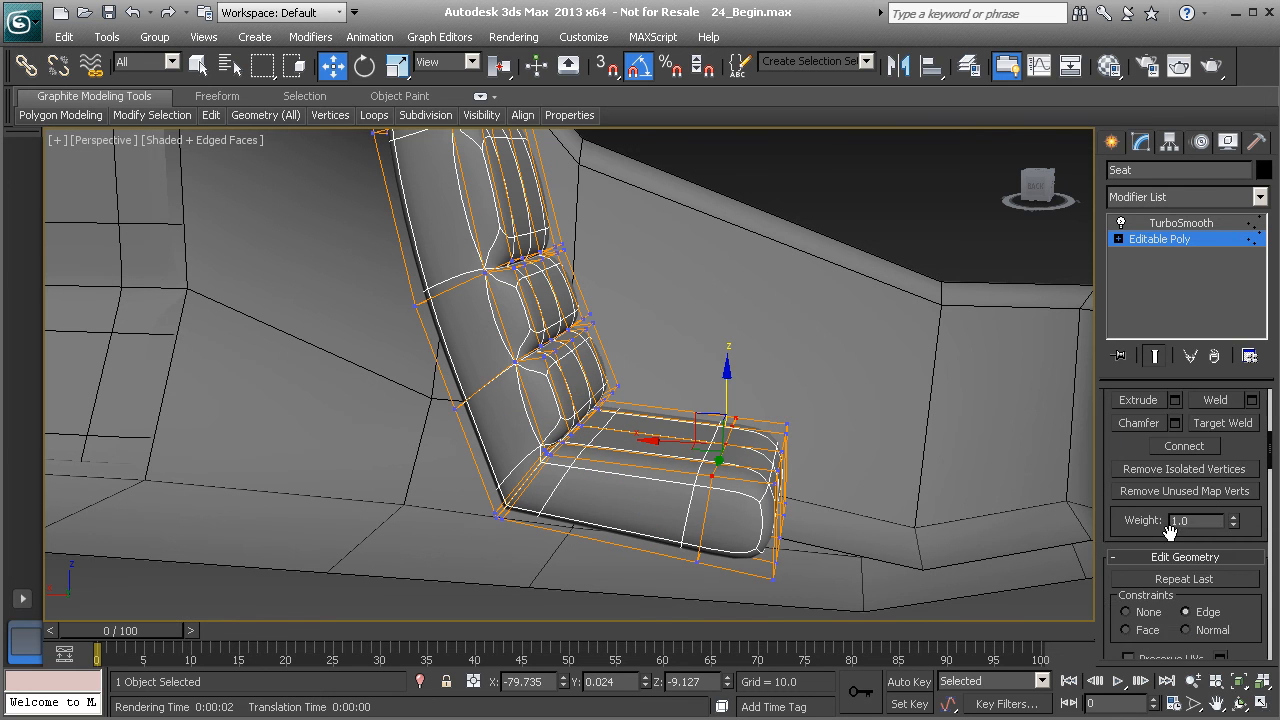
pyautogui.moveTo(724, 388); pyautogui.dragTo(728, 355)
# - Bevel the four central seat-cushion polygons downward with outline -0.2, then leave sub-object level and deselect
pyautogui.keyDown('alt'); pyautogui.moveTo(864, 399); pyautogui.dragTo(1077, 360, button='middle'); pyautogui.keyUp('alt')
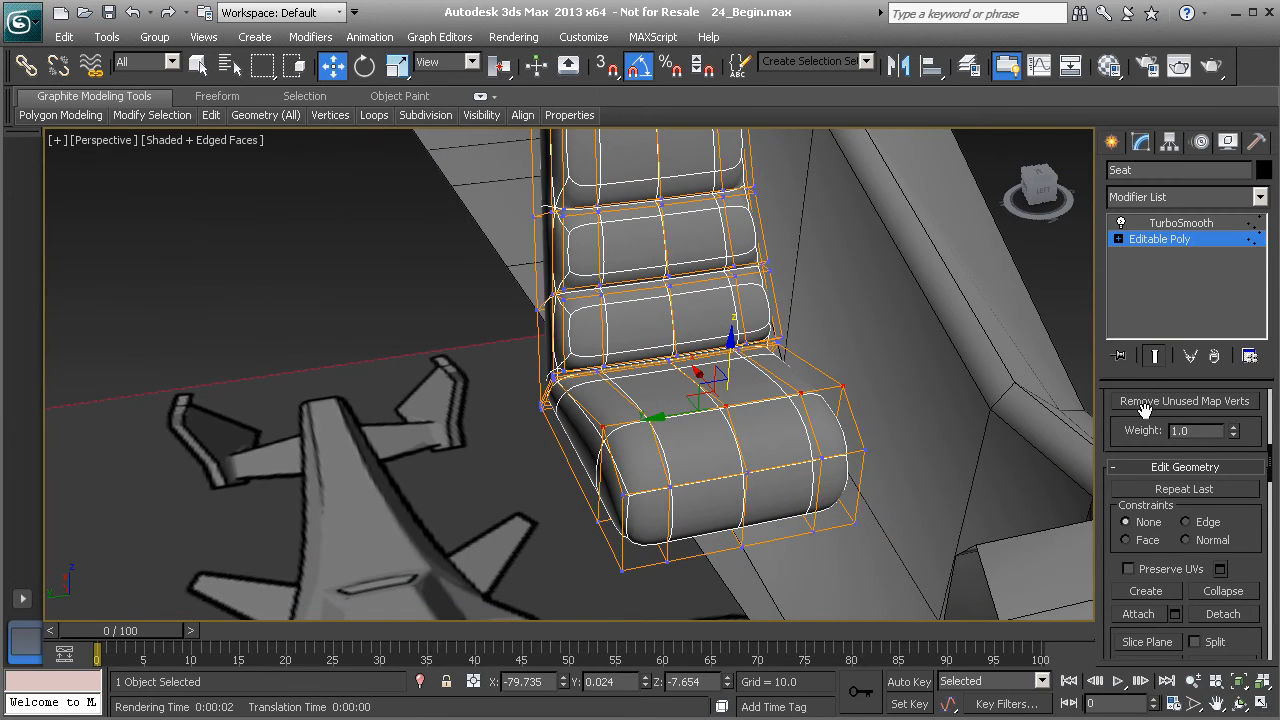
pyautogui.moveTo(1104, 401); pyautogui.dragTo(1001, 445)
pyautogui.press('4')
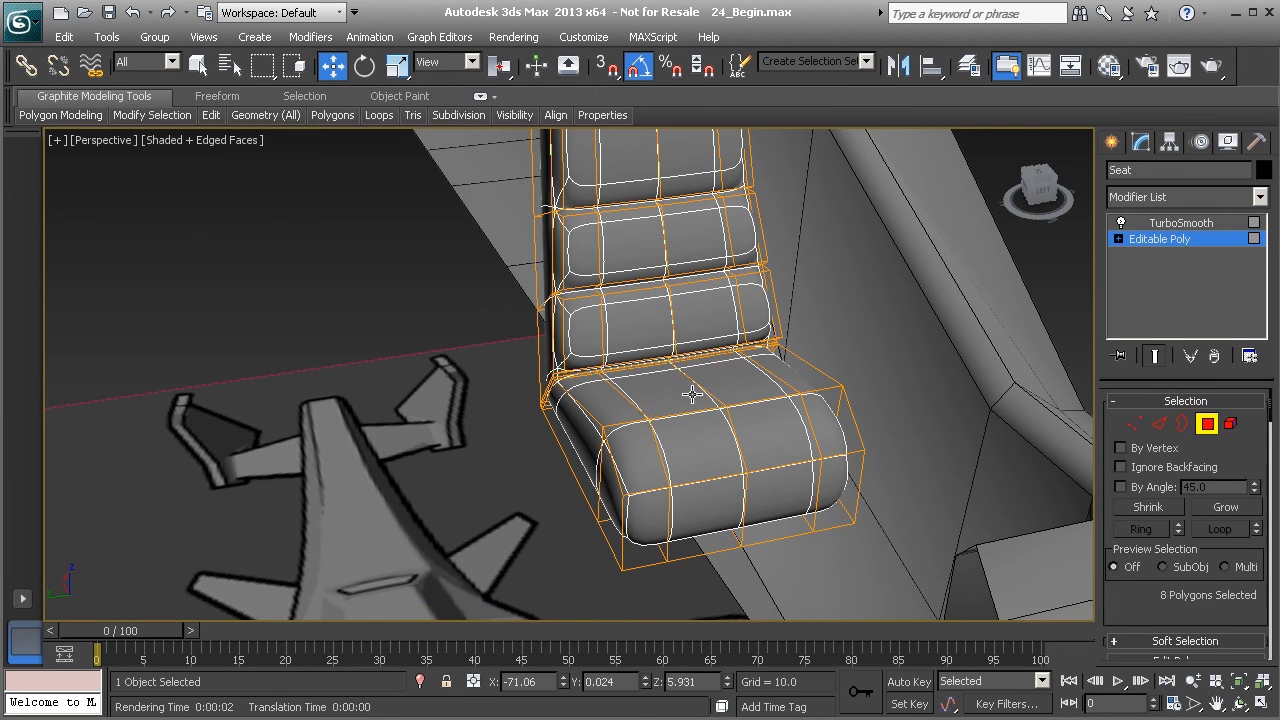
pyautogui.keyDown('alt'); pyautogui.moveTo(679, 416); pyautogui.dragTo(900, 500, button='middle'); pyautogui.keyUp('alt')
pyautogui.scroll(-3, 1143, 598)
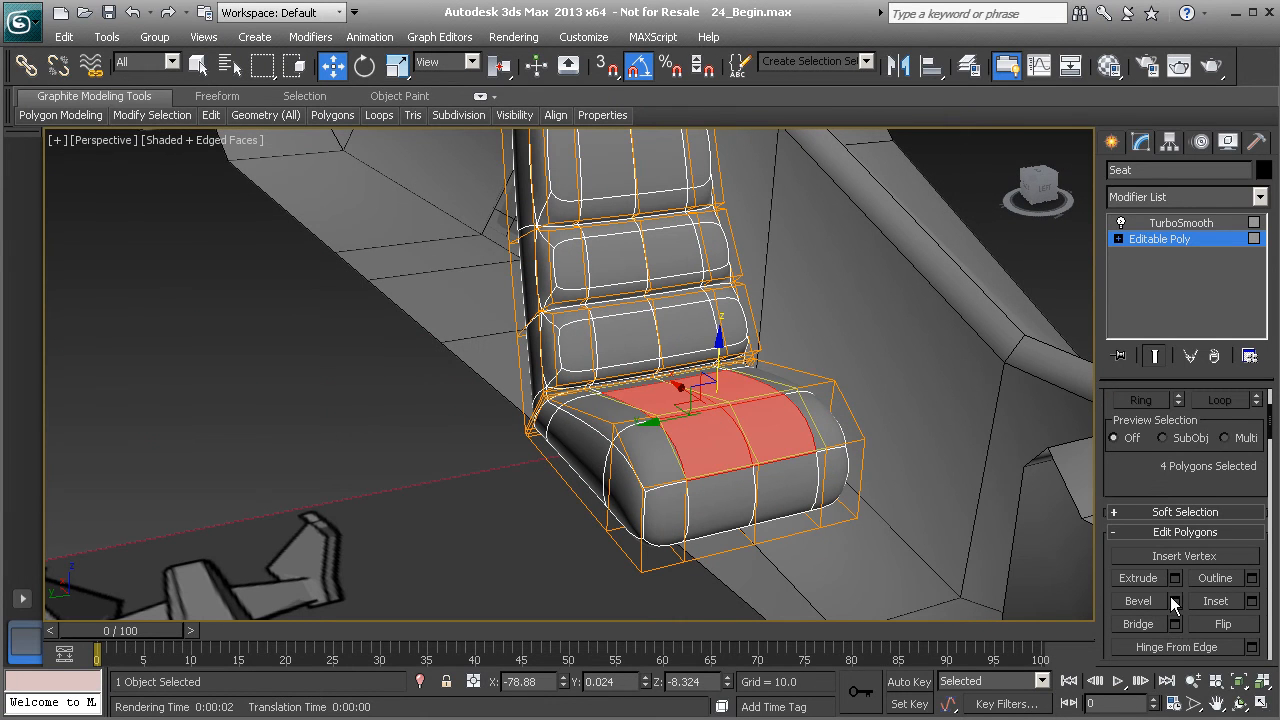
pyautogui.click(1175, 601)
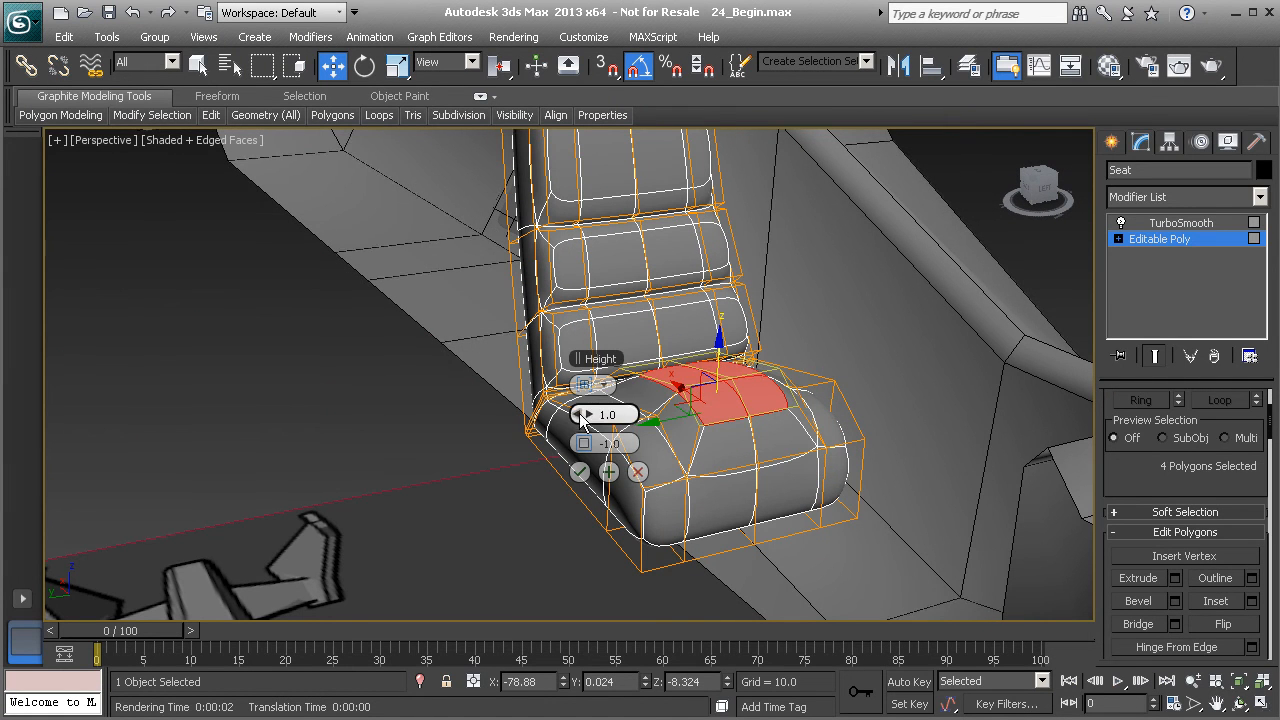
pyautogui.moveTo(581, 414); pyautogui.dragTo(570, 414)
pyautogui.keyDown('alt'); pyautogui.moveTo(728, 418); pyautogui.dragTo(643, 430, button='middle'); pyautogui.keyUp('alt')
pyautogui.scroll(3, 660, 424)
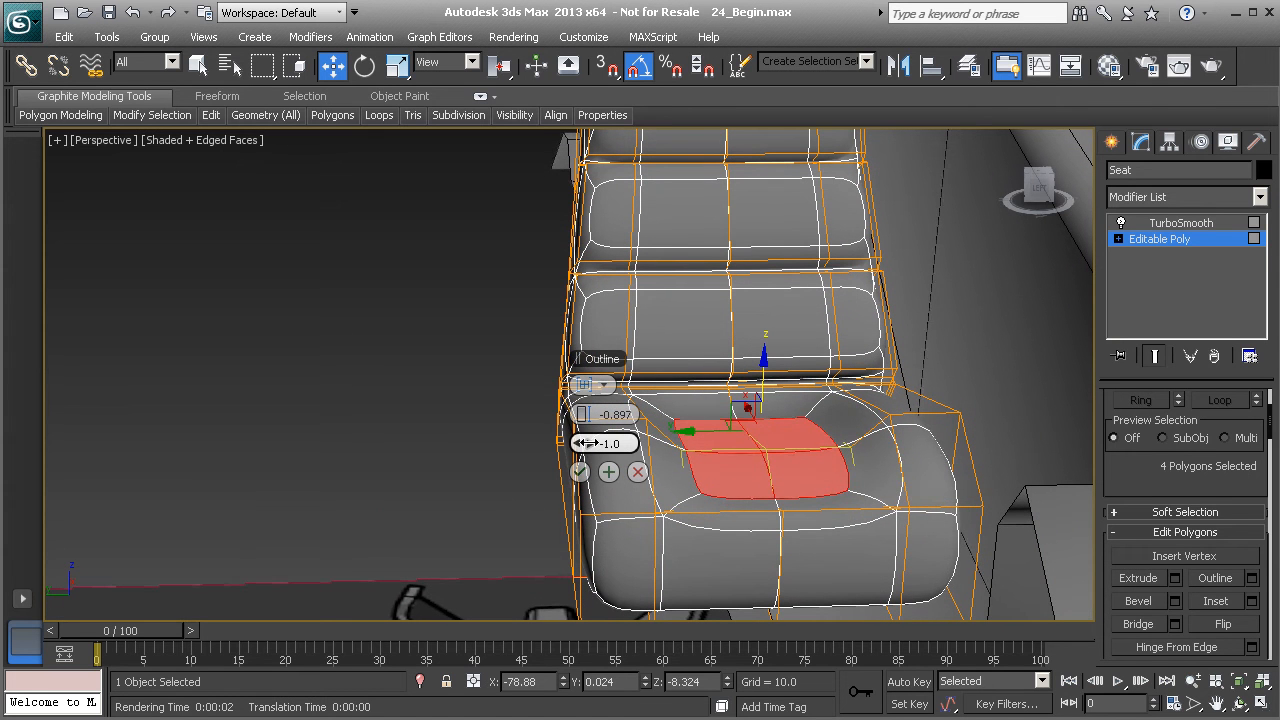
pyautogui.moveTo(591, 445); pyautogui.dragTo(592, 443)
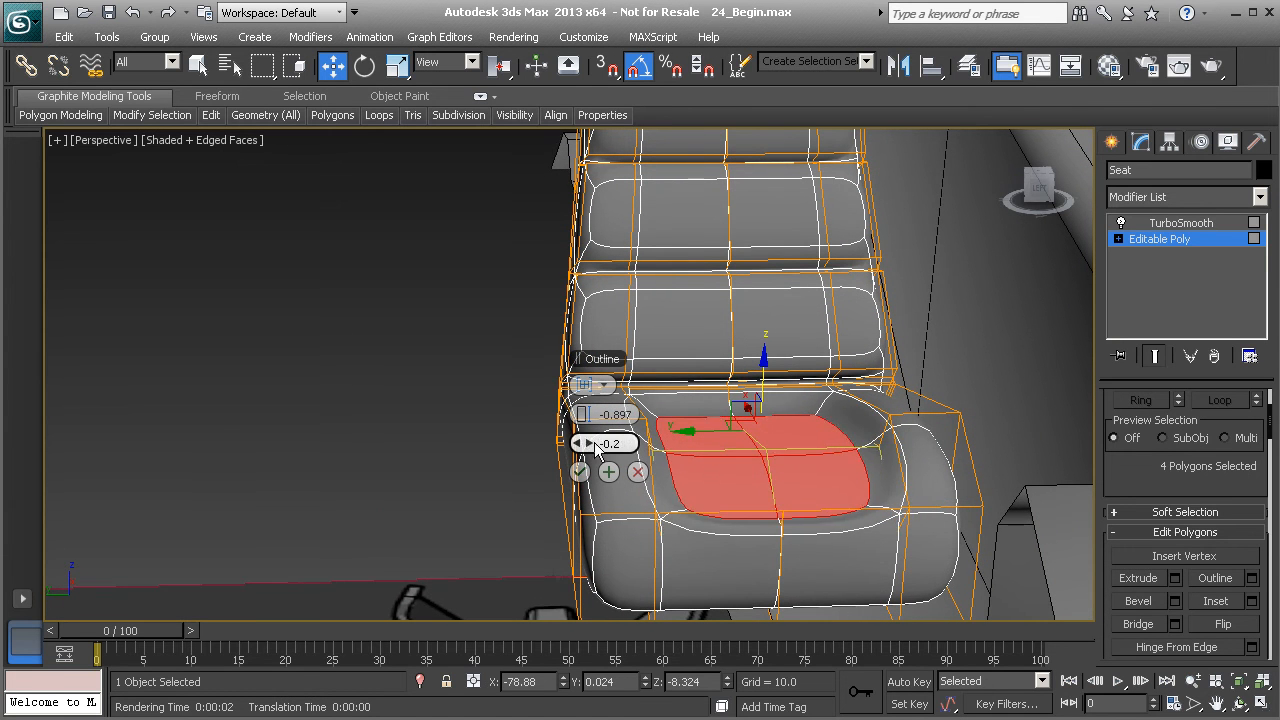
pyautogui.moveTo(589, 416); pyautogui.dragTo(590, 414)
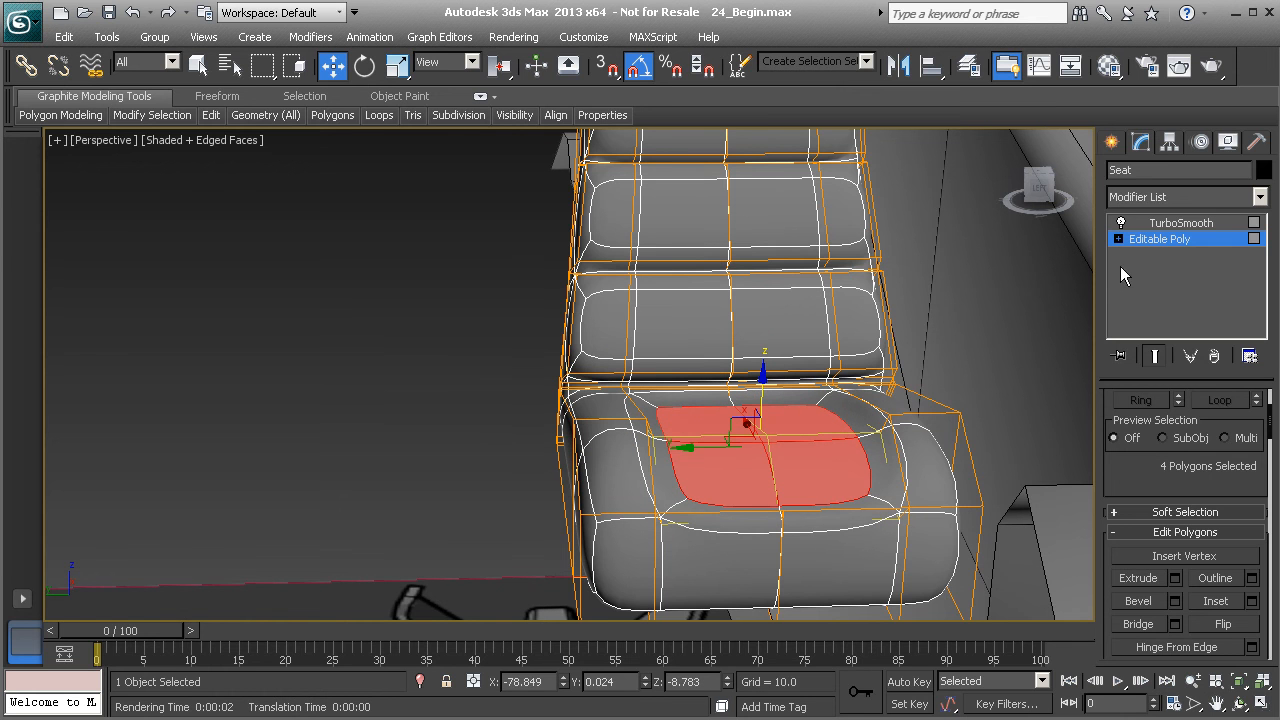
pyautogui.click(1150, 240)
pyautogui.click(478, 326)
pyautogui.keyDown('alt'); pyautogui.moveTo(749, 422); pyautogui.dragTo(614, 484, button='middle'); pyautogui.keyUp('alt')
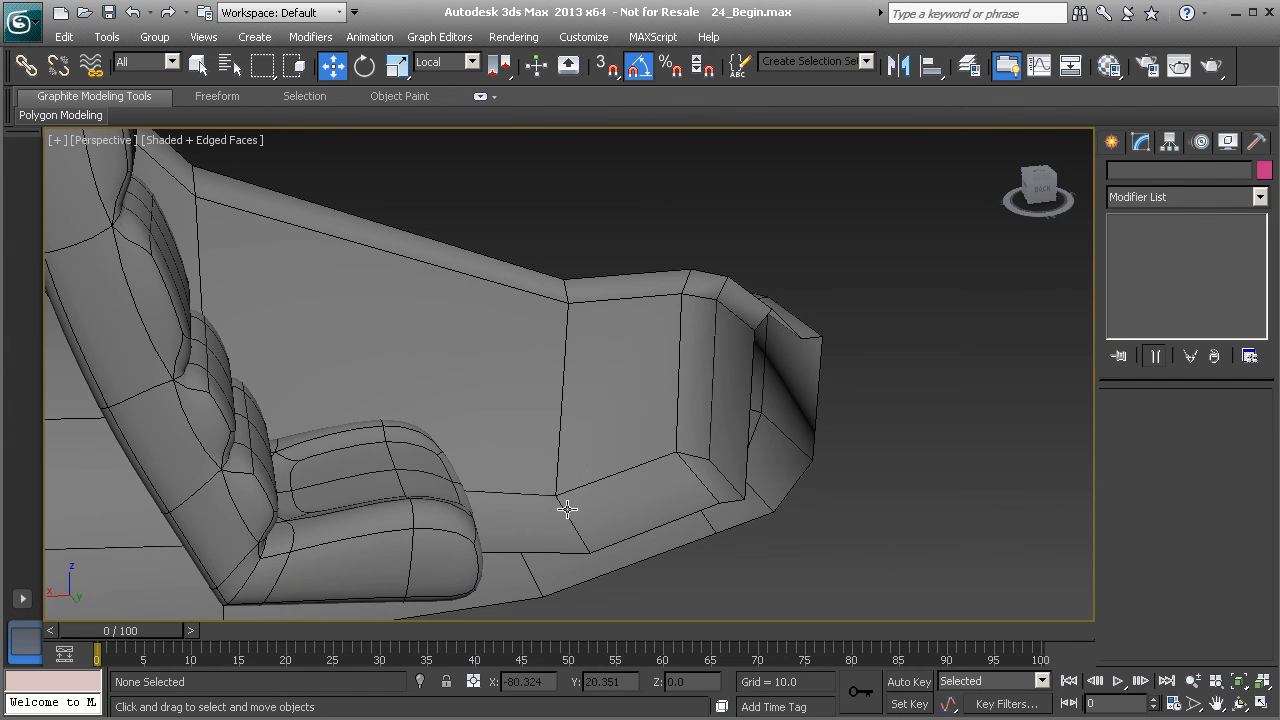